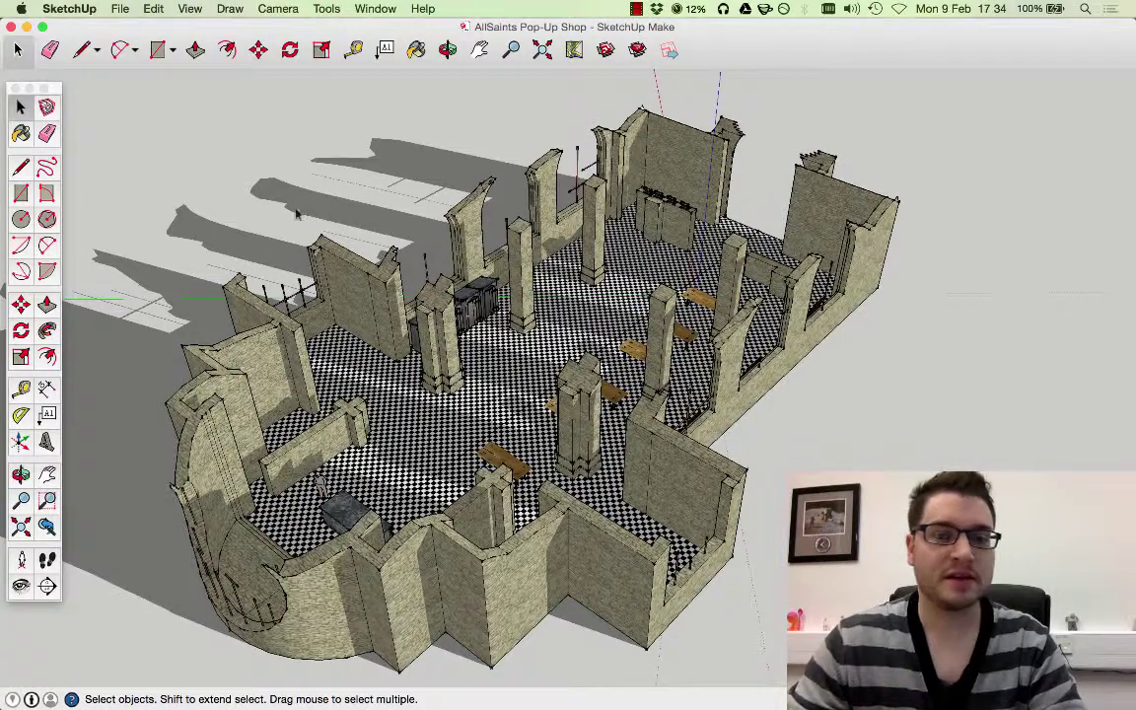
- Orbit the camera so the shop model is seen from a slightly shifted angle
{"action": "key", "text": "o"}
{"action": "left_click_drag", "start_coordinate": [493, 207], "coordinate": [384, 136]}
{"action": "key", "text": "space"}
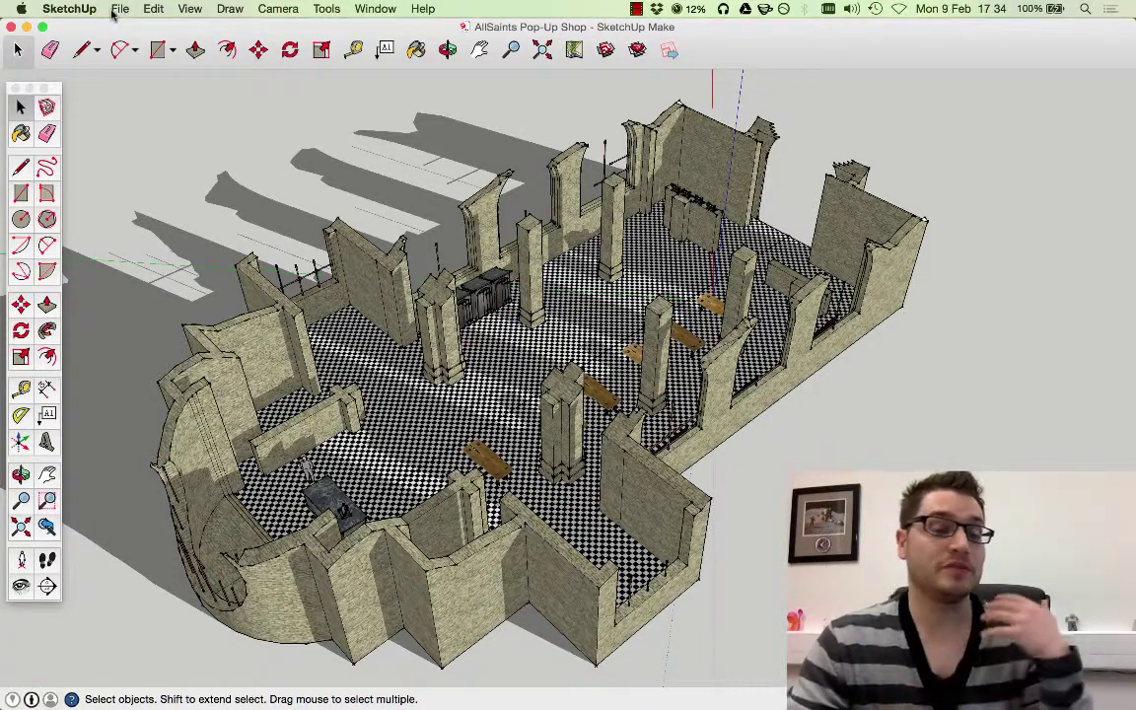
- Export the view as a PNG 2D graphic named AllSaints Pop-Up Shop on the Desktop
{"action": "left_click", "coordinate": [119, 8]}
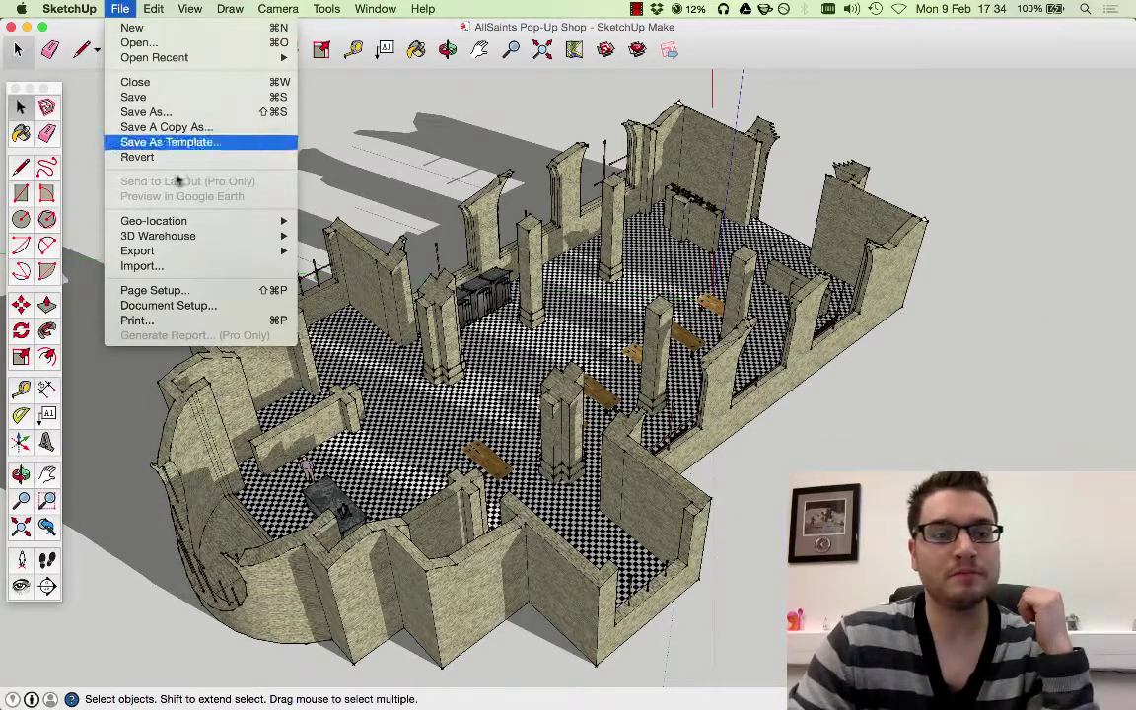
{"action": "mouse_move", "coordinate": [190, 258]}
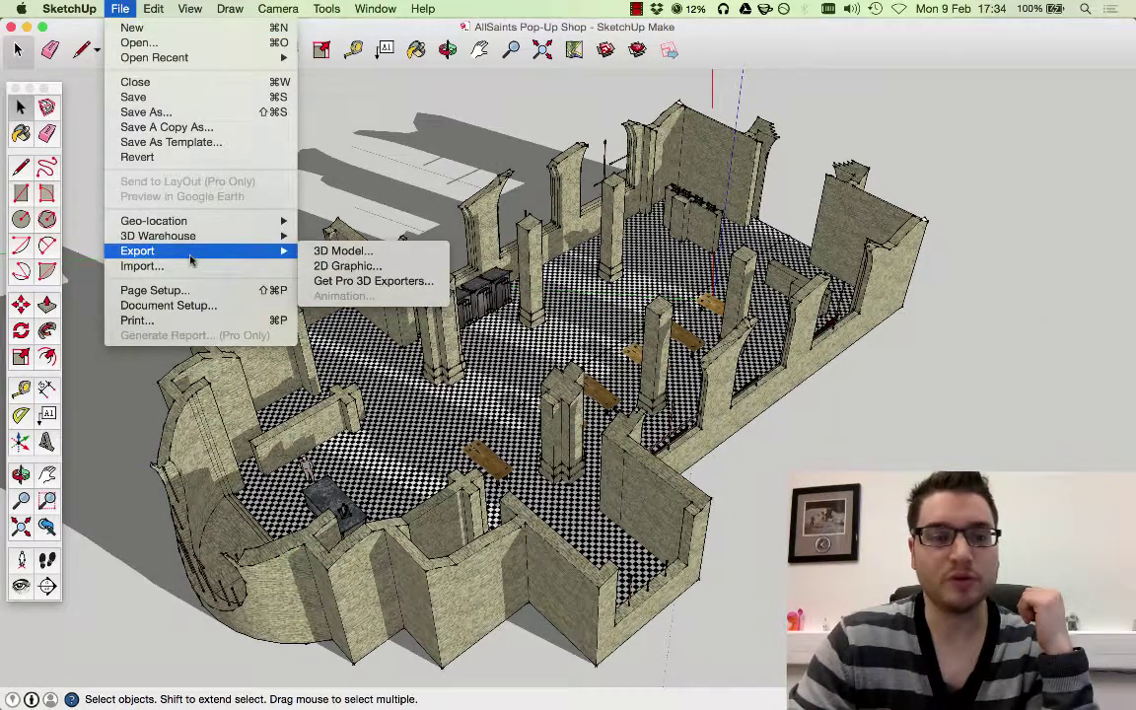
{"action": "left_click", "coordinate": [381, 269]}
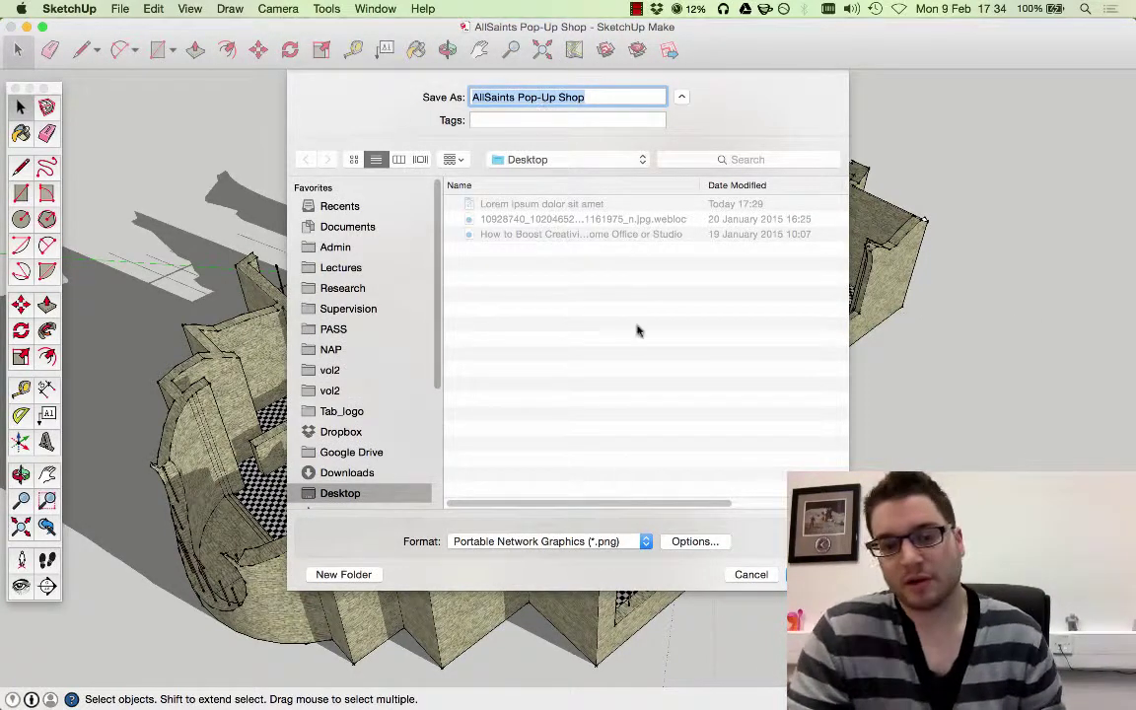
{"action": "left_click", "coordinate": [597, 541]}
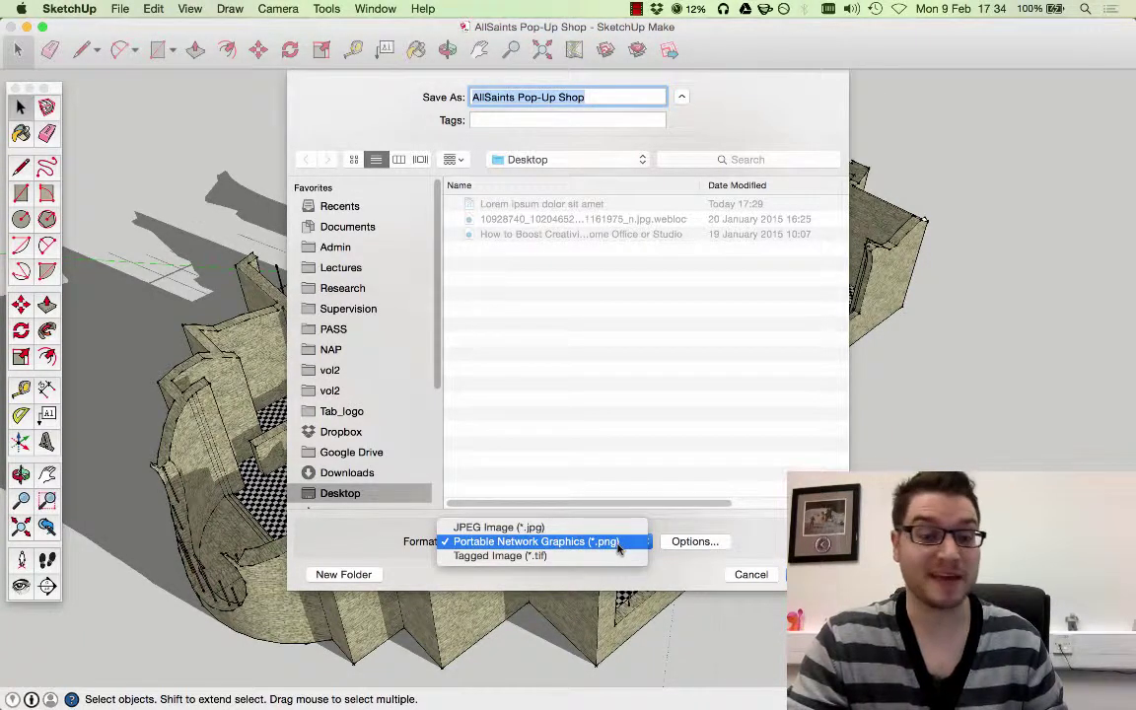
{"action": "left_click", "coordinate": [618, 543]}
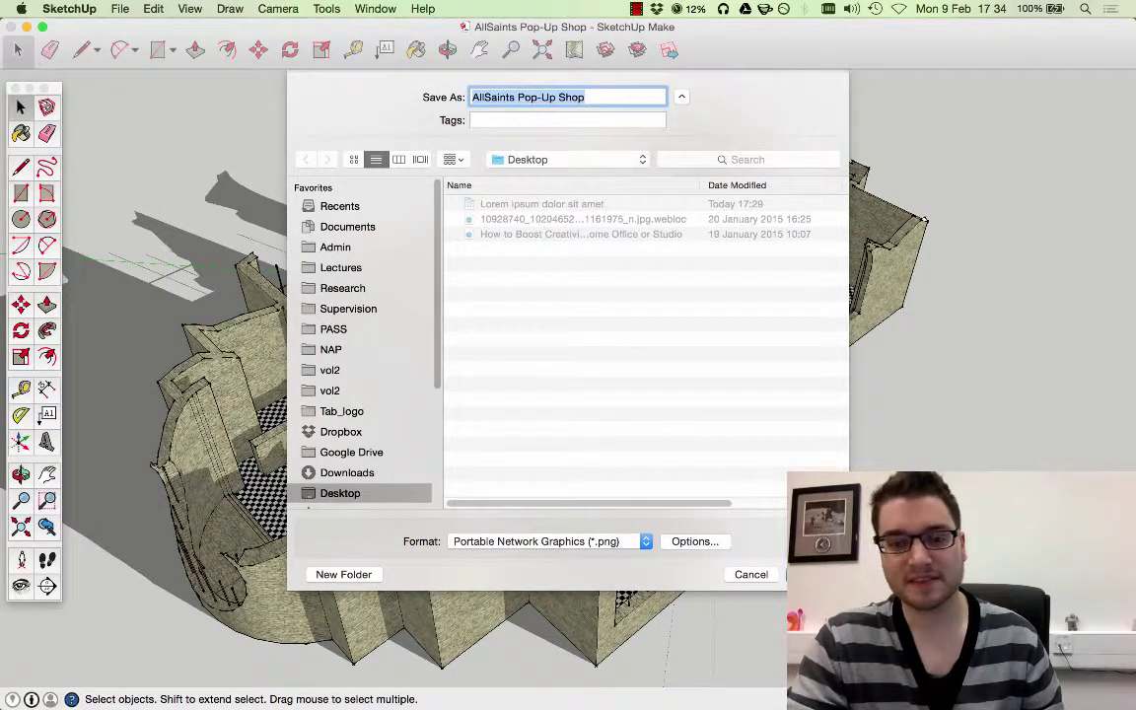
{"action": "key", "text": "Return"}
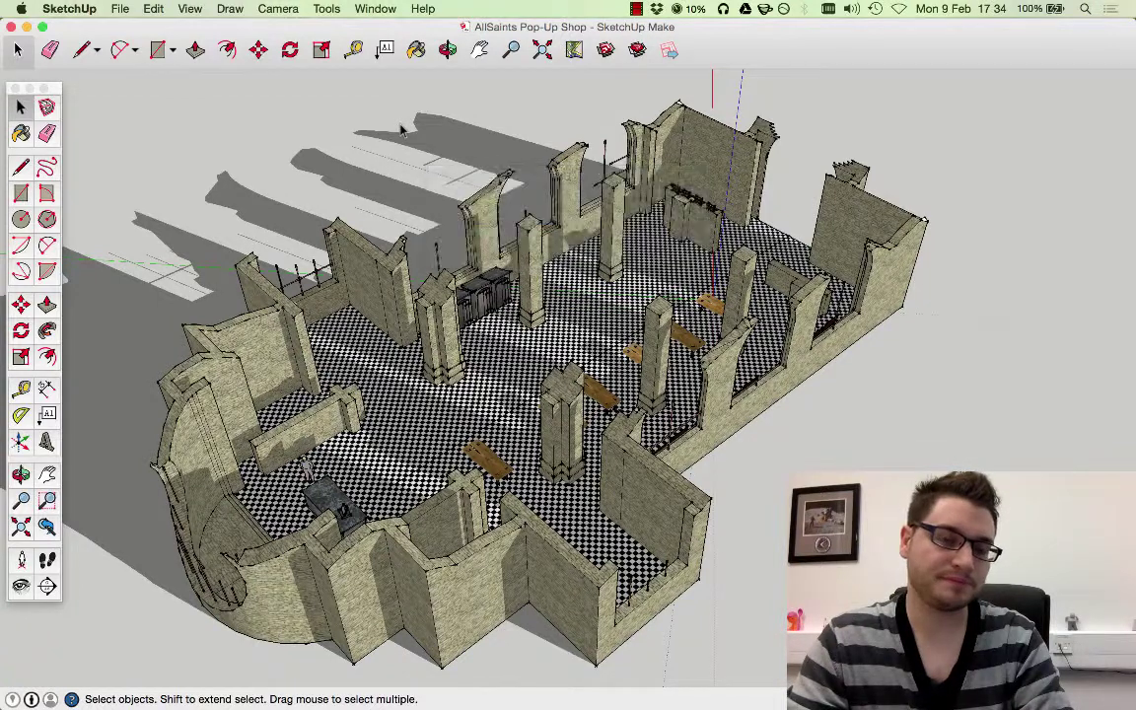
- Find AllSaints Pop-Up Shop.png on the Desktop in Finder and open it in Preview
{"action": "left_click", "coordinate": [3, 156]}
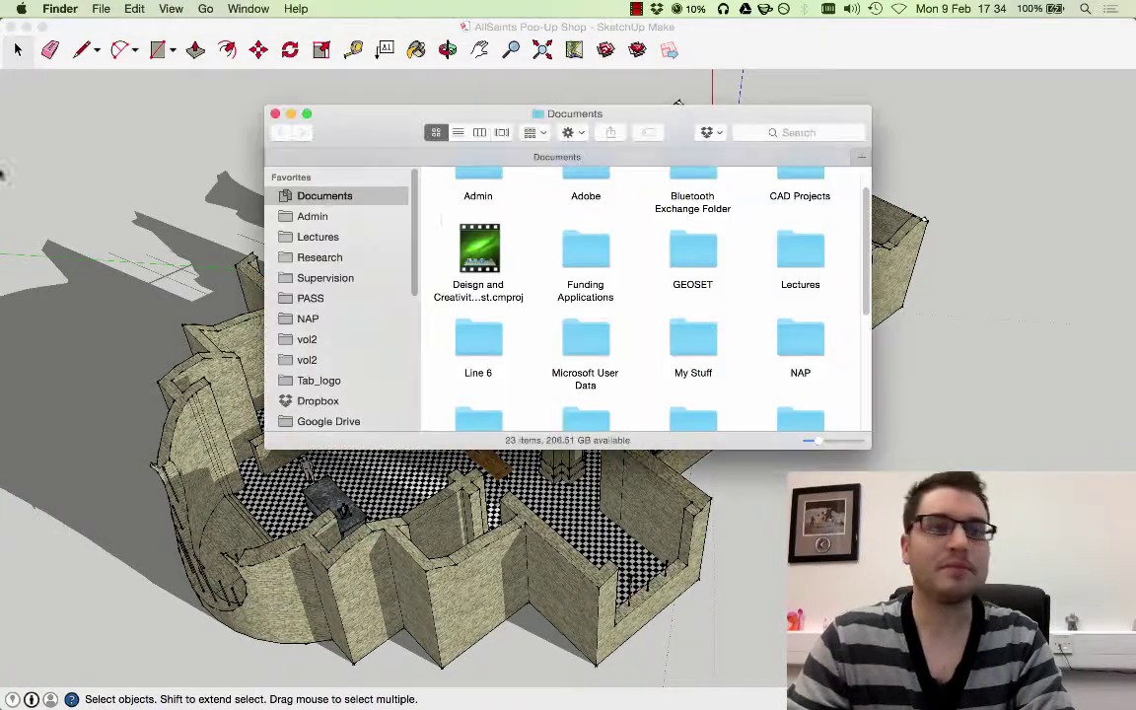
{"action": "left_click", "coordinate": [332, 387]}
{"action": "left_click", "coordinate": [318, 400]}
{"action": "scroll", "coordinate": [316, 385], "scroll_direction": "down", "scroll_amount": 5}
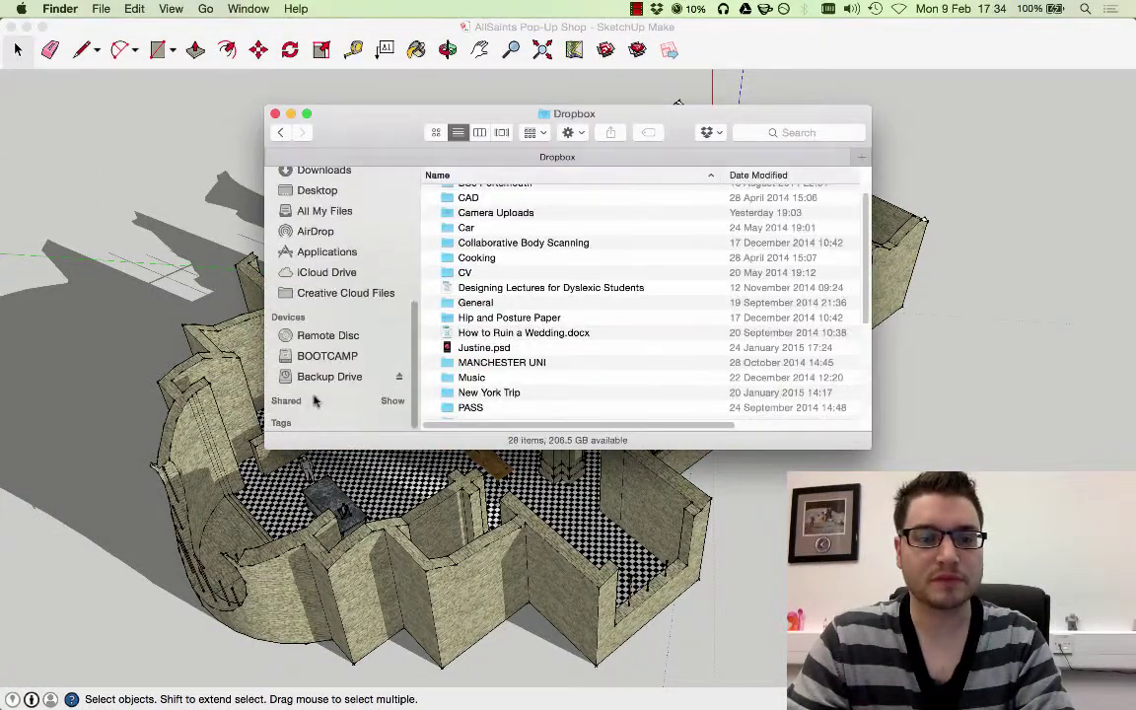
{"action": "left_click", "coordinate": [328, 356]}
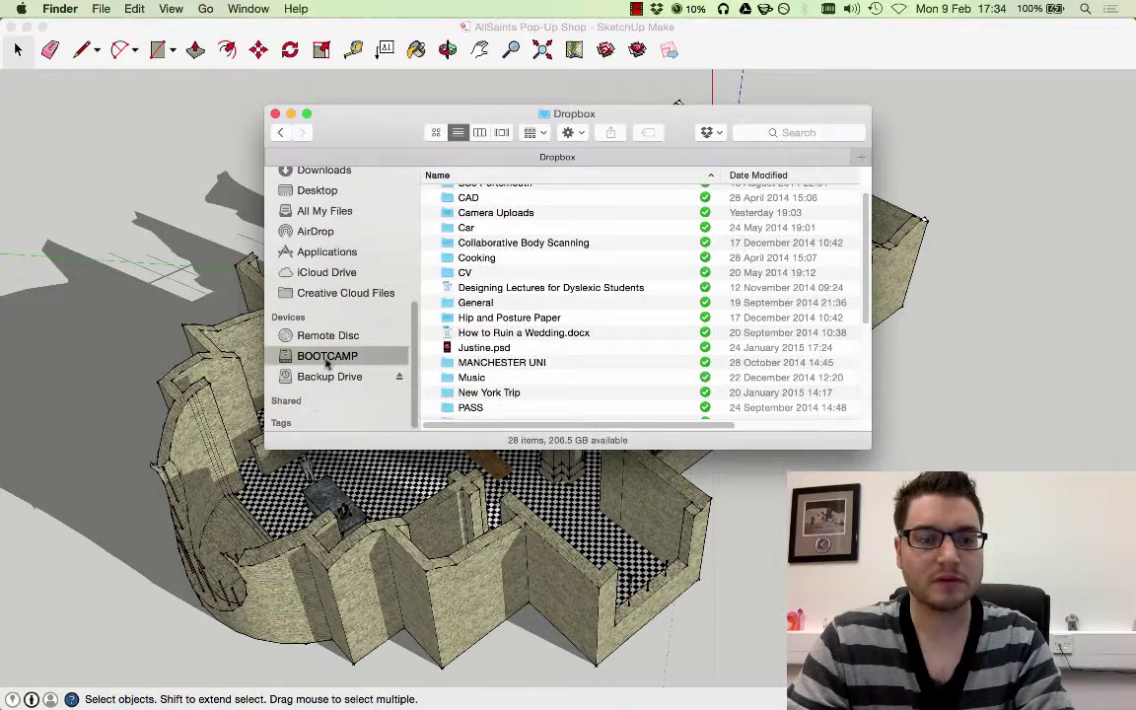
{"action": "left_click", "coordinate": [317, 192]}
{"action": "double_click", "coordinate": [513, 209]}
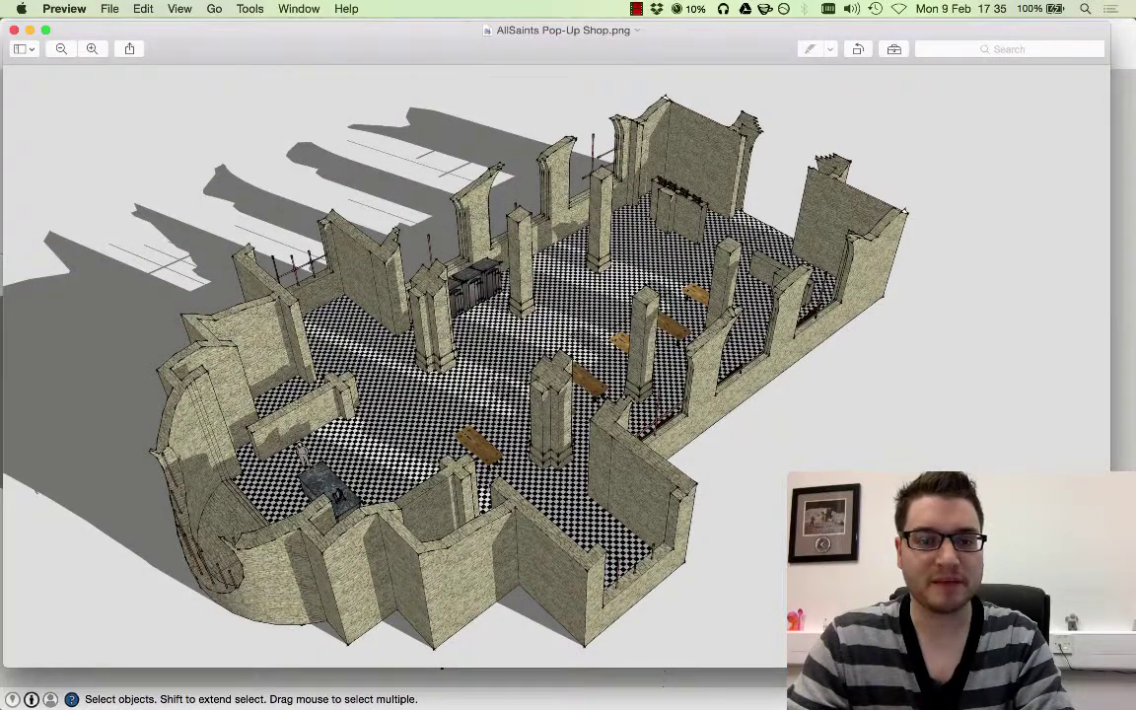
- Move and shrink the Preview window so the render sits over the SketchUp model
{"action": "mouse_move", "coordinate": [167, 30]}
{"action": "left_mouse_down"}
{"action": "mouse_move", "coordinate": [248, 50]}
{"action": "mouse_move", "coordinate": [231, 56]}
{"action": "mouse_move", "coordinate": [533, 221]}
{"action": "mouse_move", "coordinate": [760, 243]}
{"action": "mouse_move", "coordinate": [458, 163]}
{"action": "mouse_move", "coordinate": [307, 57]}
{"action": "mouse_move", "coordinate": [807, 178]}
{"action": "mouse_move", "coordinate": [217, 12]}
{"action": "mouse_move", "coordinate": [337, 45]}
{"action": "left_mouse_up"}
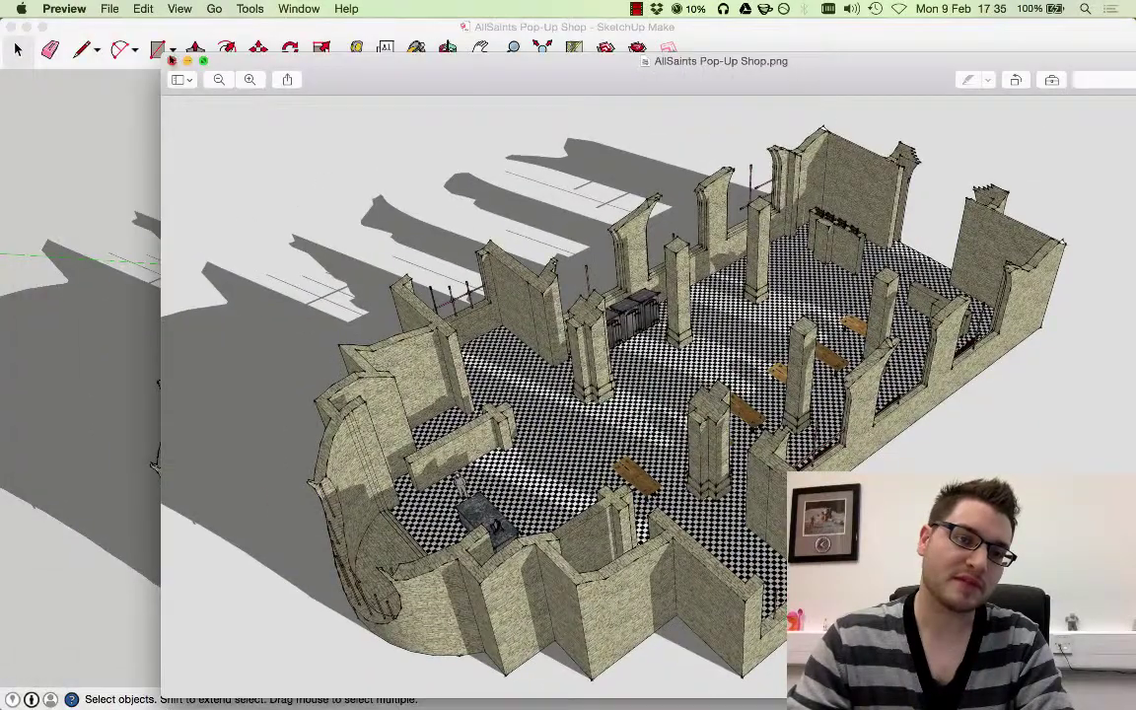
{"action": "mouse_move", "coordinate": [169, 61]}
{"action": "left_mouse_down"}
{"action": "mouse_move", "coordinate": [414, 262]}
{"action": "mouse_move", "coordinate": [285, 119]}
{"action": "mouse_move", "coordinate": [329, 153]}
{"action": "mouse_move", "coordinate": [538, 168]}
{"action": "mouse_move", "coordinate": [523, 185]}
{"action": "left_mouse_up"}
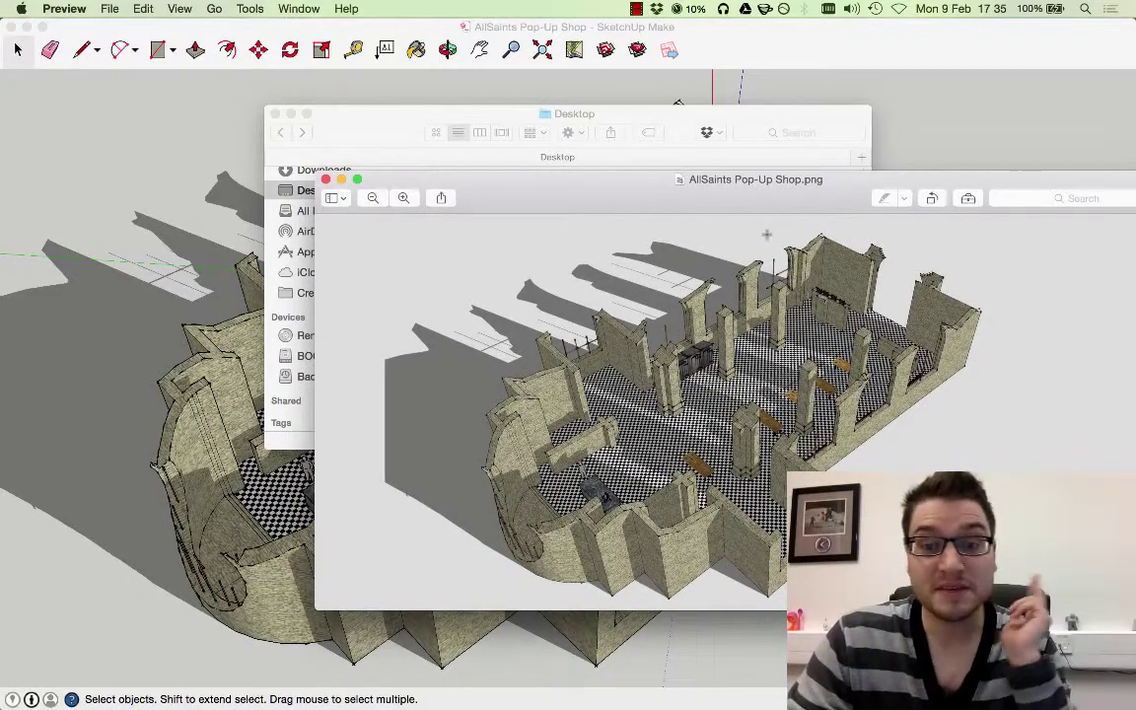
- Close Preview, then toggle the model axes off and back on from the View menu
{"action": "left_click", "coordinate": [326, 181]}
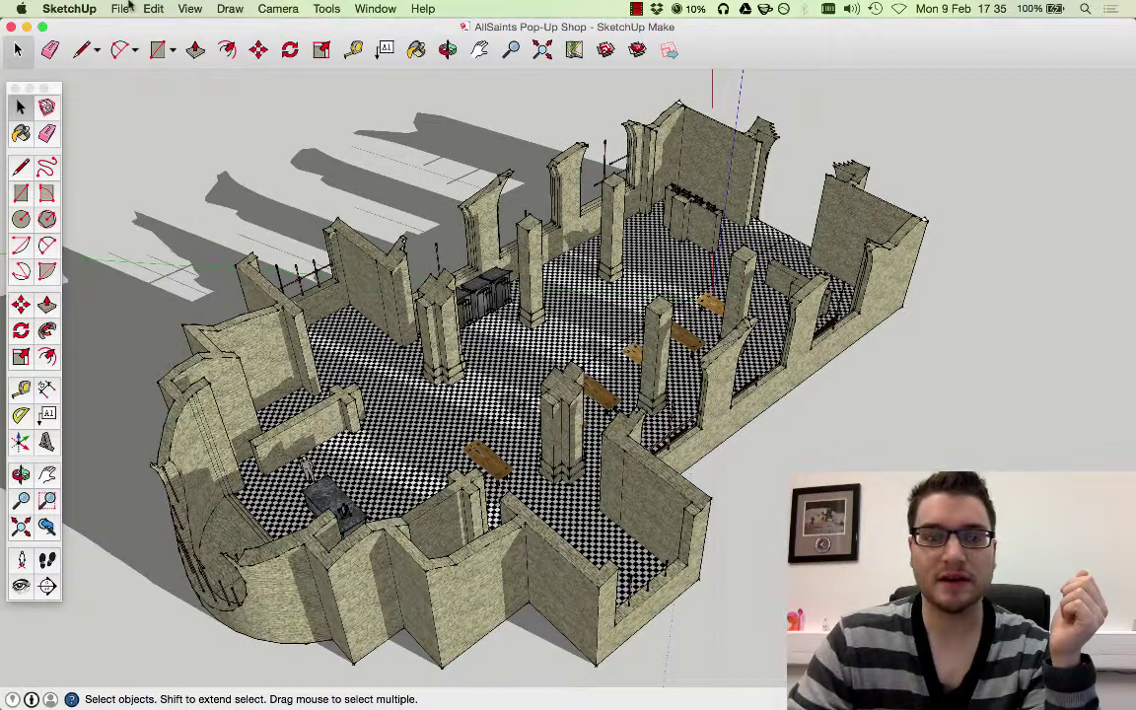
{"action": "left_click", "coordinate": [190, 8]}
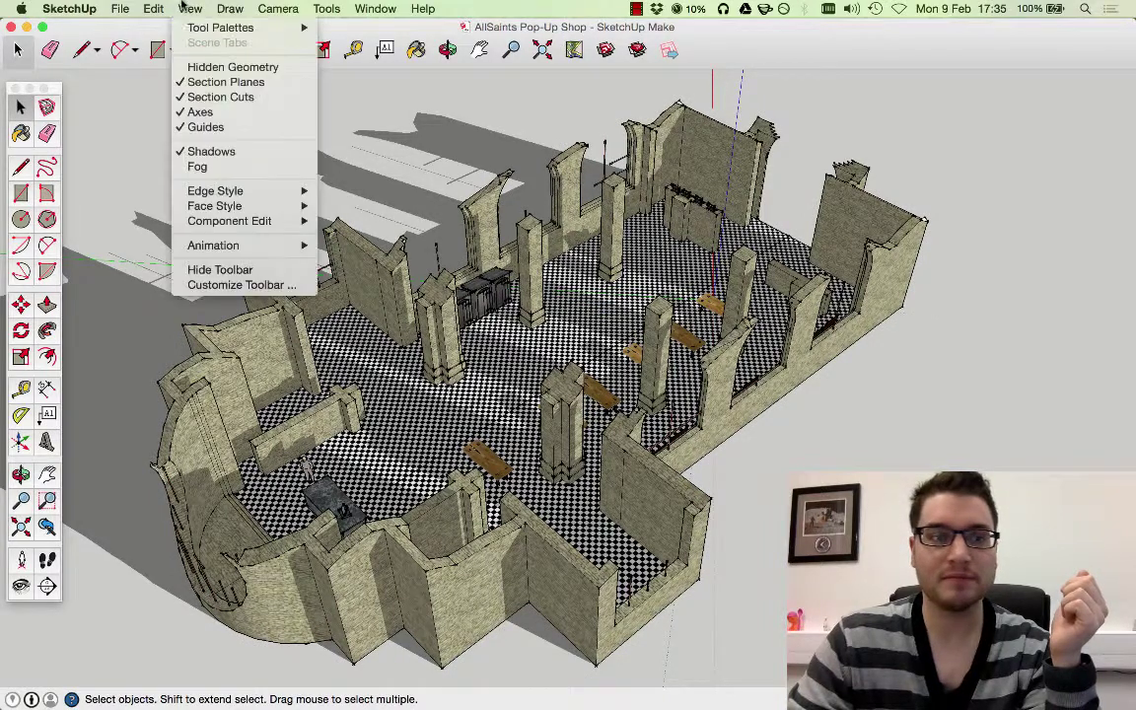
{"action": "left_click", "coordinate": [237, 114]}
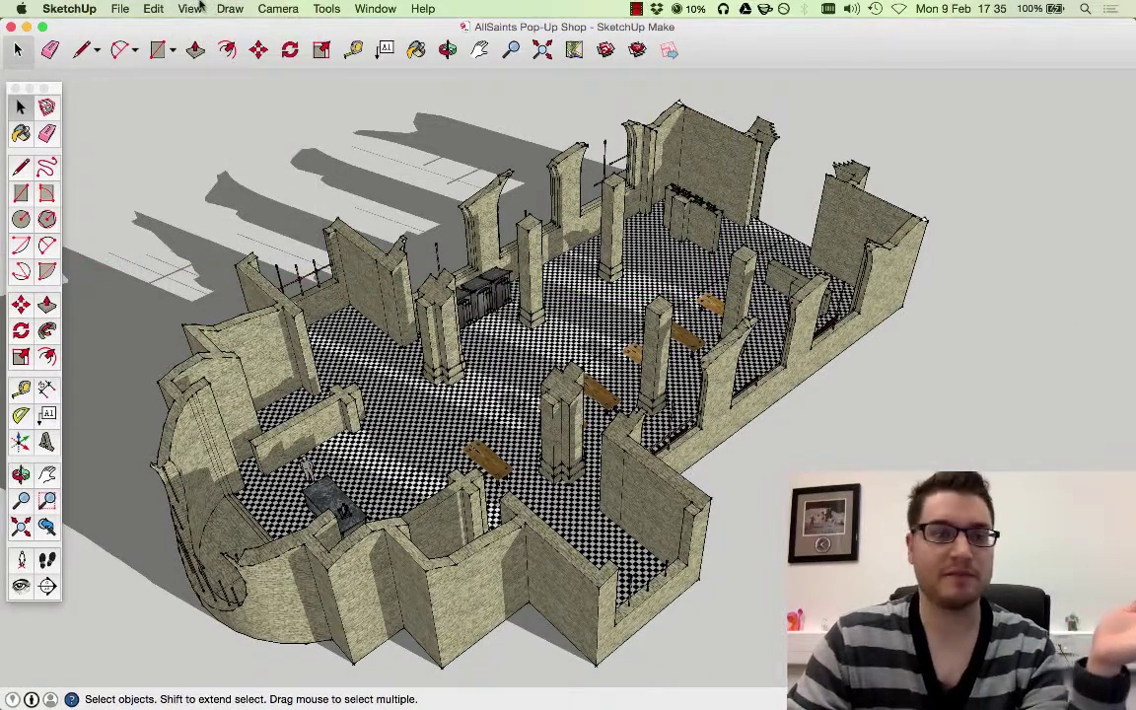
{"action": "left_click", "coordinate": [198, 7]}
{"action": "left_click", "coordinate": [200, 112]}
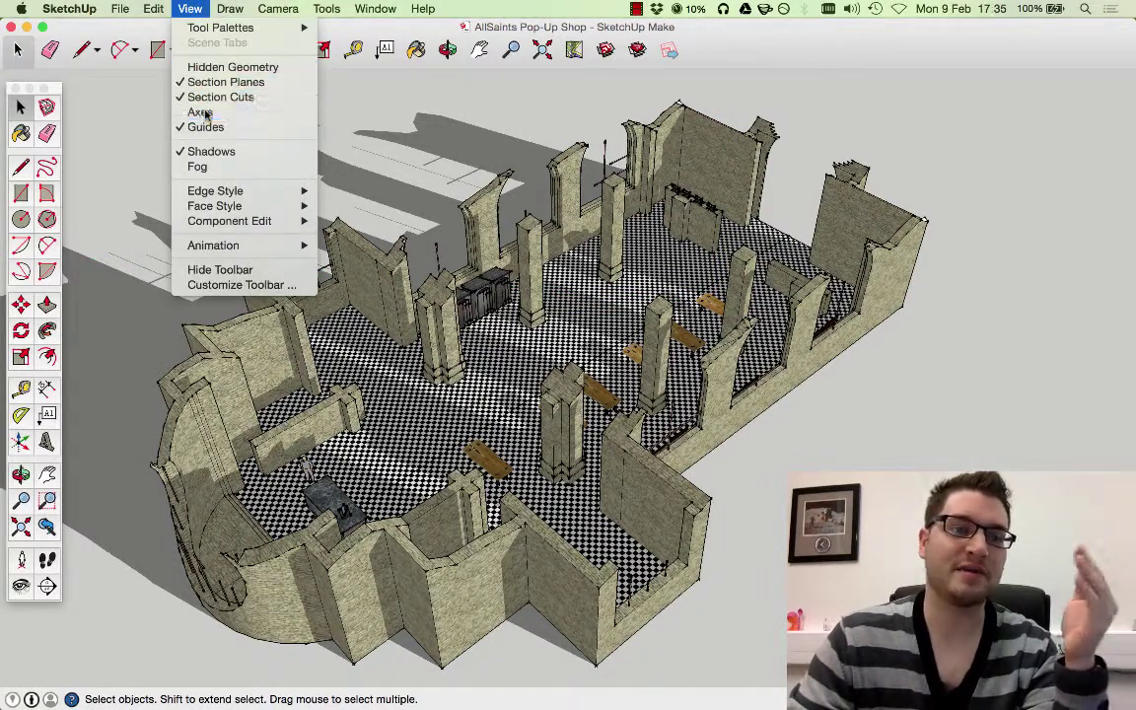
{"action": "left_click", "coordinate": [191, 8]}
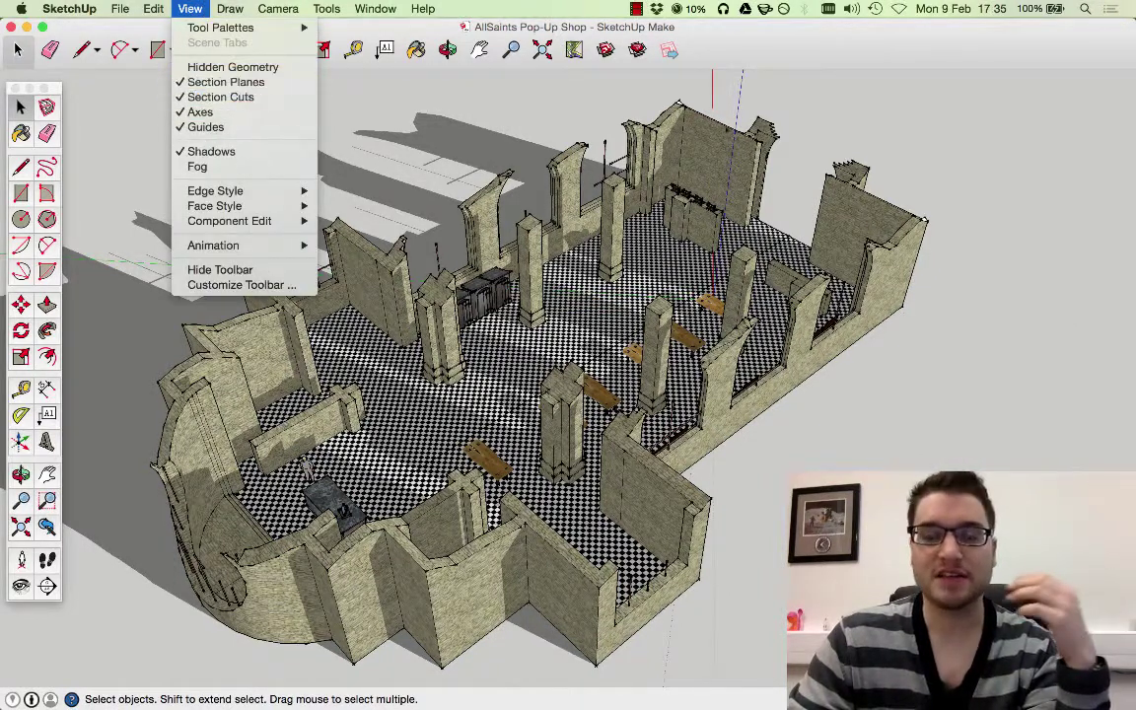
{"action": "left_click", "coordinate": [826, 111]}
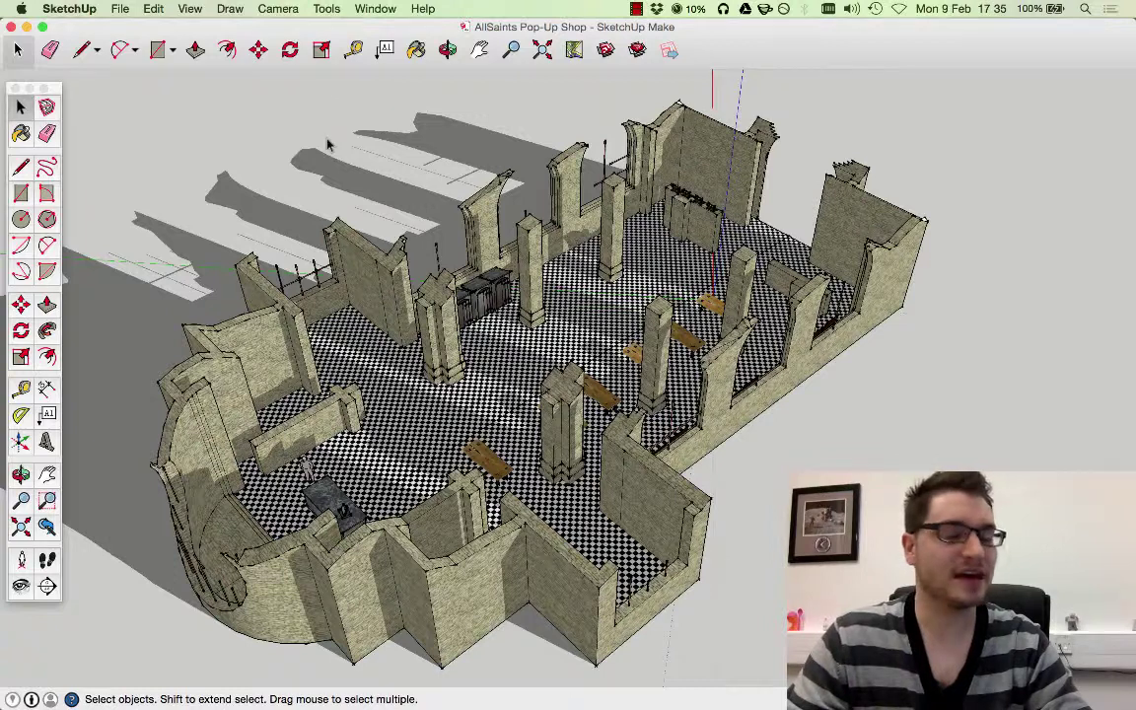
- Open the Styles panel from the Window menu and enlarge it
{"action": "left_click", "coordinate": [376, 9]}
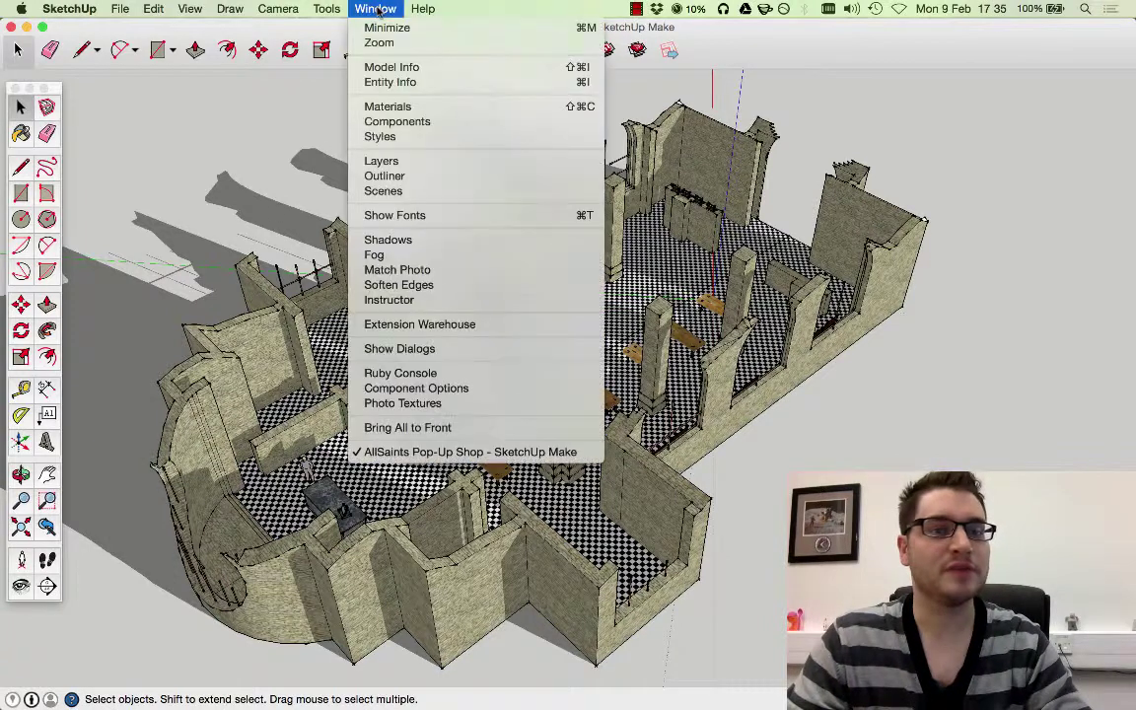
{"action": "left_click", "coordinate": [424, 138]}
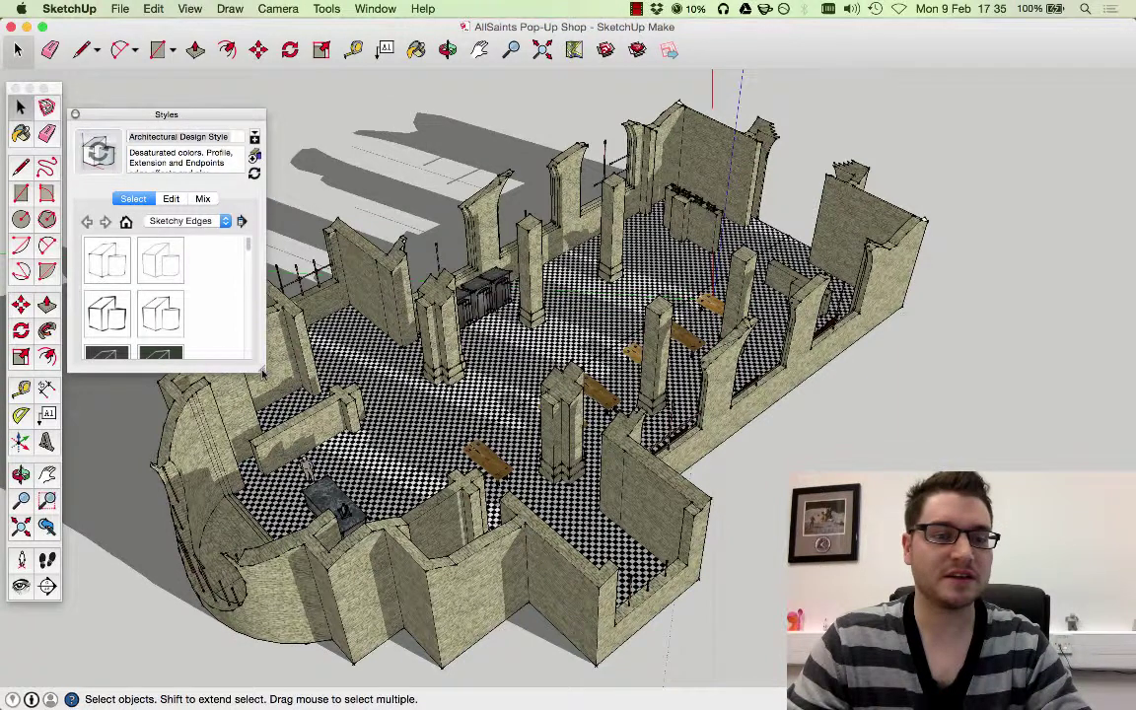
{"action": "left_click_drag", "start_coordinate": [262, 370], "coordinate": [352, 514]}
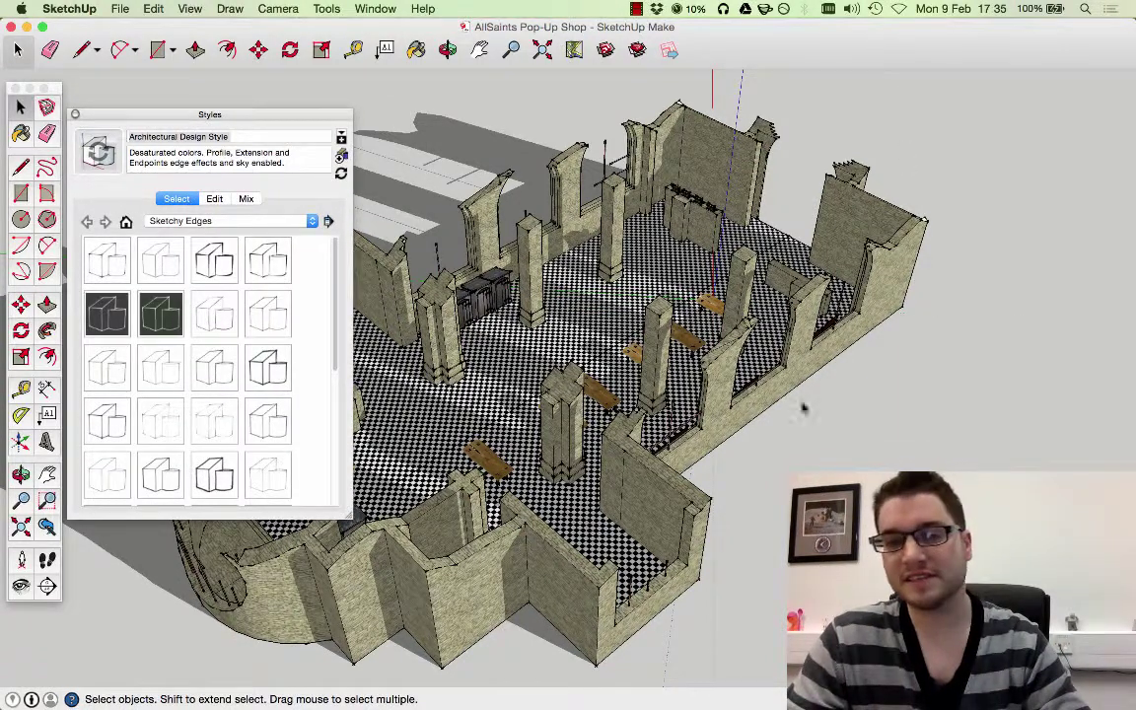
- Switch the style collection list between In Model and the top-level Styles folders
{"action": "left_click", "coordinate": [217, 221]}
{"action": "left_click", "coordinate": [216, 130]}
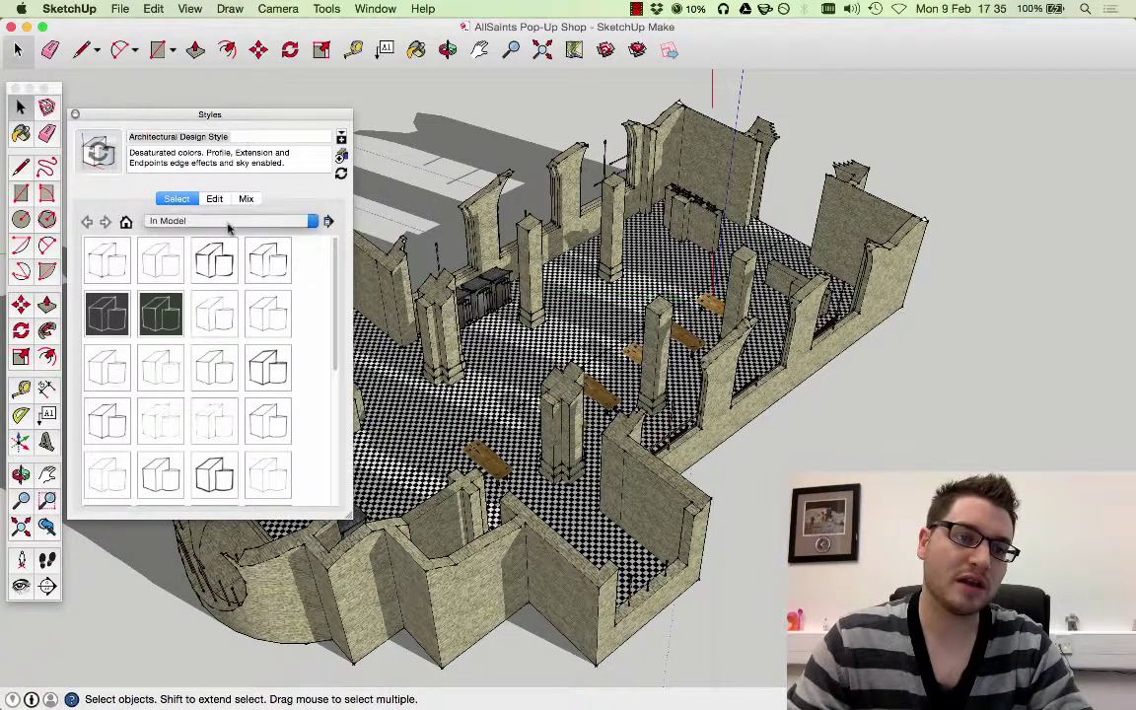
{"action": "left_click", "coordinate": [229, 221]}
{"action": "left_click", "coordinate": [275, 231]}
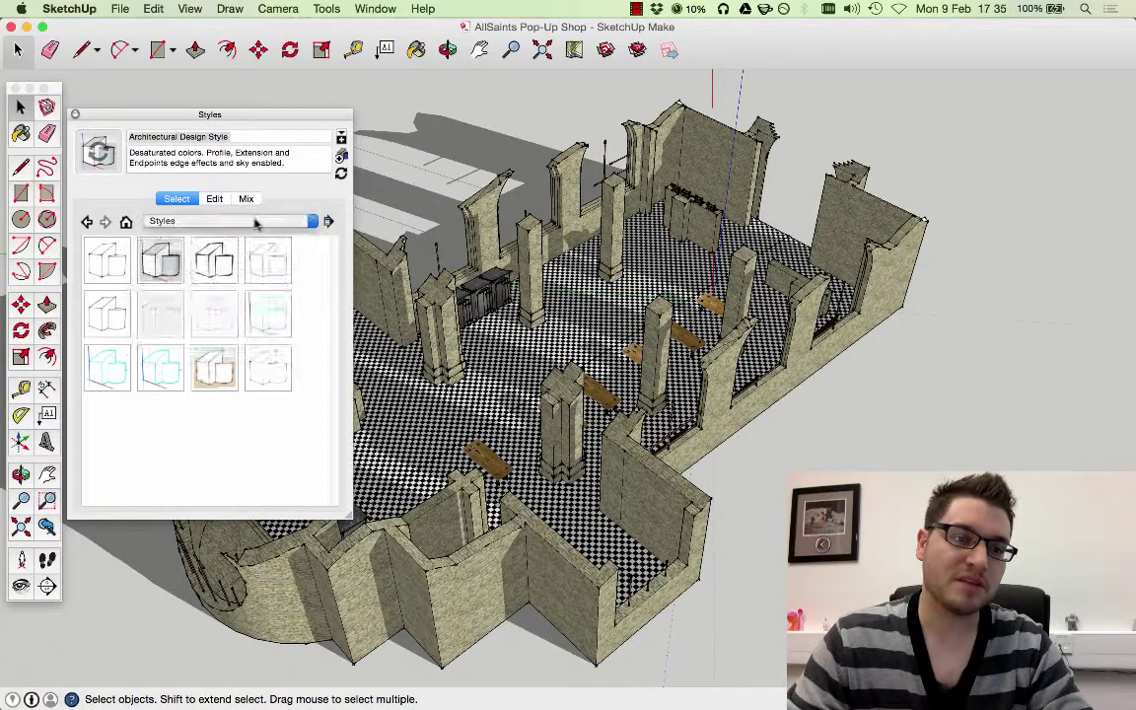
{"action": "left_click", "coordinate": [375, 8]}
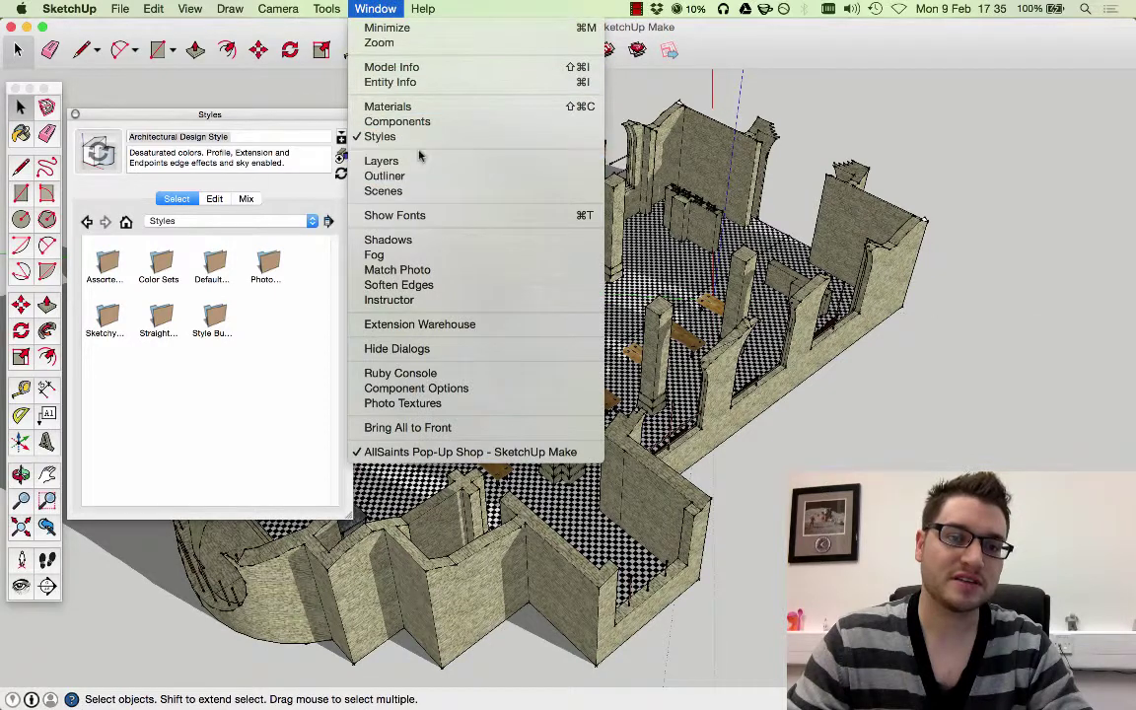
{"action": "left_click", "coordinate": [268, 121]}
{"action": "left_click", "coordinate": [291, 220]}
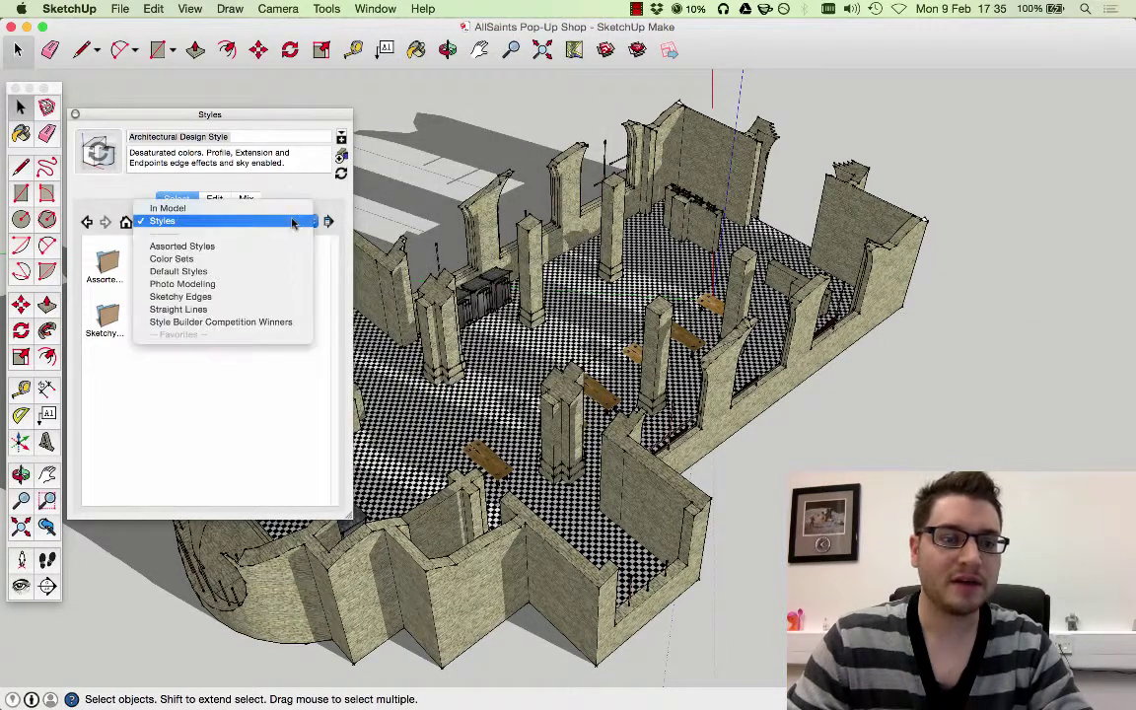
- Try the Photo Modeling styles Dashed1, Style1 and the rounded style on the model
{"action": "left_click", "coordinate": [264, 284]}
{"action": "left_click", "coordinate": [109, 258]}
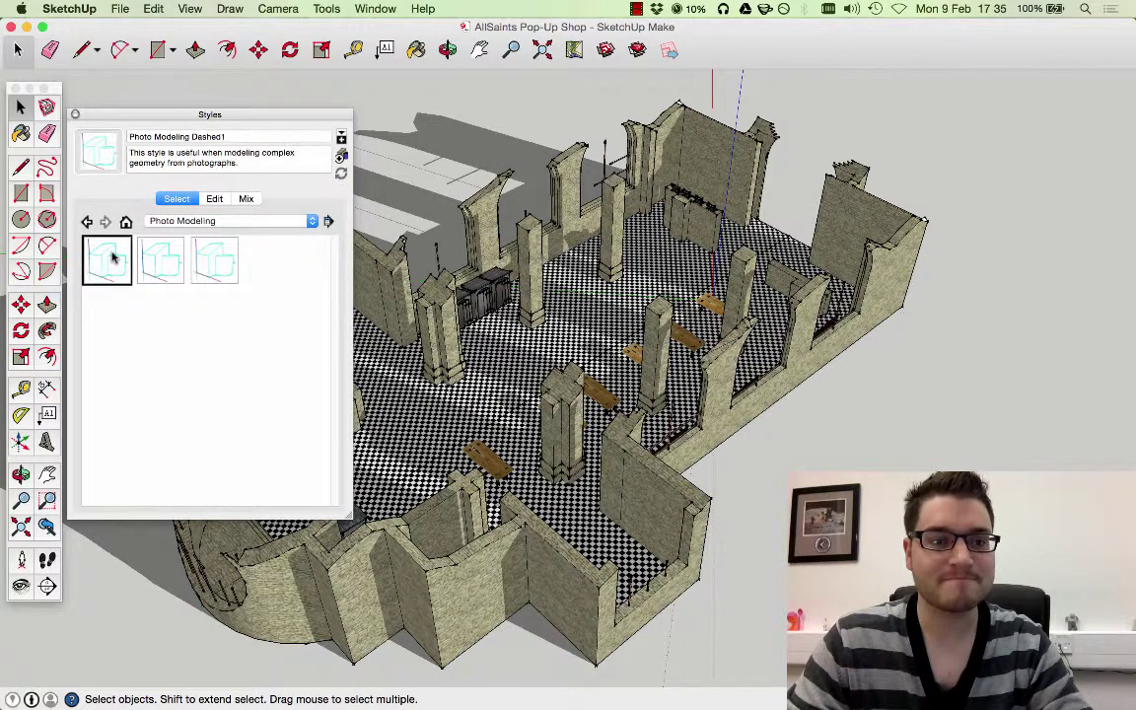
{"action": "left_click", "coordinate": [161, 261]}
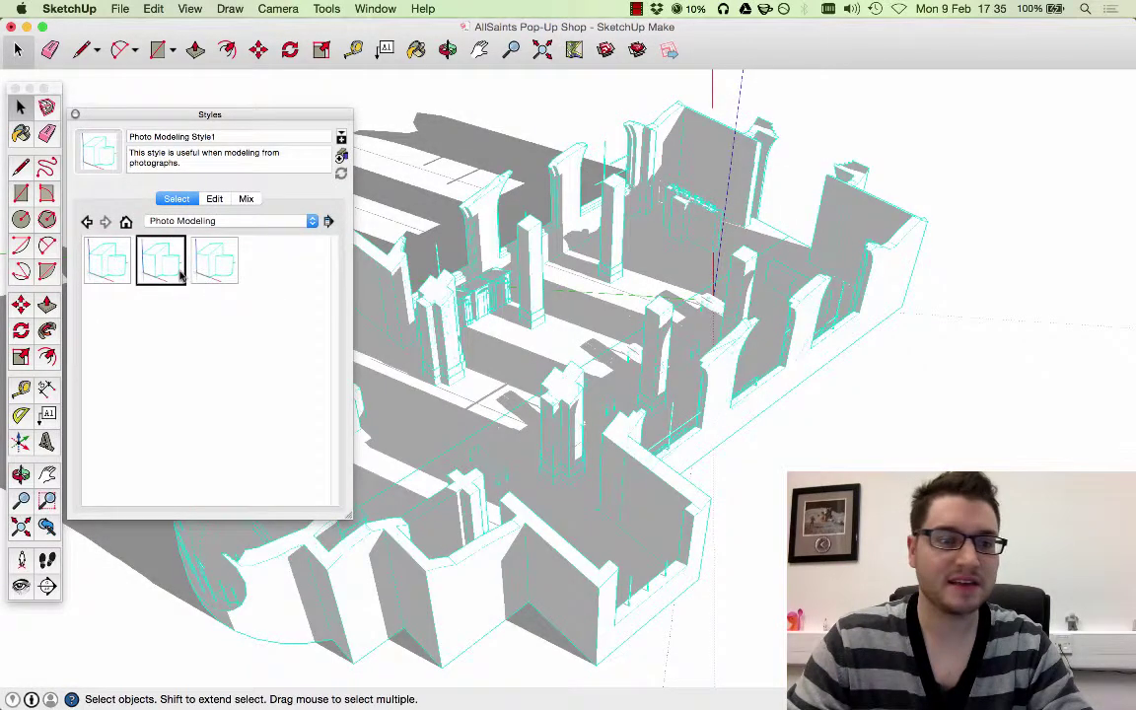
{"action": "left_click", "coordinate": [211, 266]}
- Compare Sketchy Edges styles like Charcoal Loose1, Jitter with Endpoints1, Marker Wide, Chalk on Greenboard
{"action": "left_click", "coordinate": [268, 225]}
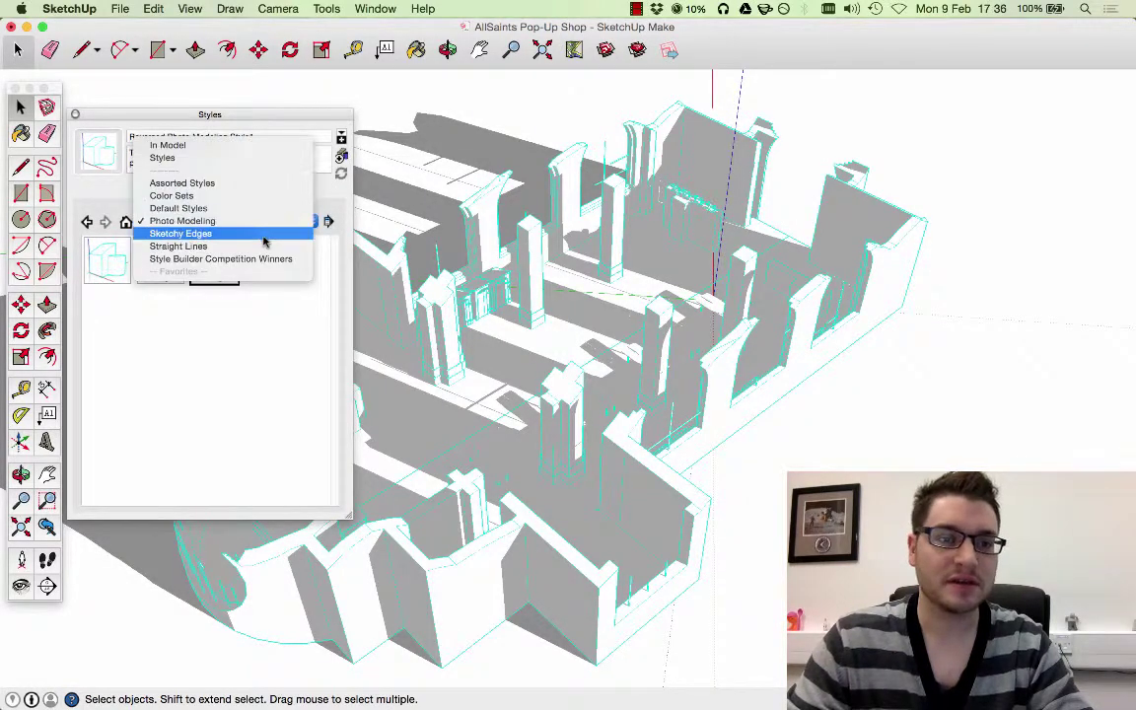
{"action": "left_click", "coordinate": [263, 234]}
{"action": "left_click", "coordinate": [214, 331]}
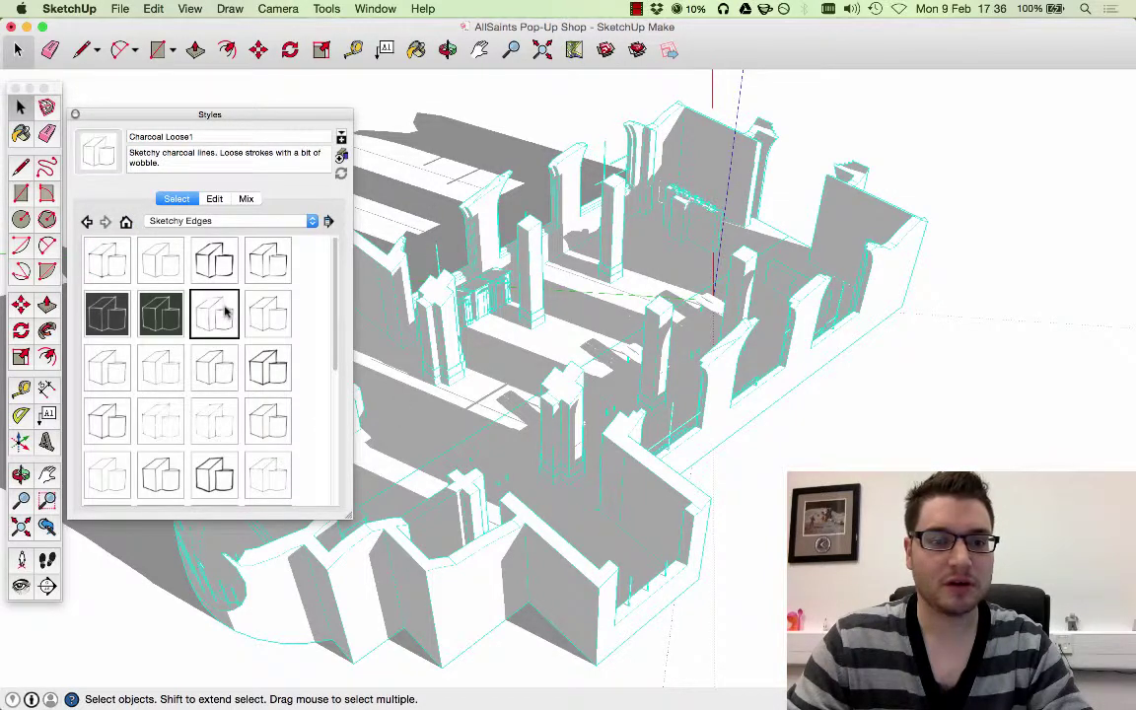
{"action": "left_click", "coordinate": [267, 315]}
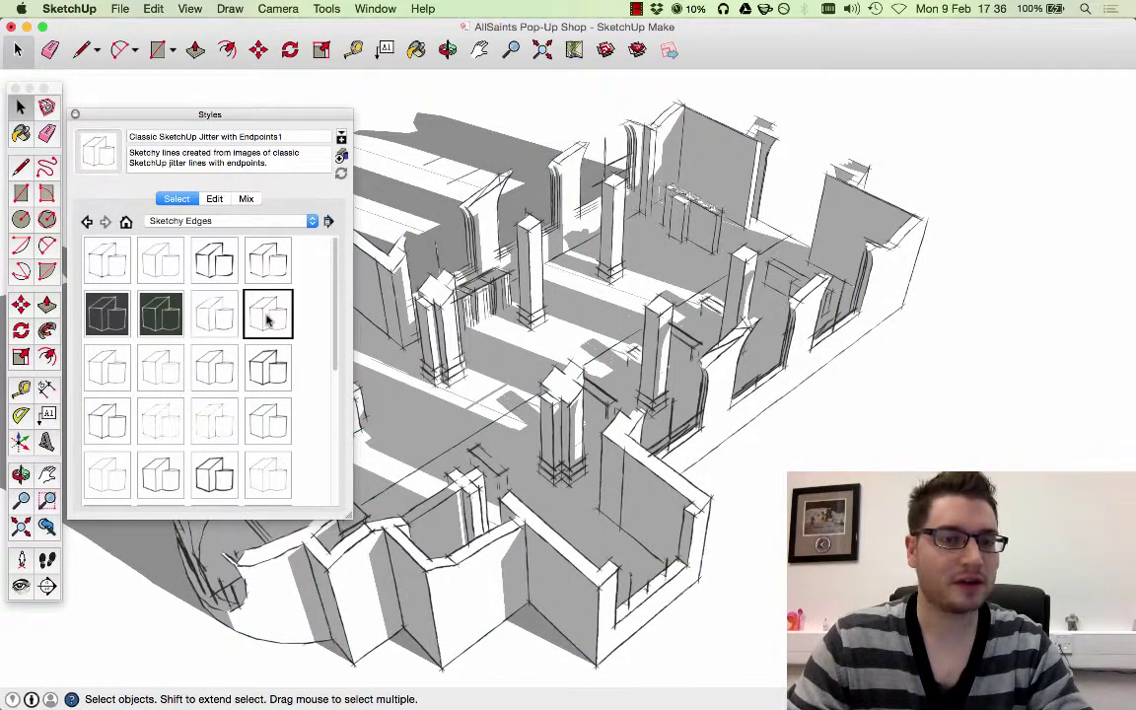
{"action": "left_click", "coordinate": [269, 368]}
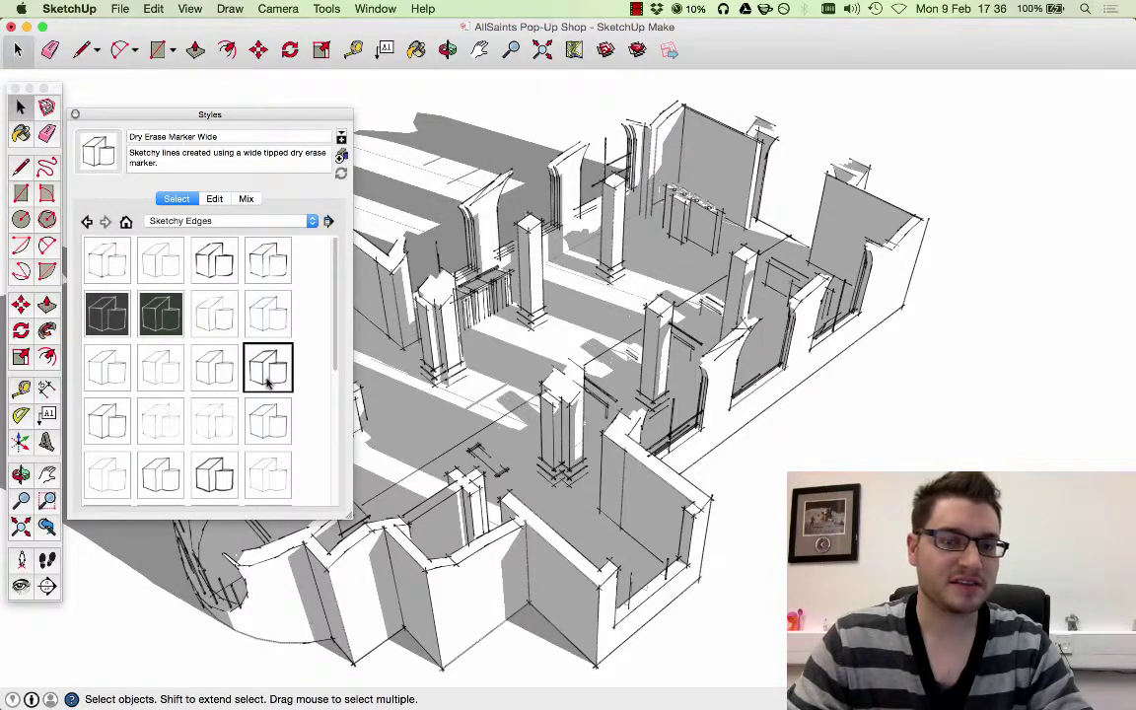
{"action": "left_click", "coordinate": [217, 476]}
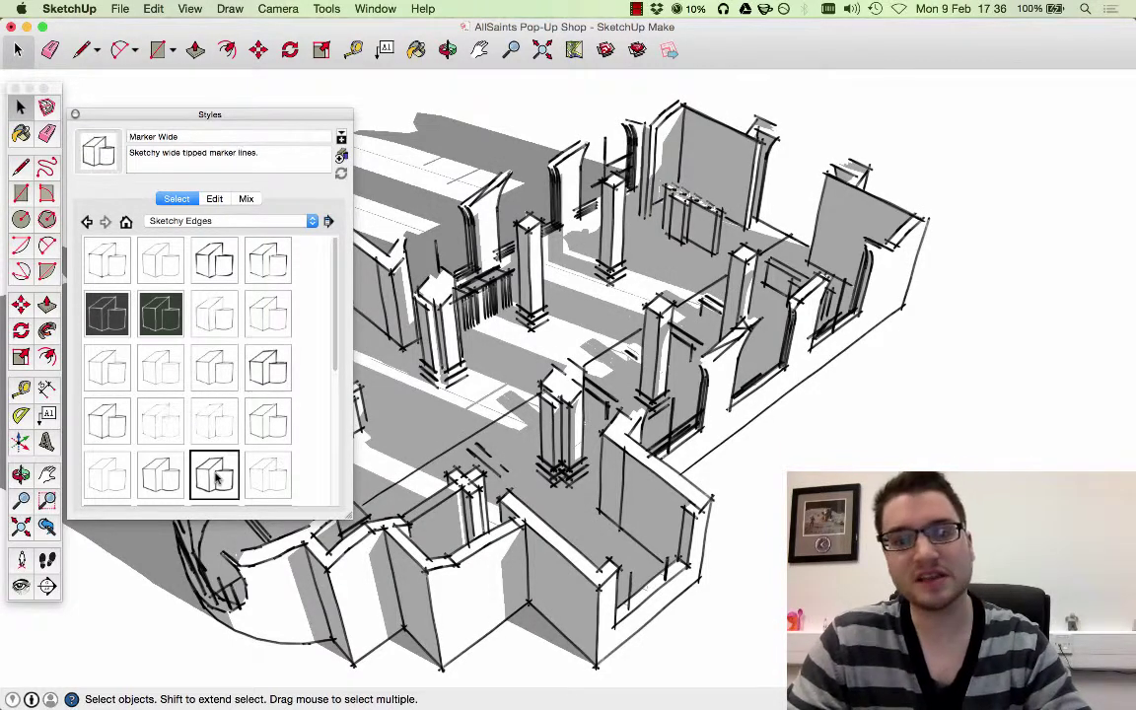
{"action": "left_click", "coordinate": [179, 424]}
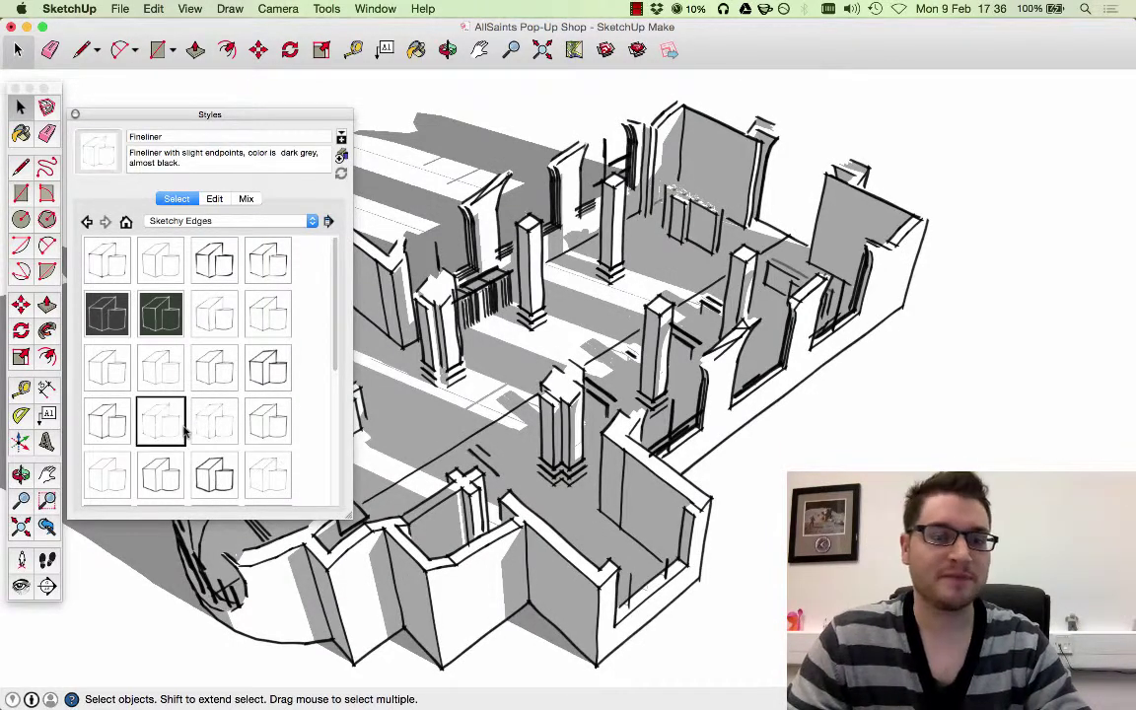
{"action": "left_click", "coordinate": [212, 422]}
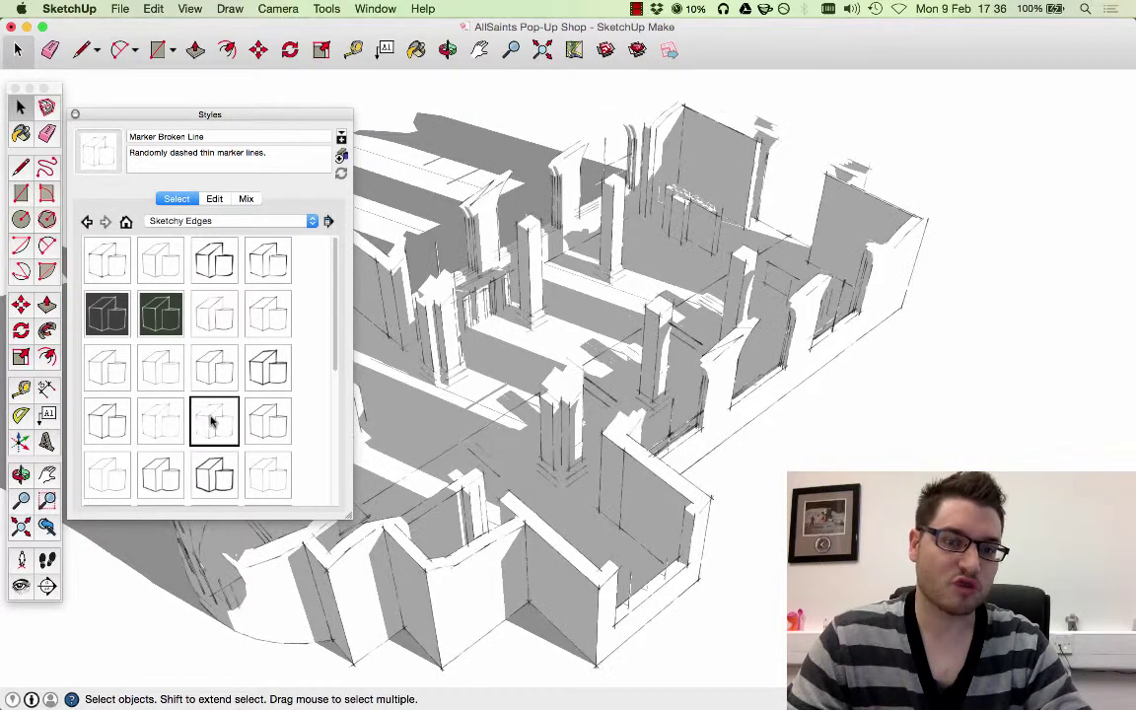
{"action": "left_click", "coordinate": [248, 334]}
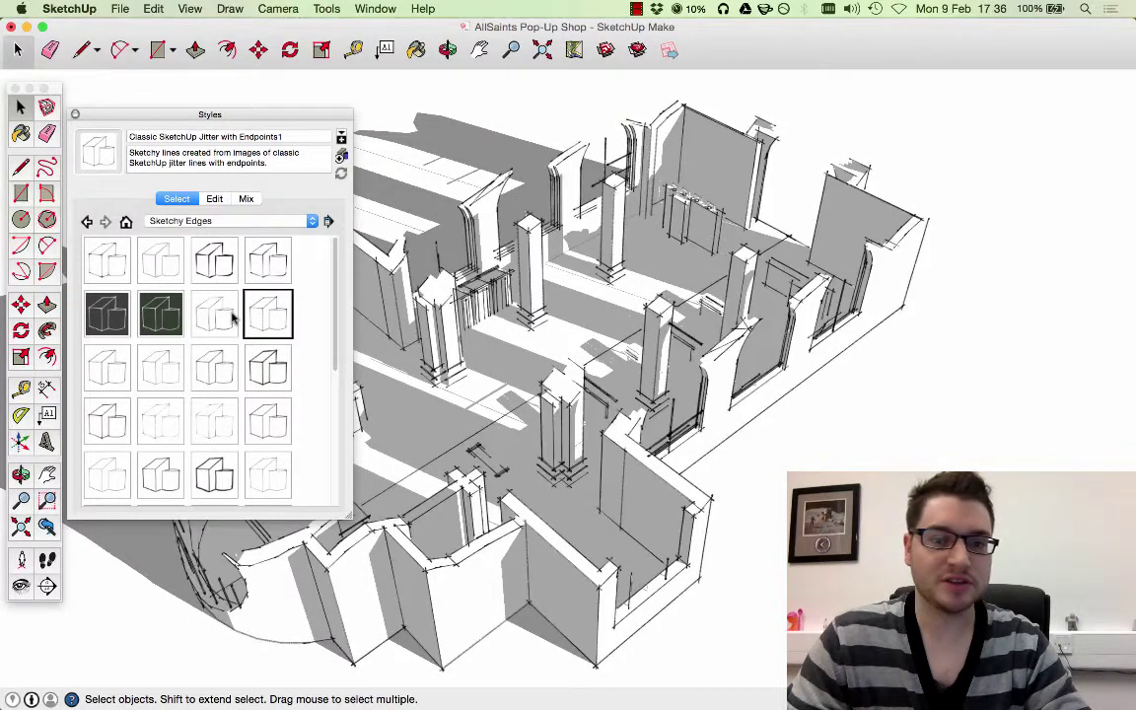
{"action": "left_click", "coordinate": [234, 316]}
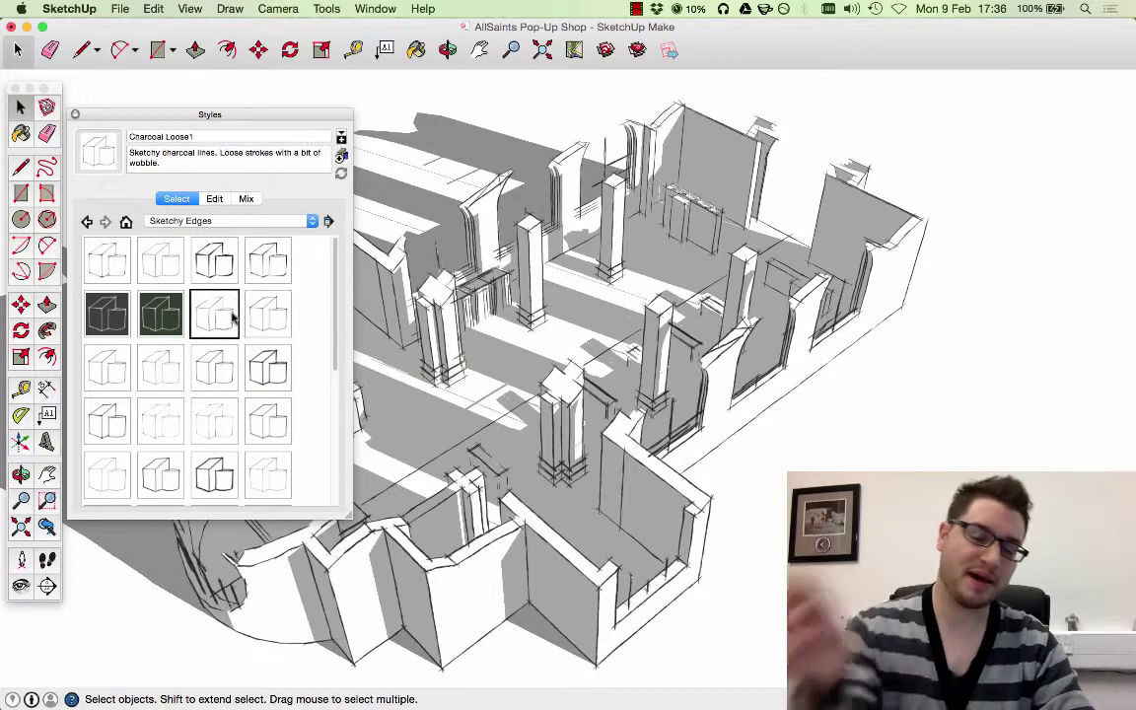
{"action": "left_click", "coordinate": [154, 313]}
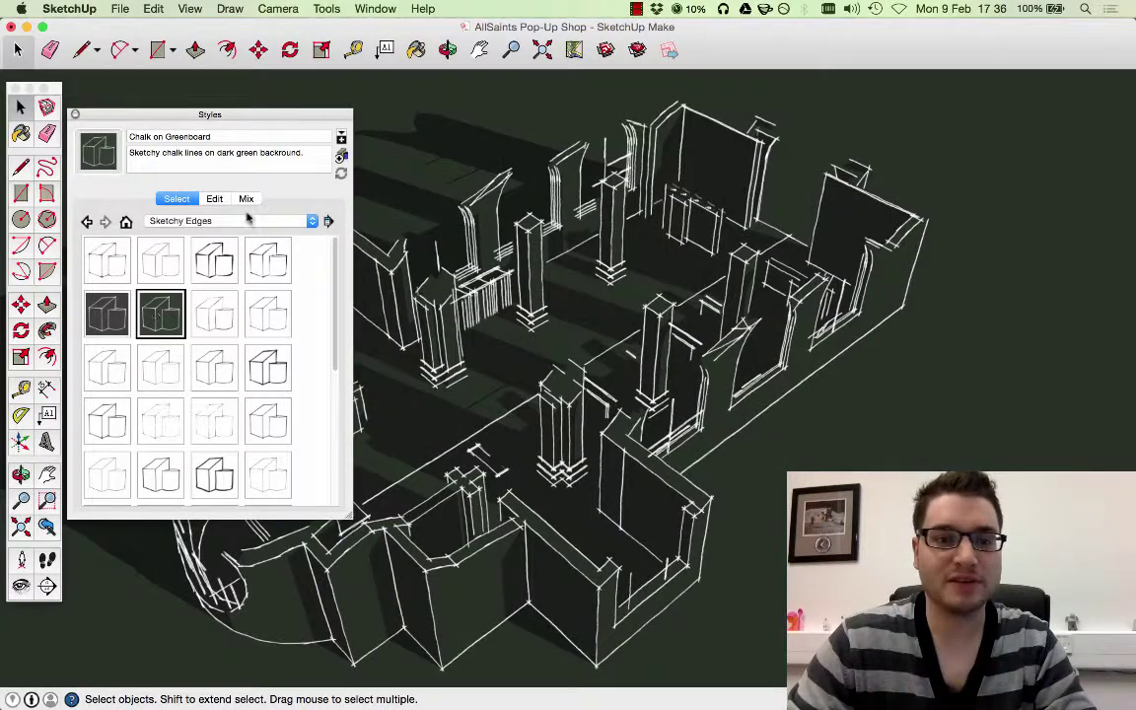
- Compare Style Builder Competition Winners pencil styles and apply Hand Drafted with Mask1
{"action": "left_click", "coordinate": [254, 219]}
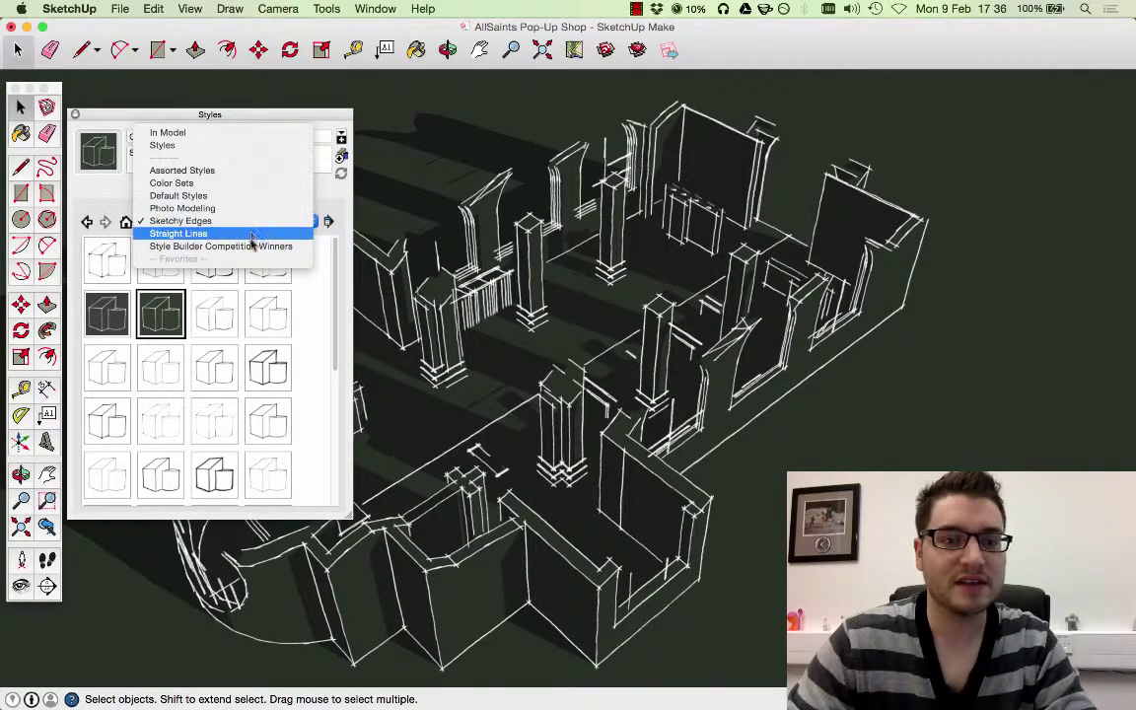
{"action": "left_click", "coordinate": [252, 246]}
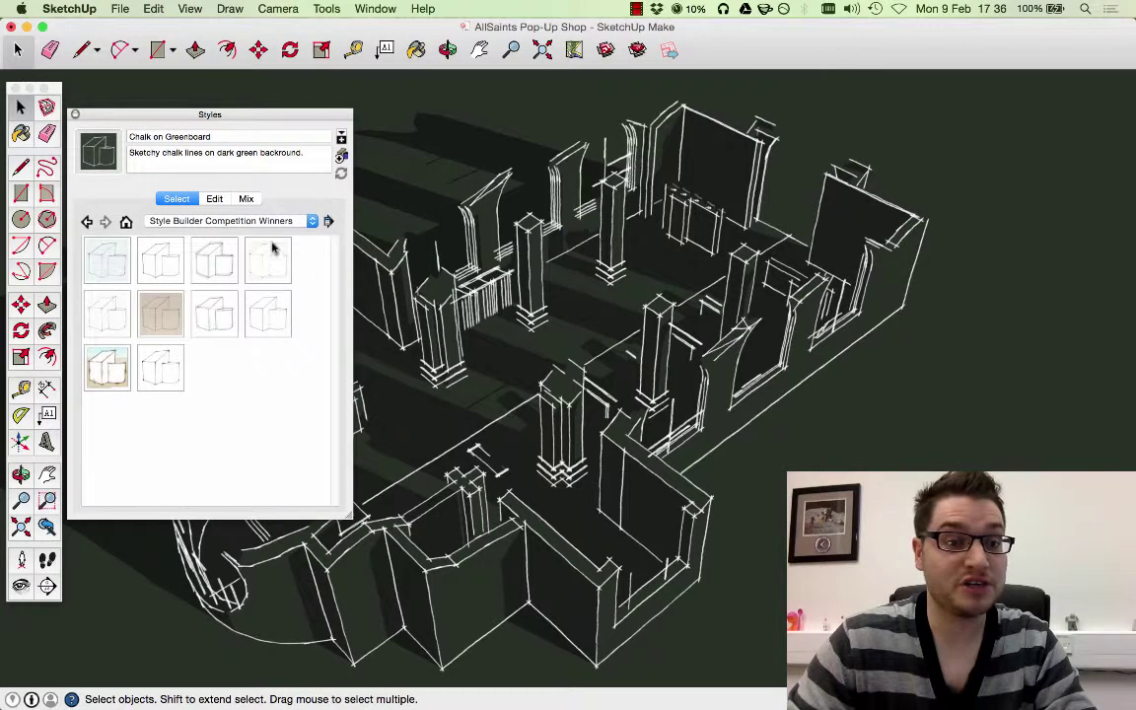
{"action": "left_click", "coordinate": [150, 273]}
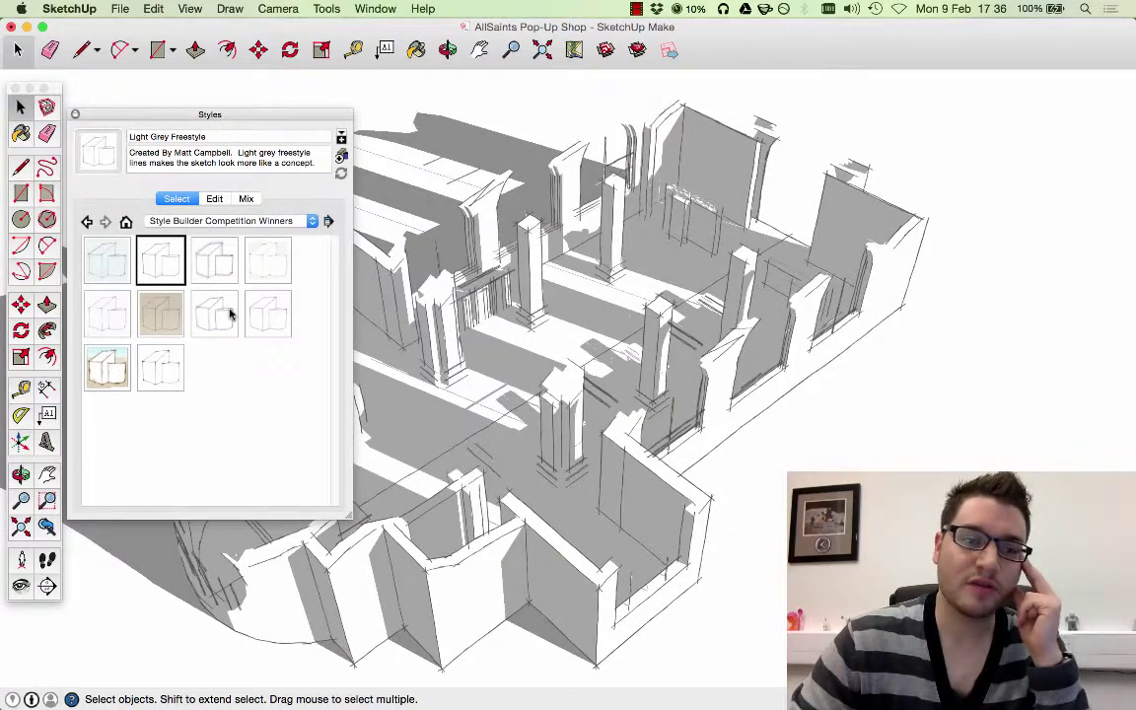
{"action": "left_click", "coordinate": [229, 314]}
{"action": "left_click", "coordinate": [269, 319]}
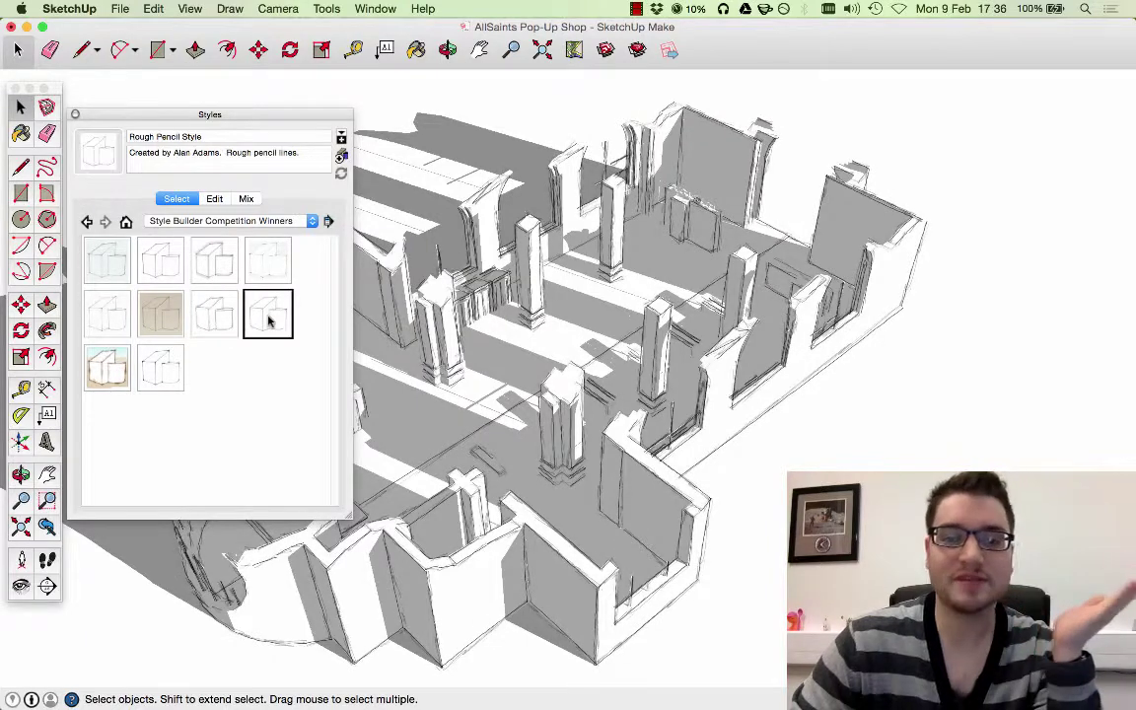
{"action": "left_click", "coordinate": [235, 317]}
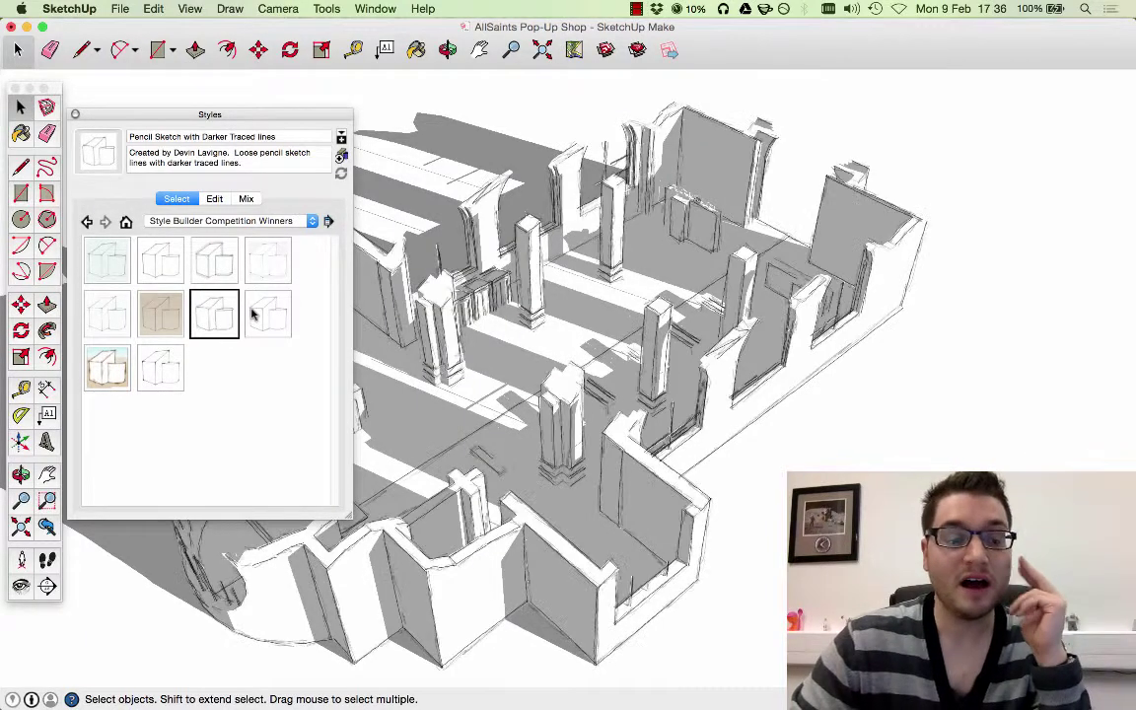
{"action": "left_click", "coordinate": [110, 367]}
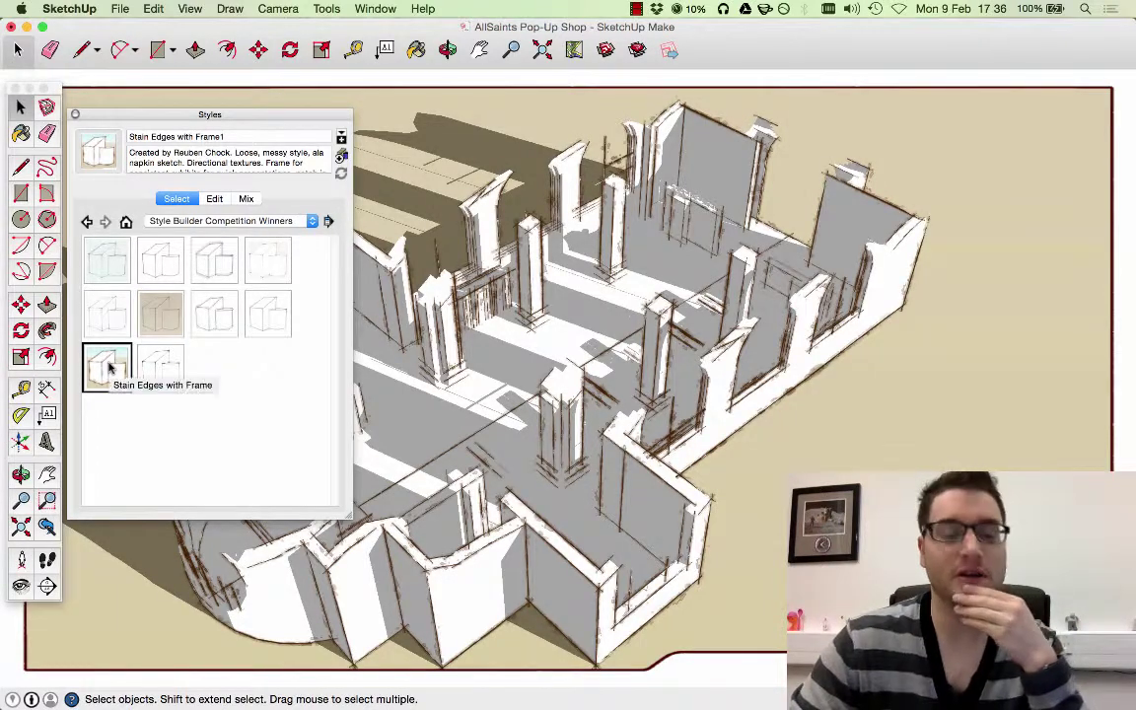
{"action": "left_click", "coordinate": [124, 316]}
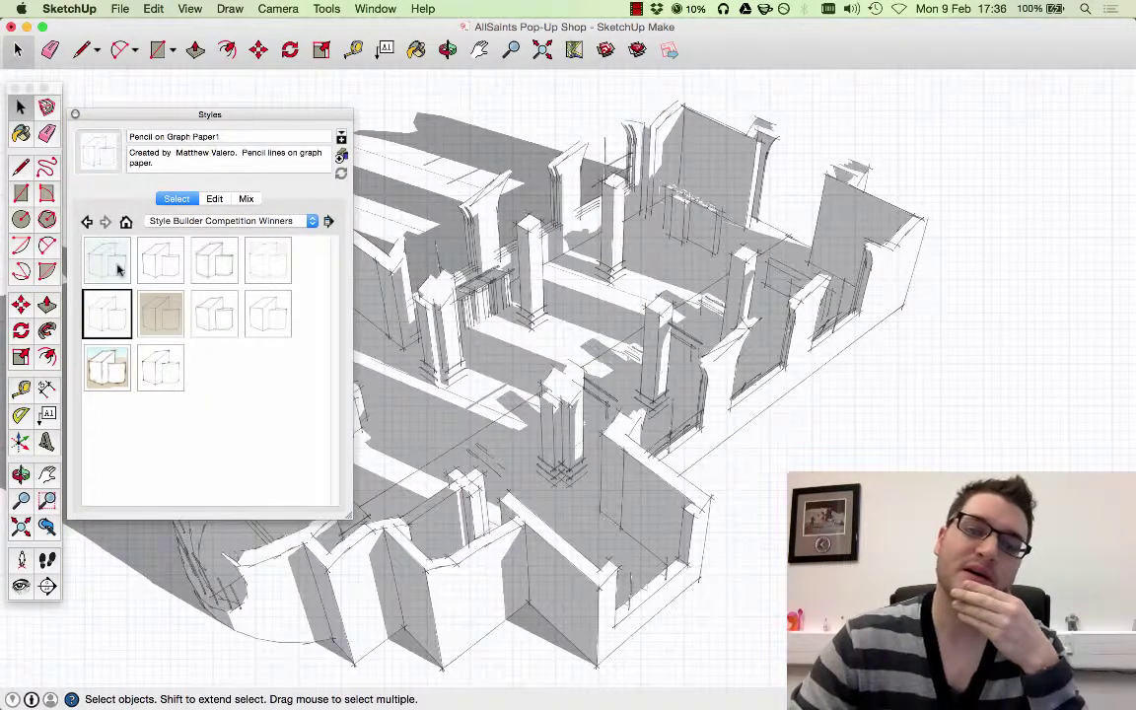
{"action": "left_click", "coordinate": [116, 262]}
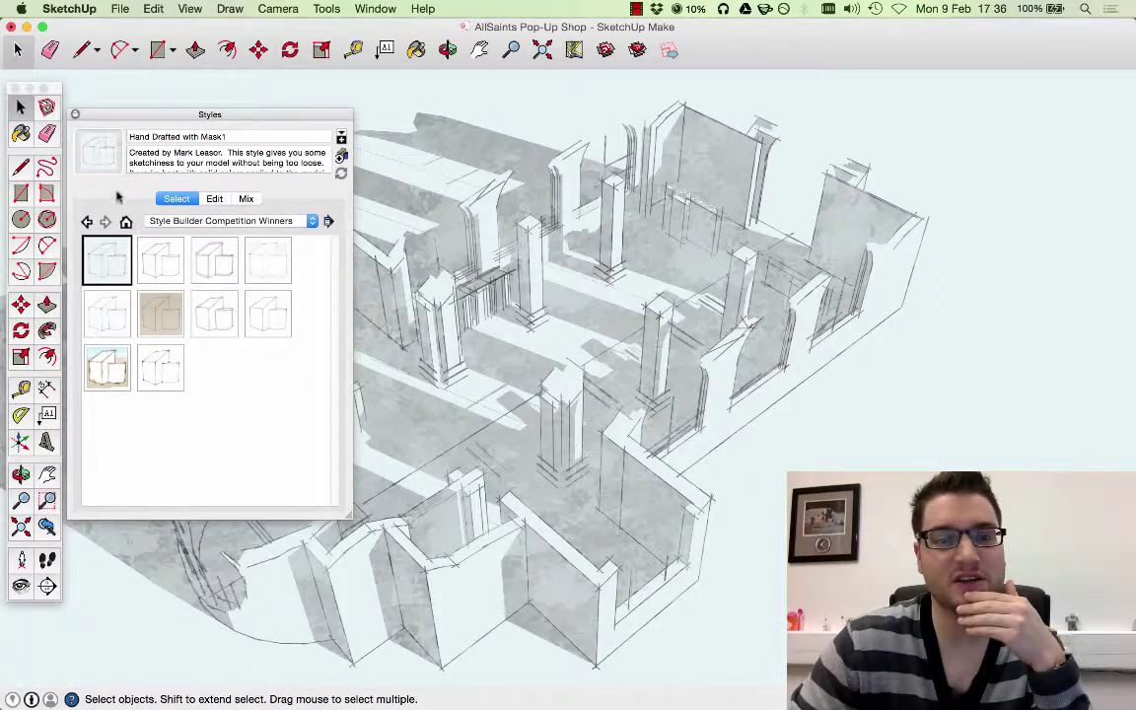
- Close the Styles panel and pan the shop model slightly left
{"action": "left_click", "coordinate": [74, 114]}
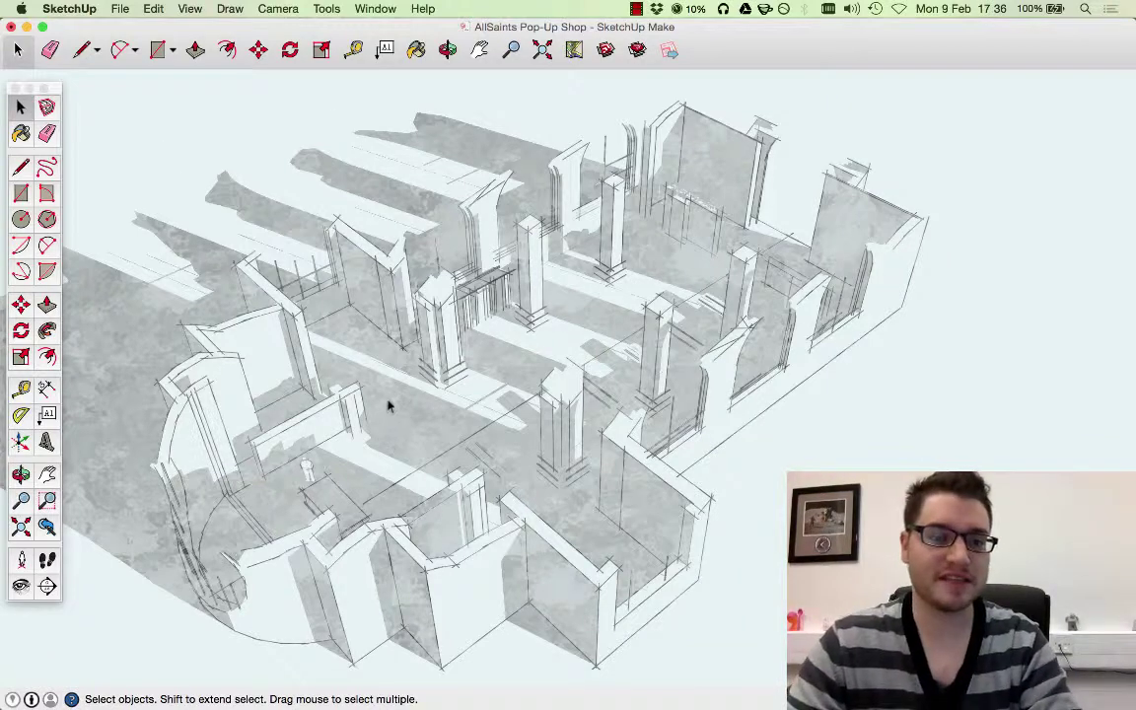
{"action": "left_click", "coordinate": [479, 49]}
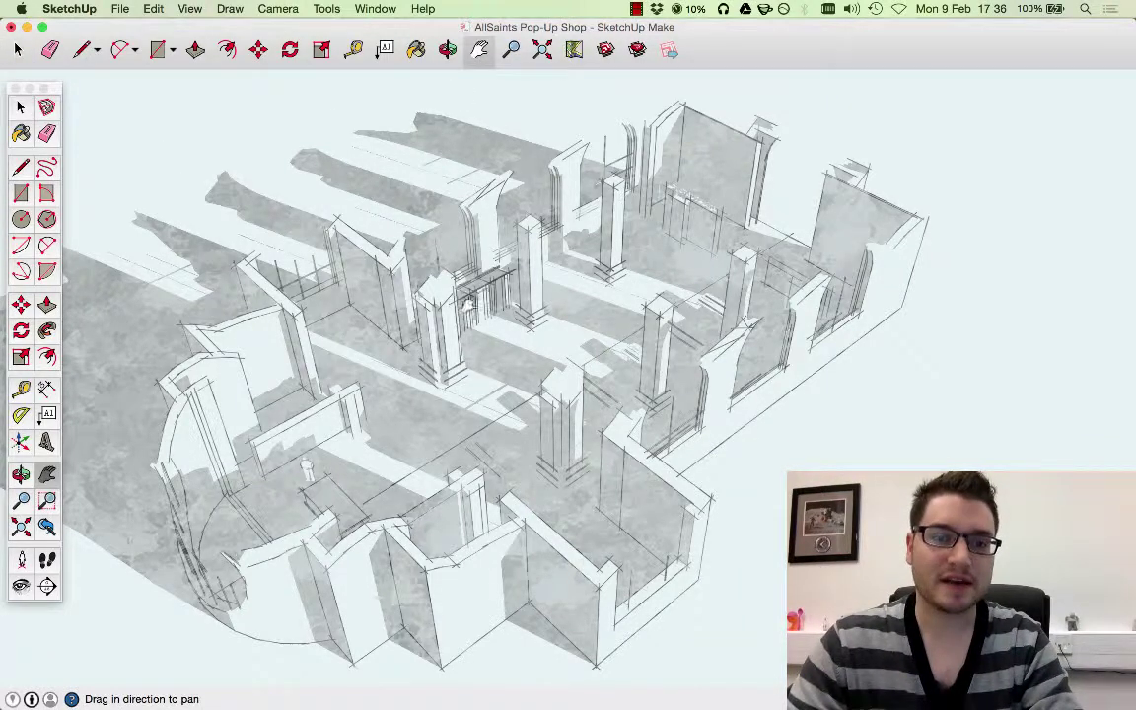
{"action": "scroll", "coordinate": [469, 280], "scroll_direction": "down", "scroll_amount": 1}
{"action": "scroll", "coordinate": [439, 340], "scroll_direction": "up", "scroll_amount": 3}
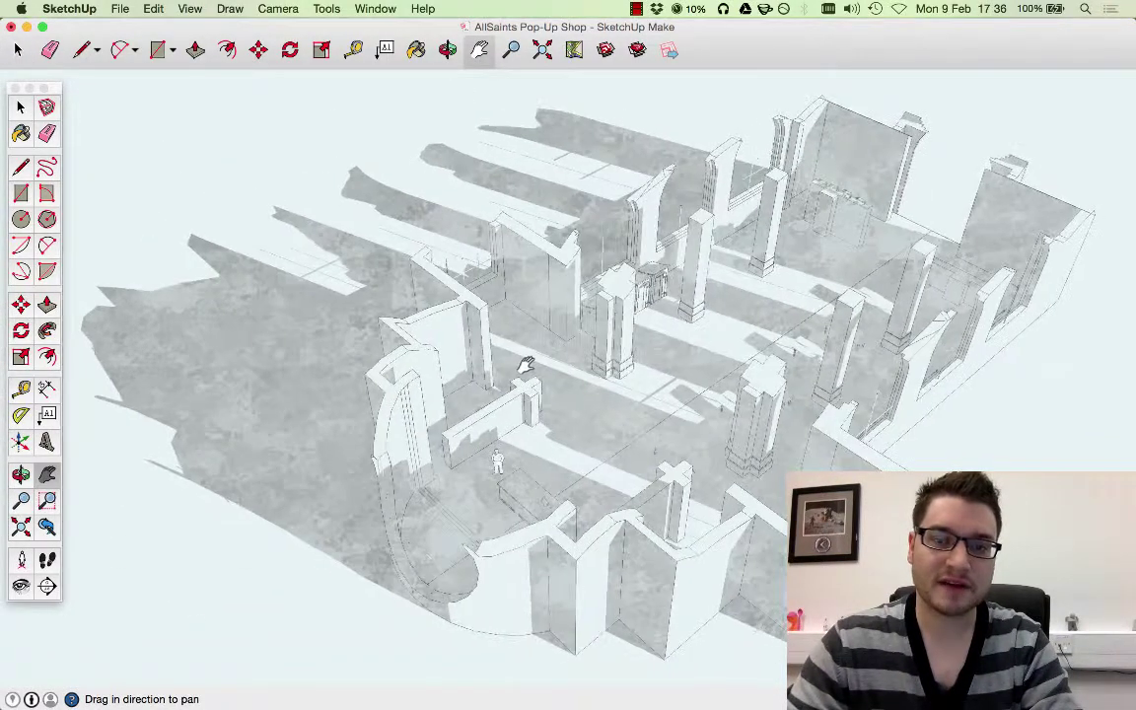
{"action": "left_click_drag", "start_coordinate": [525, 364], "coordinate": [523, 362]}
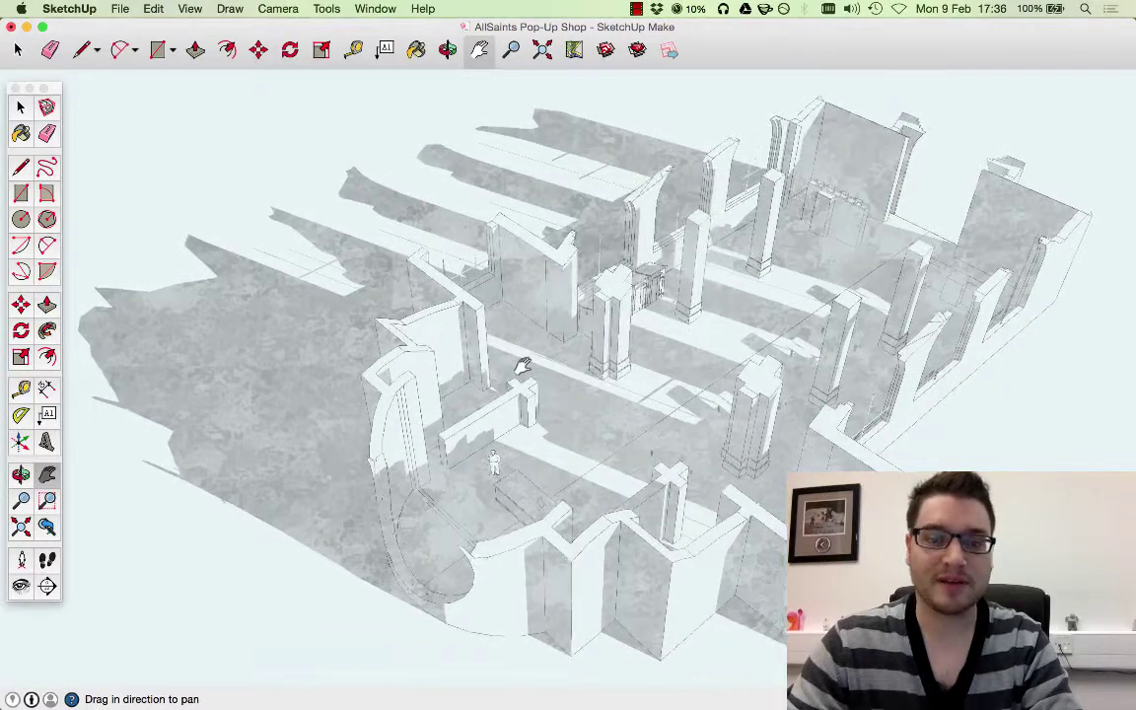
- Browse the Window and View menus and dismiss them without changes
{"action": "left_click", "coordinate": [376, 8]}
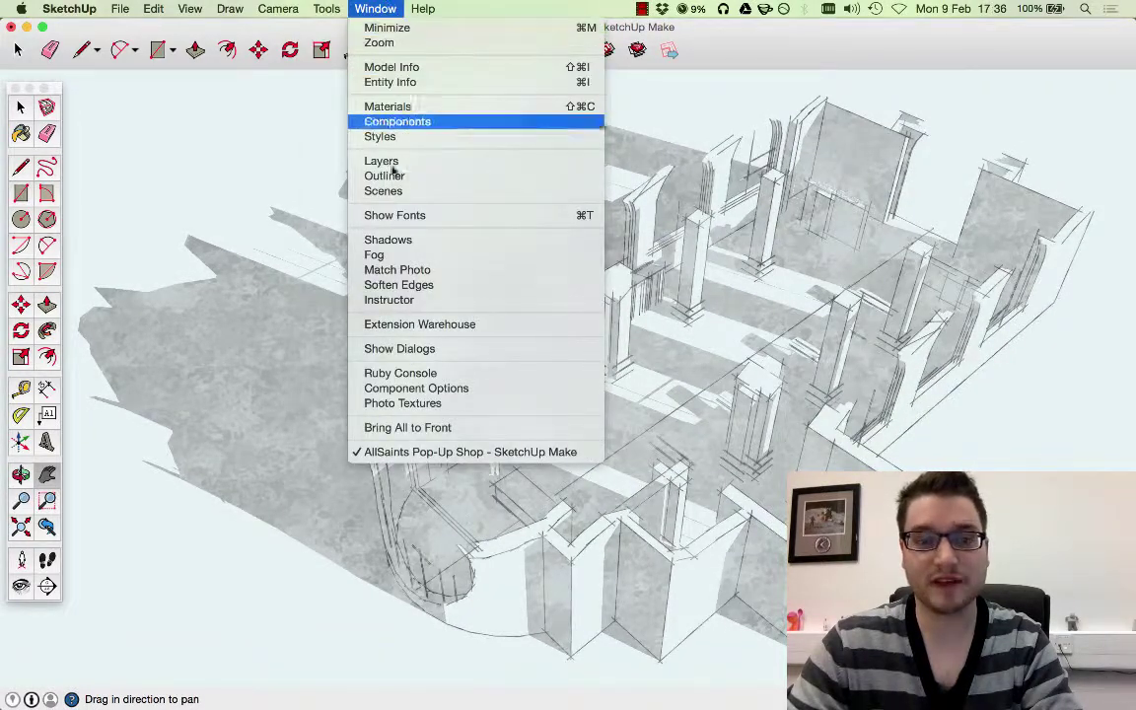
{"action": "mouse_move", "coordinate": [200, 7]}
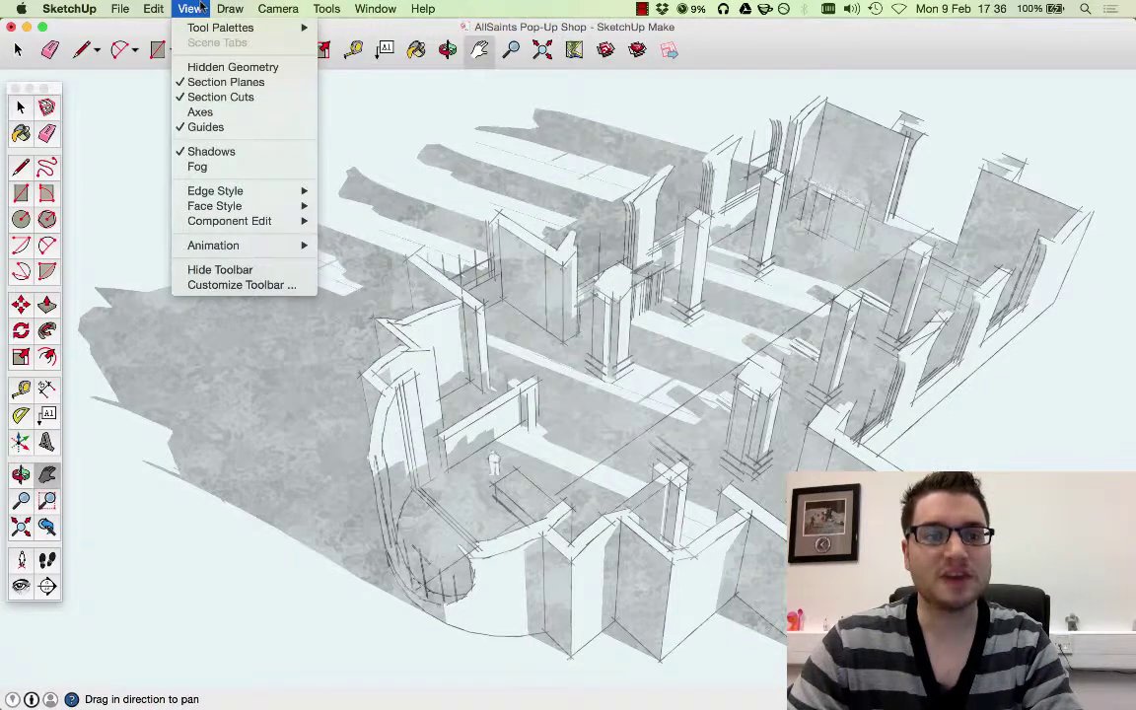
{"action": "left_click", "coordinate": [522, 286]}
- Export the view as a PNG named AllSaints Pop-Up Shop 2 on the Desktop
{"action": "left_click", "coordinate": [120, 9]}
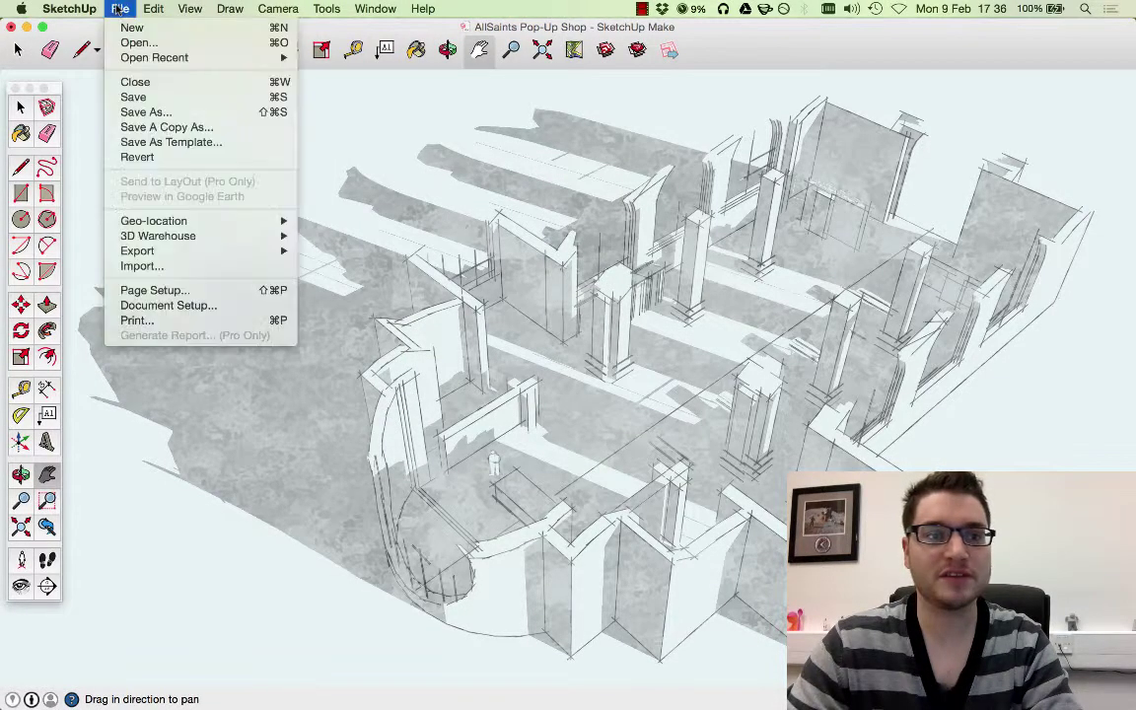
{"action": "mouse_move", "coordinate": [153, 250]}
{"action": "left_click", "coordinate": [336, 268]}
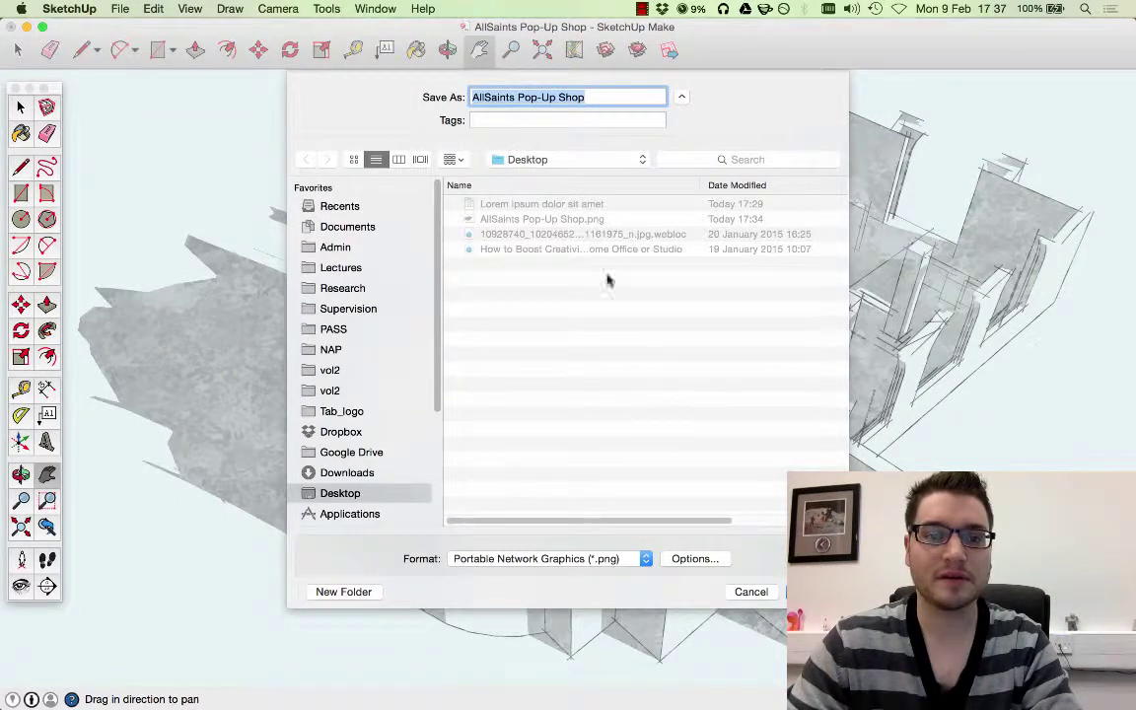
{"action": "left_click", "coordinate": [598, 95]}
{"action": "type", "text": "2"}
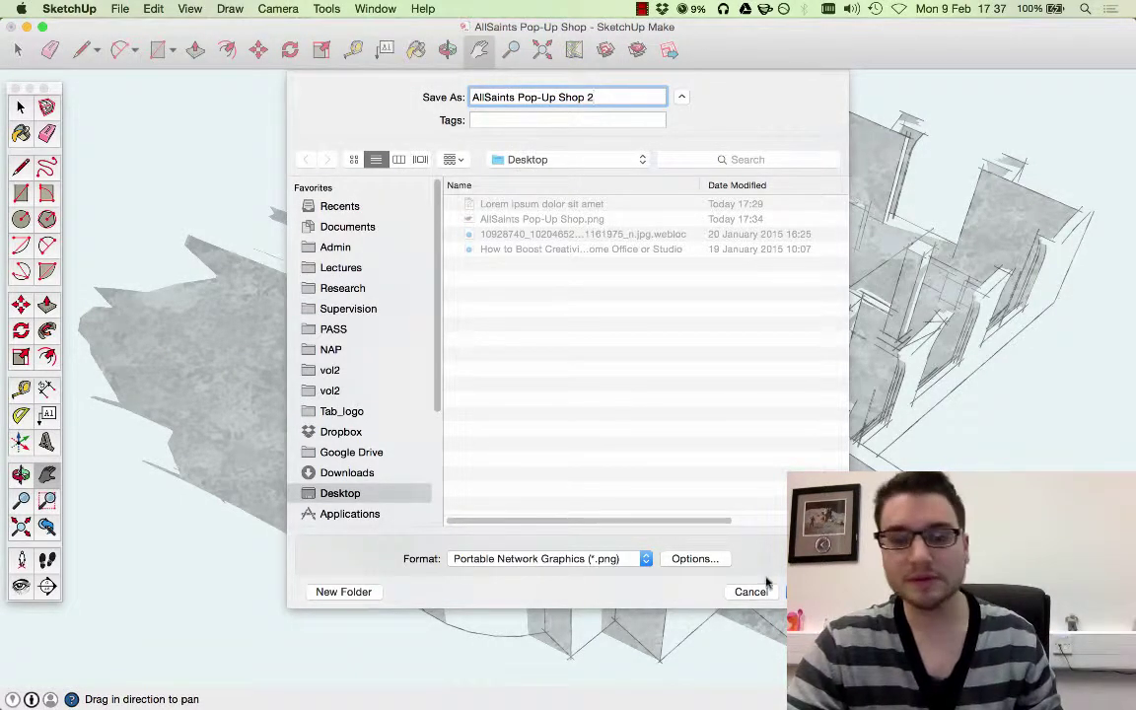
{"action": "key", "text": "Return"}
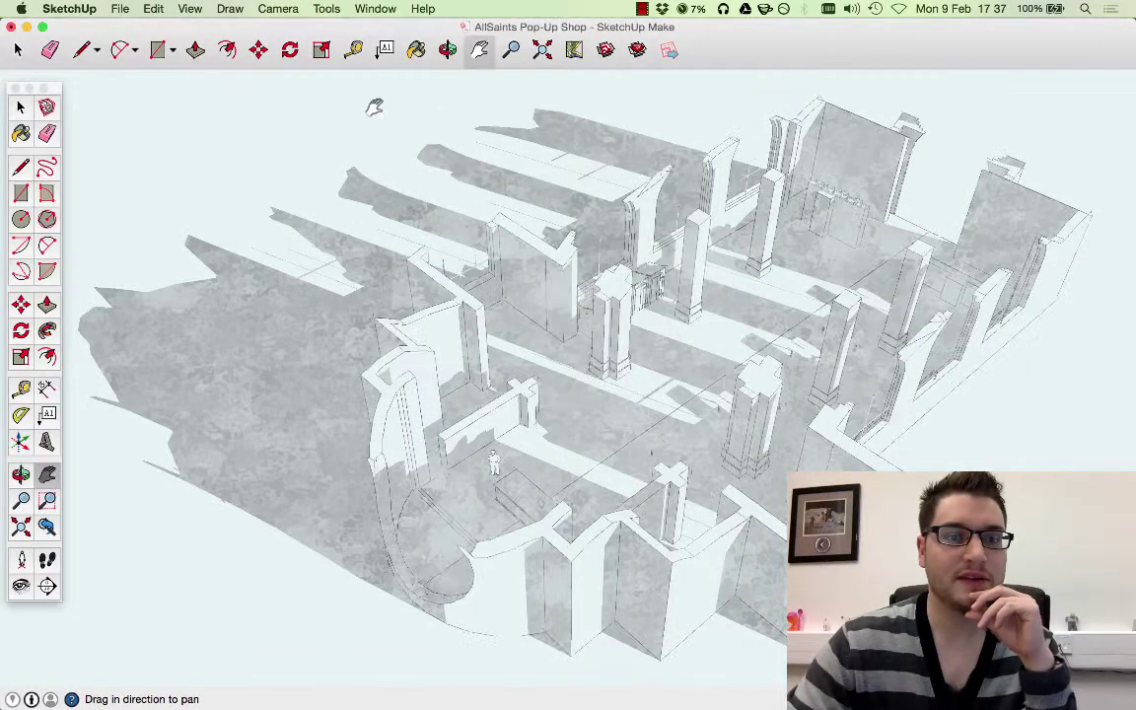
- View AllSaints Pop-Up Shop 2.png in Preview, then close Preview and the Desktop folder
{"action": "key", "text": "super+Tab"}
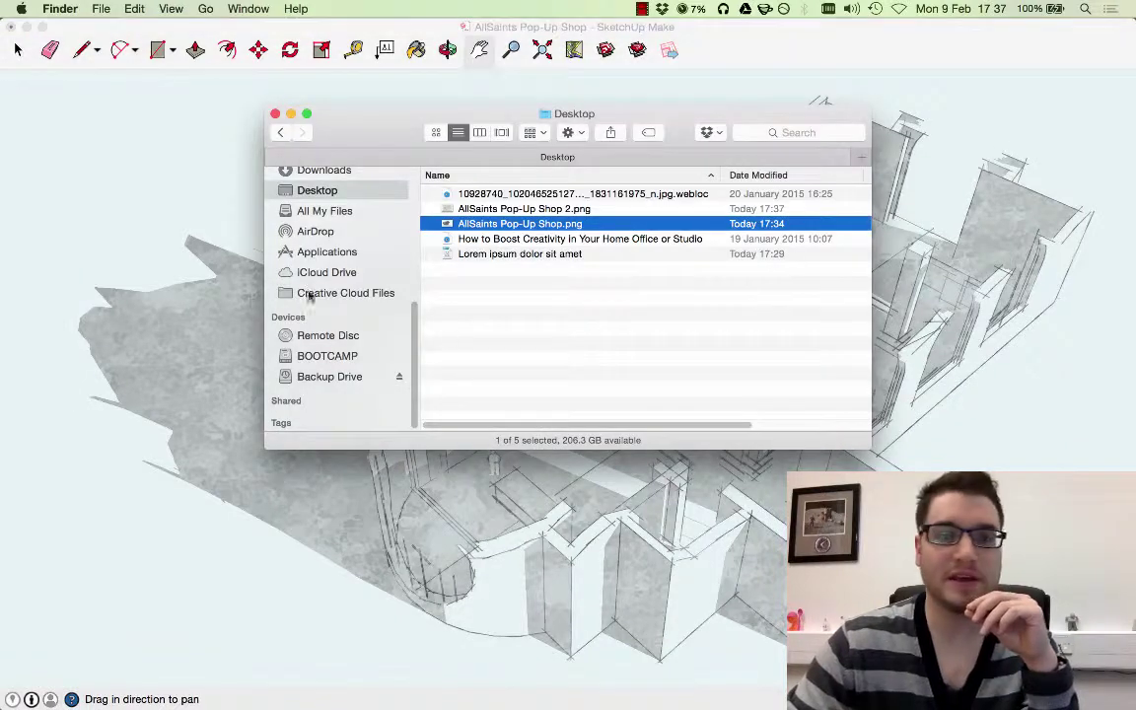
{"action": "double_click", "coordinate": [558, 215]}
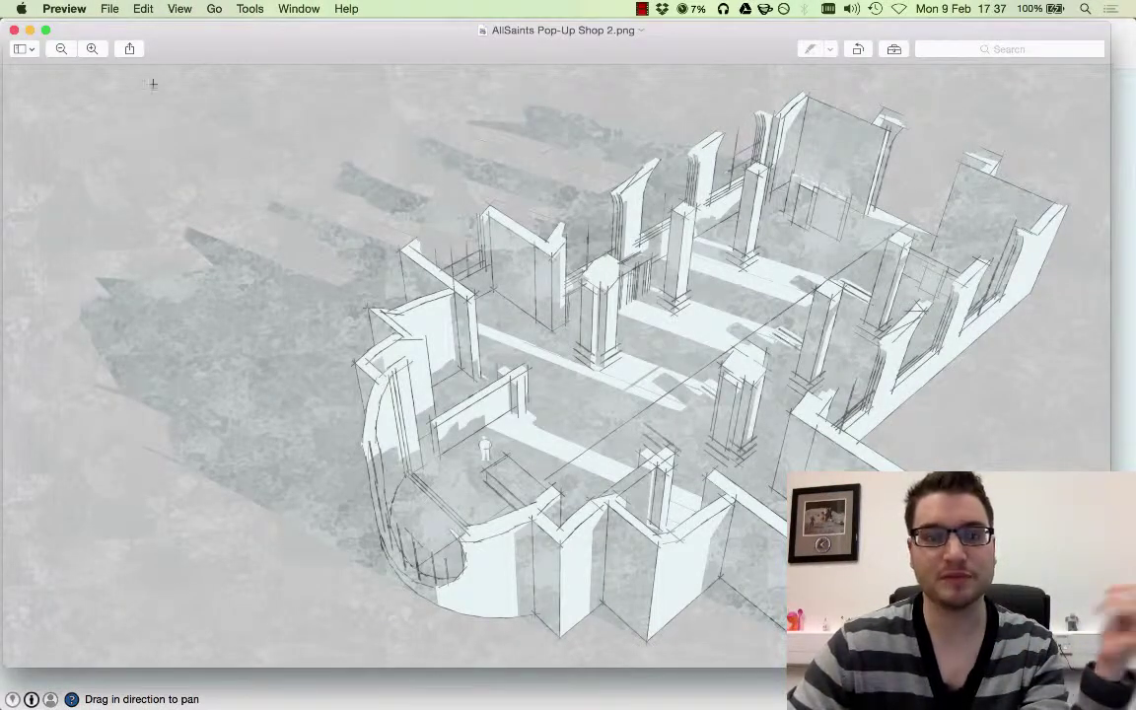
{"action": "left_click", "coordinate": [14, 30]}
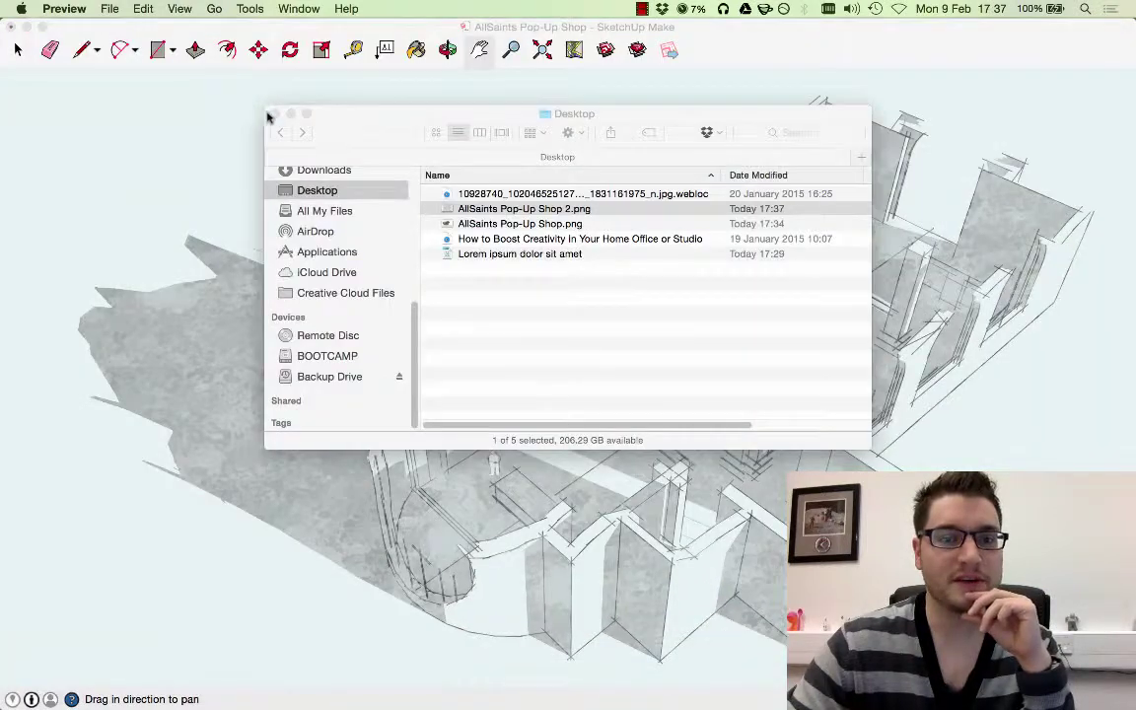
{"action": "left_click", "coordinate": [277, 113]}
{"action": "left_click", "coordinate": [325, 325]}
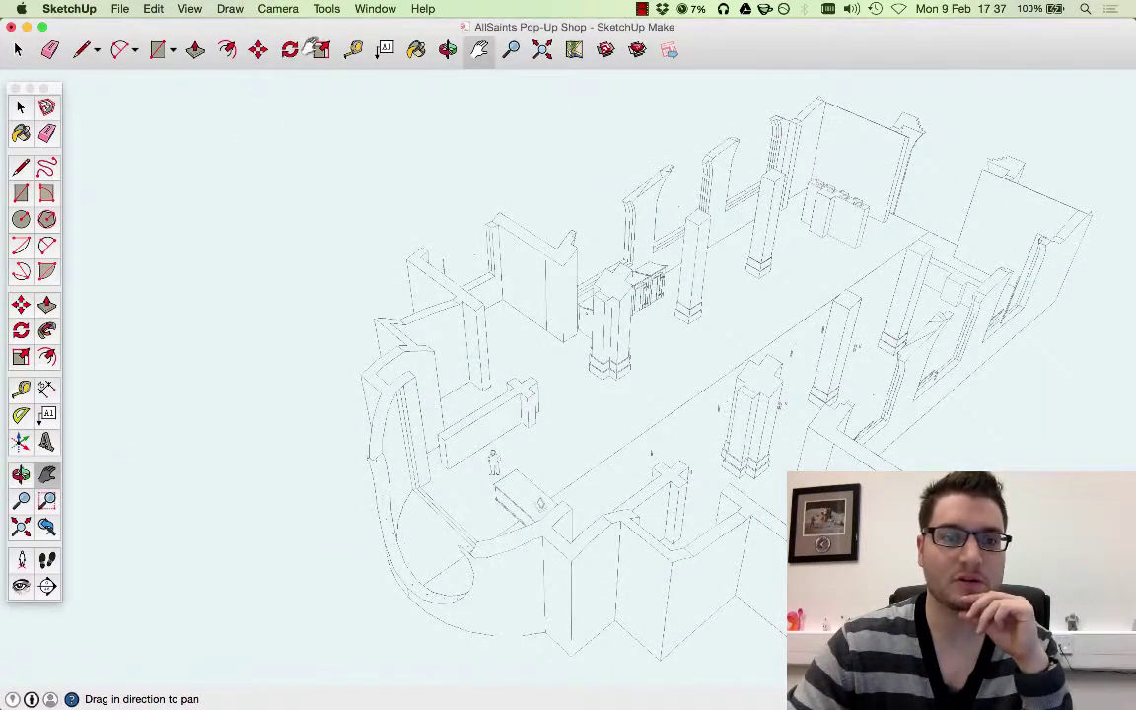
- Turn off the model's shadows and pan the shop view slightly left
{"action": "left_click", "coordinate": [332, 9]}
{"action": "mouse_move", "coordinate": [190, 9]}
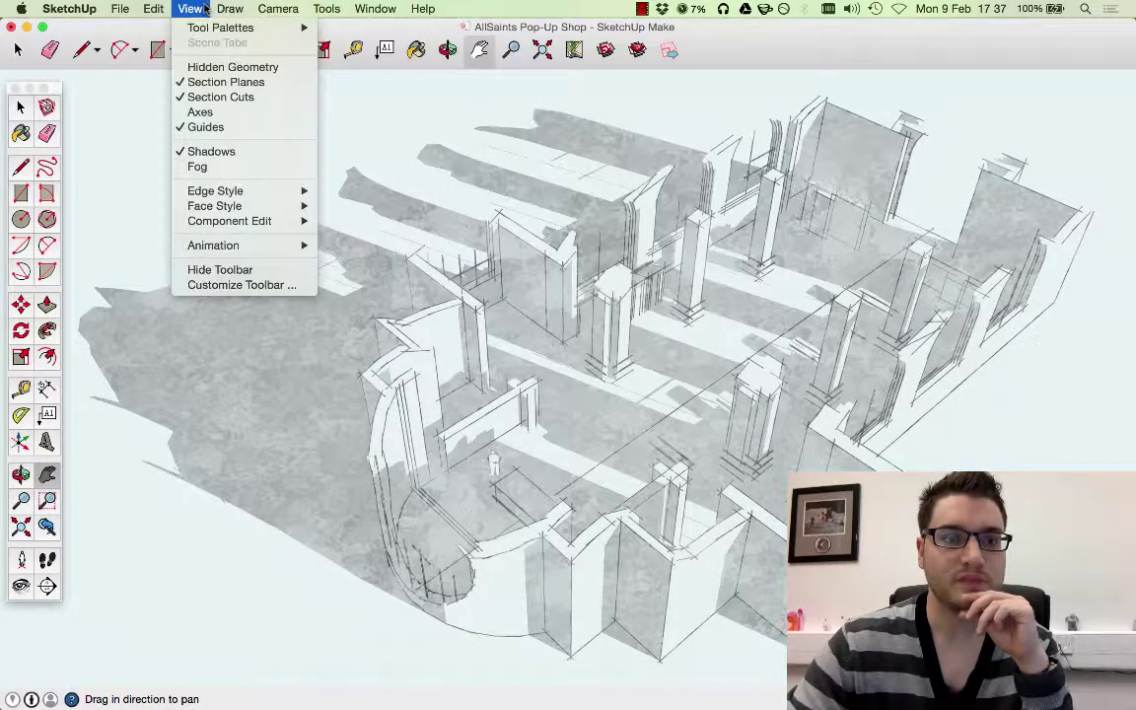
{"action": "left_click", "coordinate": [219, 153]}
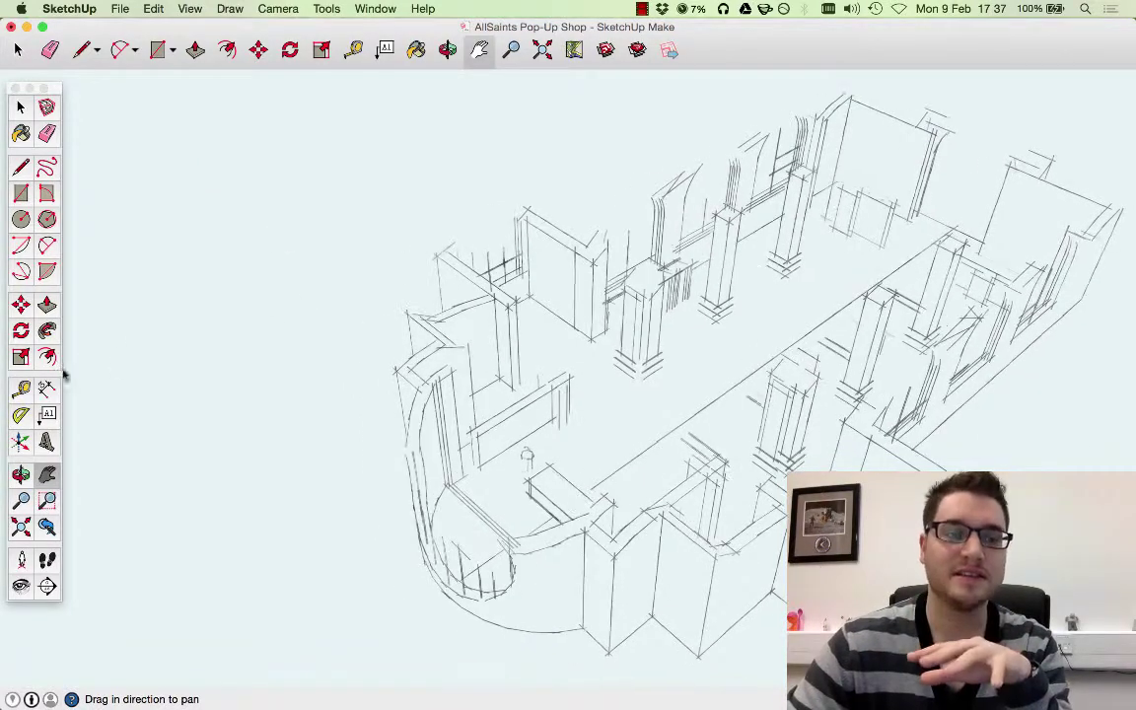
{"action": "left_click_drag", "start_coordinate": [355, 305], "coordinate": [326, 308]}
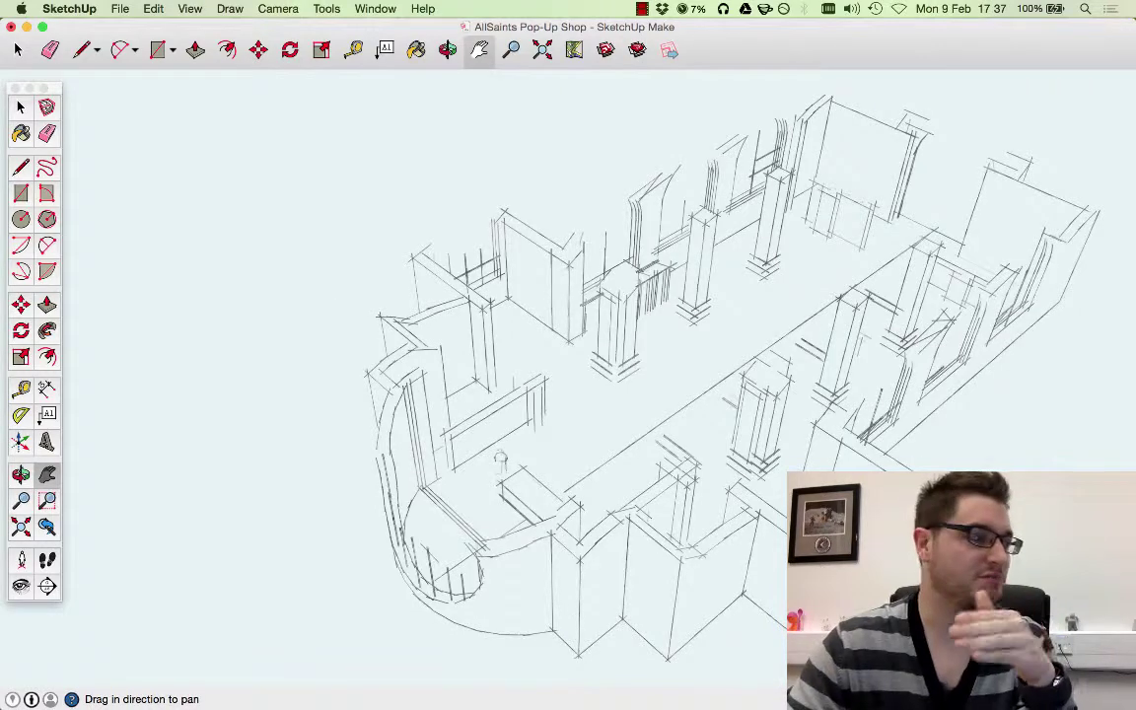
- Review AllSaints Pop-Up Shop 2.png in Preview, then minimize it and hide the Desktop folder
{"action": "left_click", "coordinate": [29, 295]}
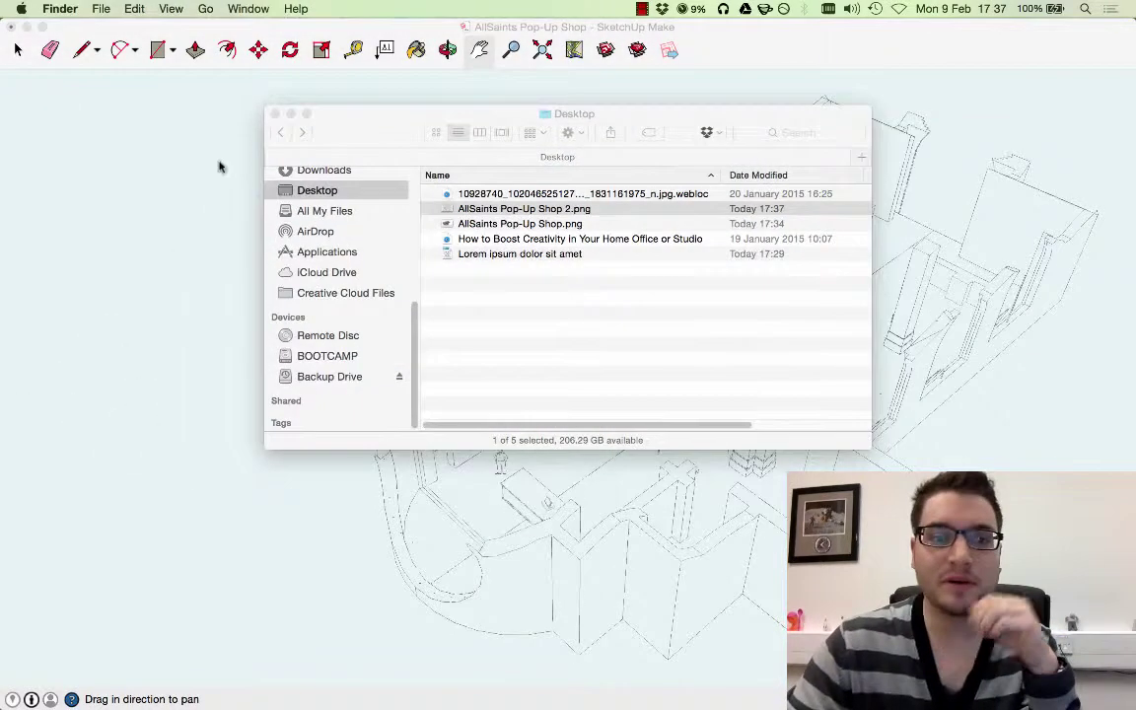
{"action": "double_click", "coordinate": [519, 210]}
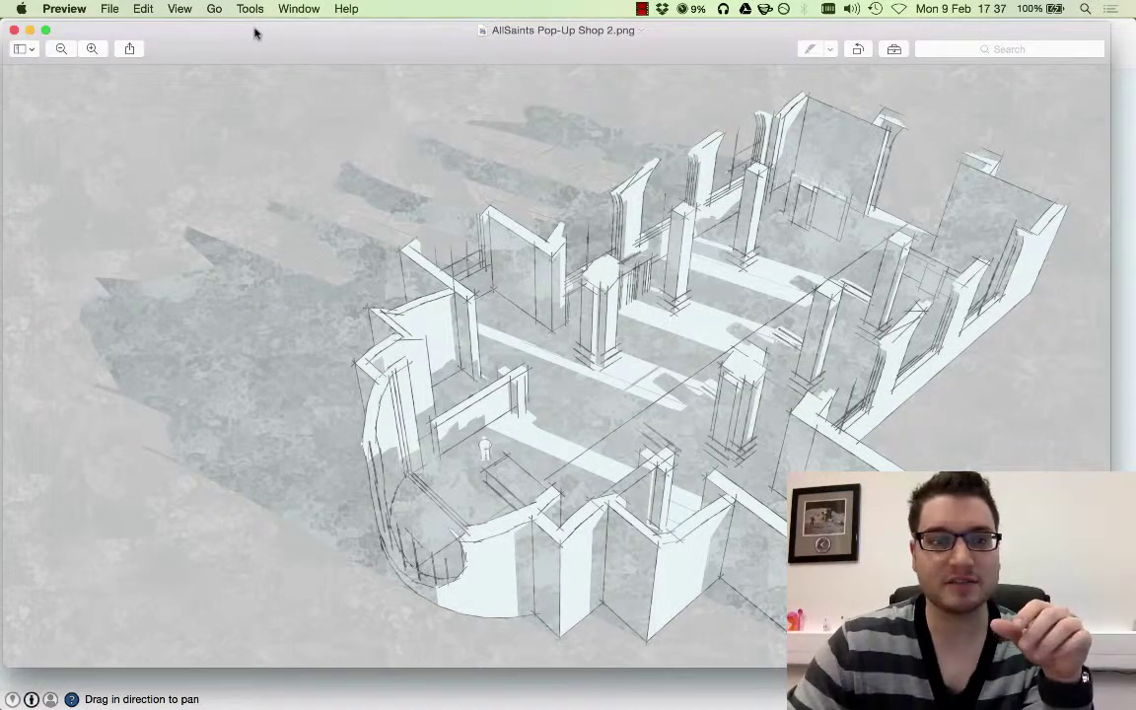
{"action": "left_click_drag", "start_coordinate": [255, 35], "coordinate": [308, 77]}
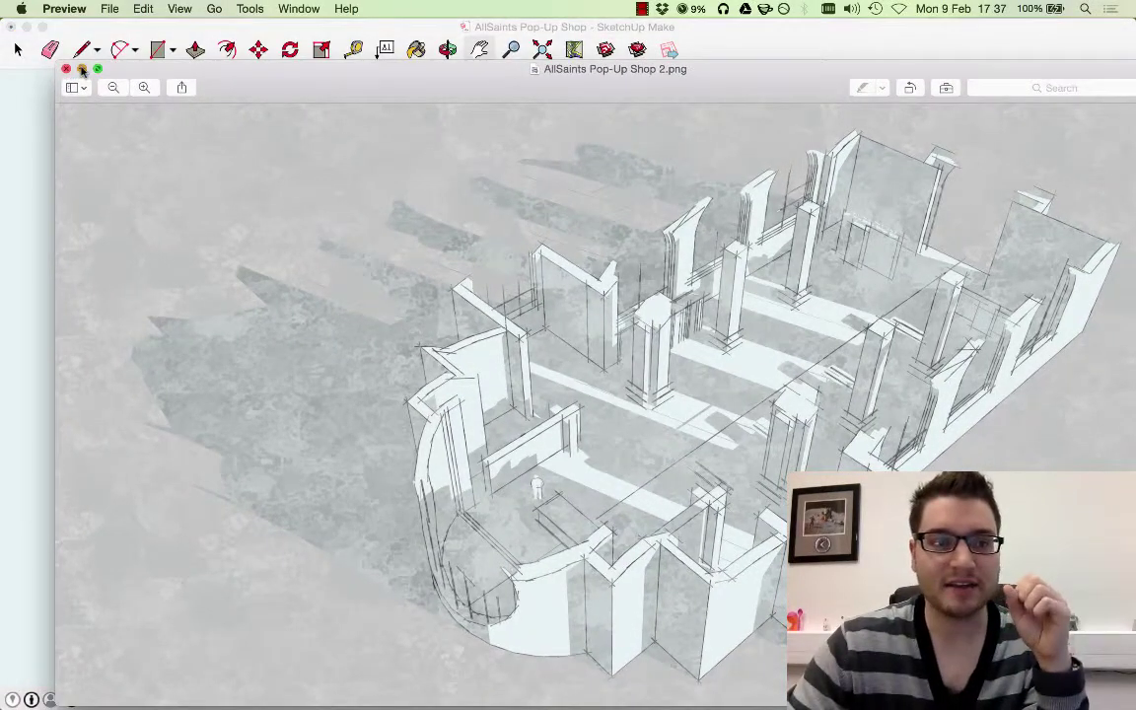
{"action": "left_click", "coordinate": [81, 69]}
{"action": "left_click", "coordinate": [291, 114]}
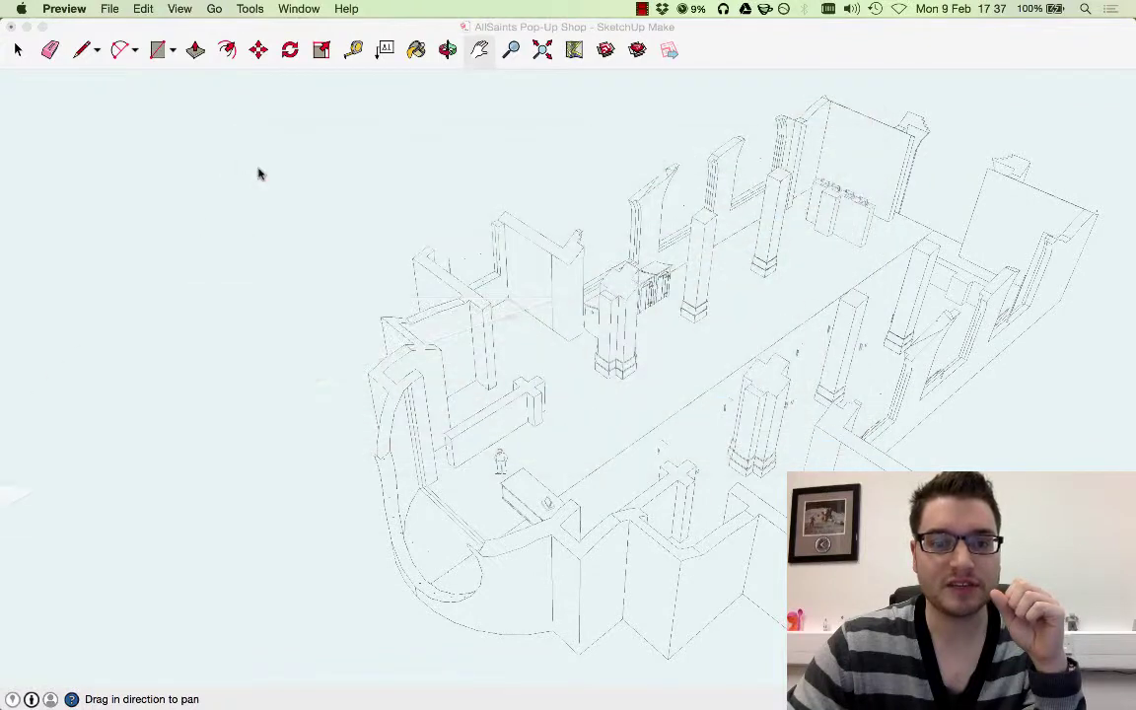
- Turn fog on for the shop model, then switch it back off
{"action": "left_click_drag", "start_coordinate": [344, 181], "coordinate": [315, 172]}
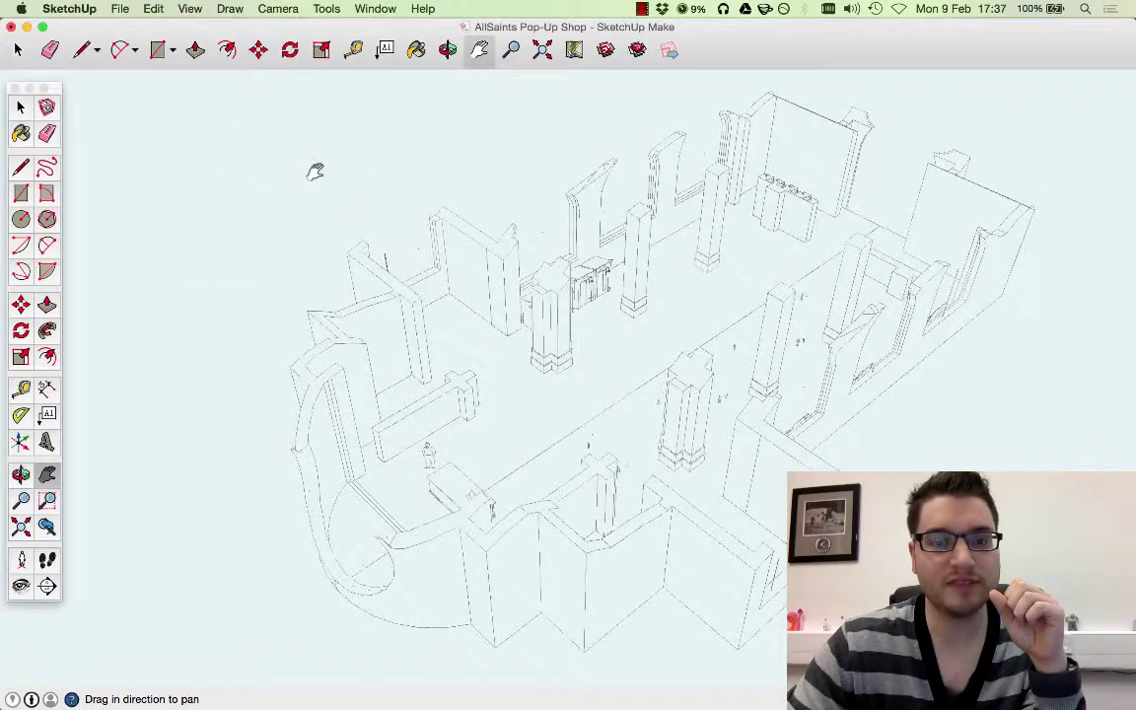
{"action": "left_click", "coordinate": [189, 8]}
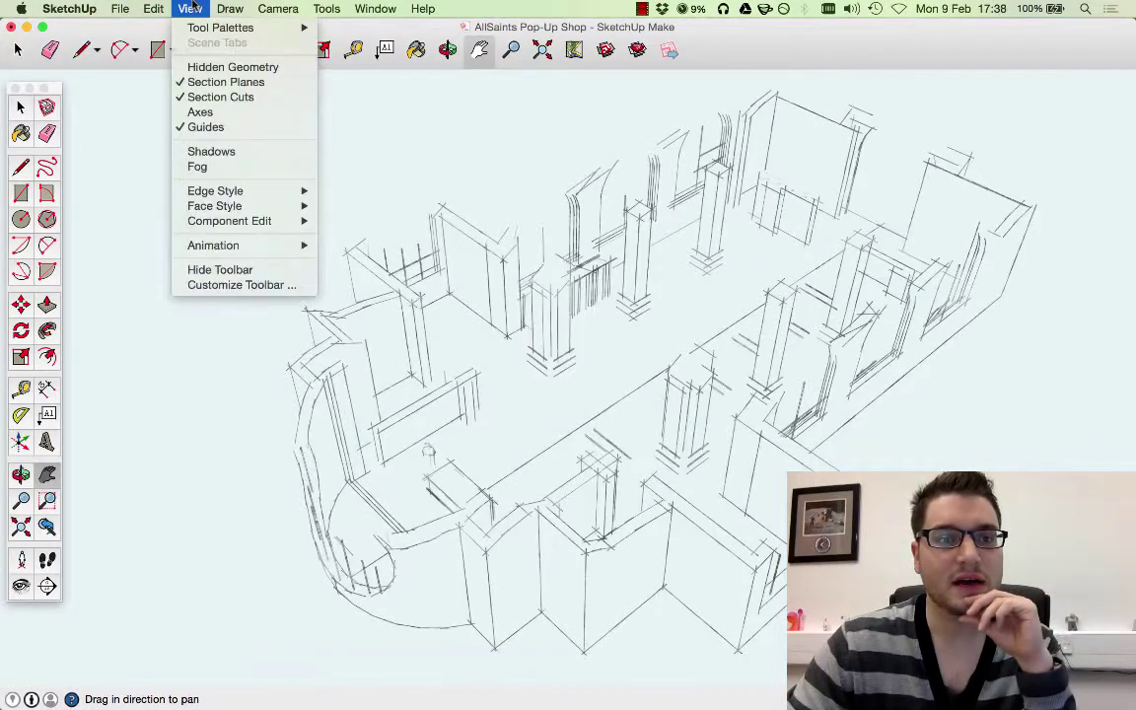
{"action": "left_click", "coordinate": [245, 175]}
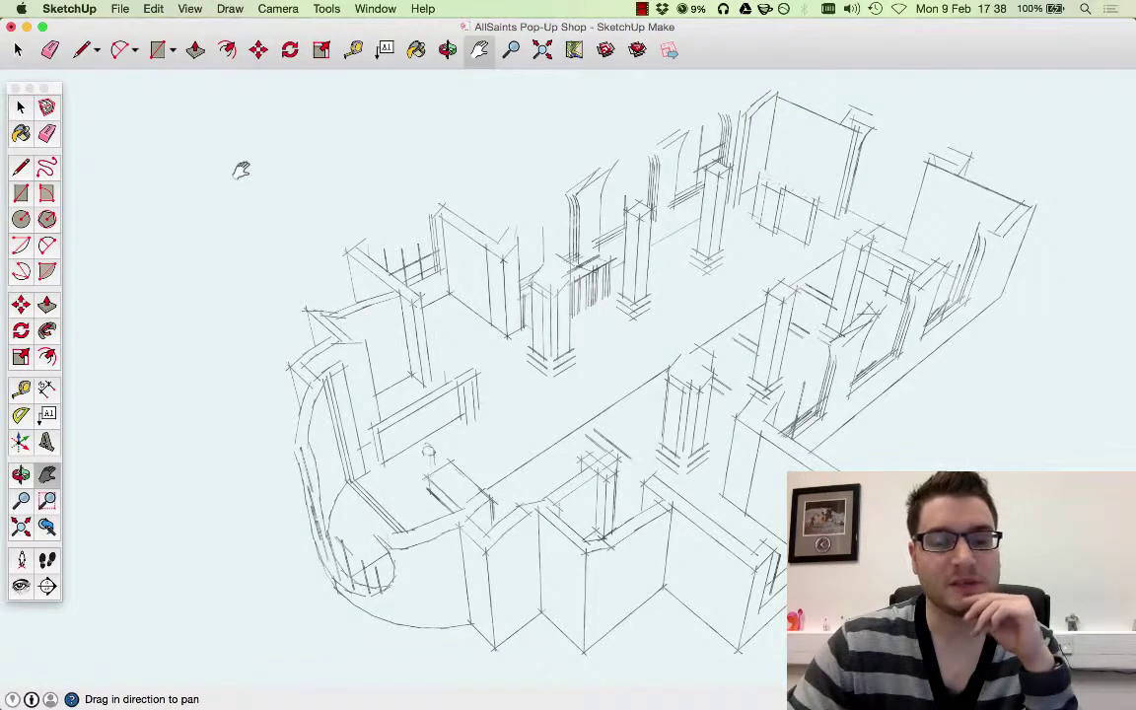
{"action": "left_click", "coordinate": [203, 9]}
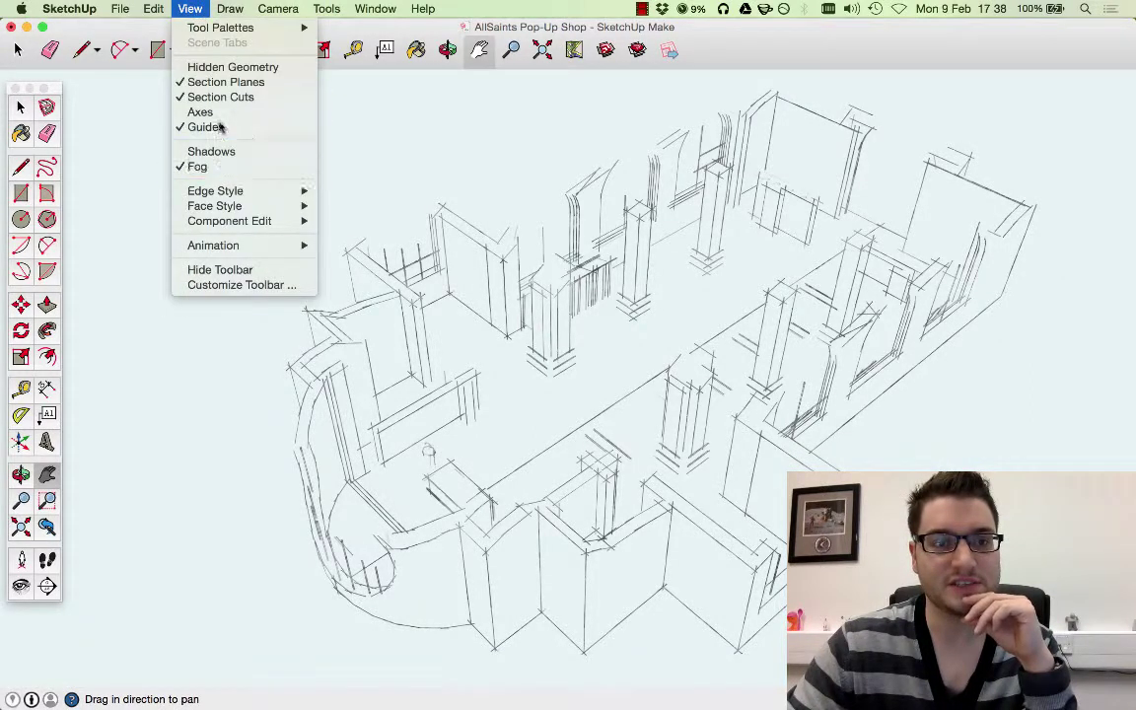
{"action": "left_click", "coordinate": [197, 165]}
- Set the edge style to Depth Cue
{"action": "left_click", "coordinate": [183, 8]}
{"action": "mouse_move", "coordinate": [220, 192]}
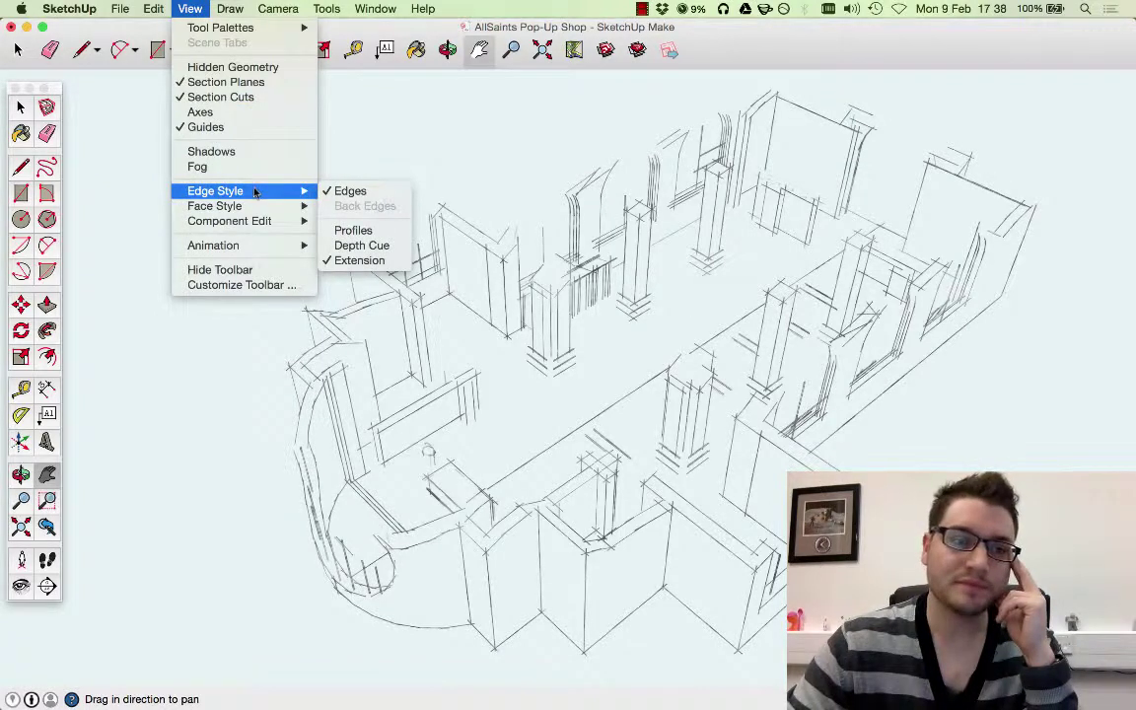
{"action": "left_click", "coordinate": [394, 245]}
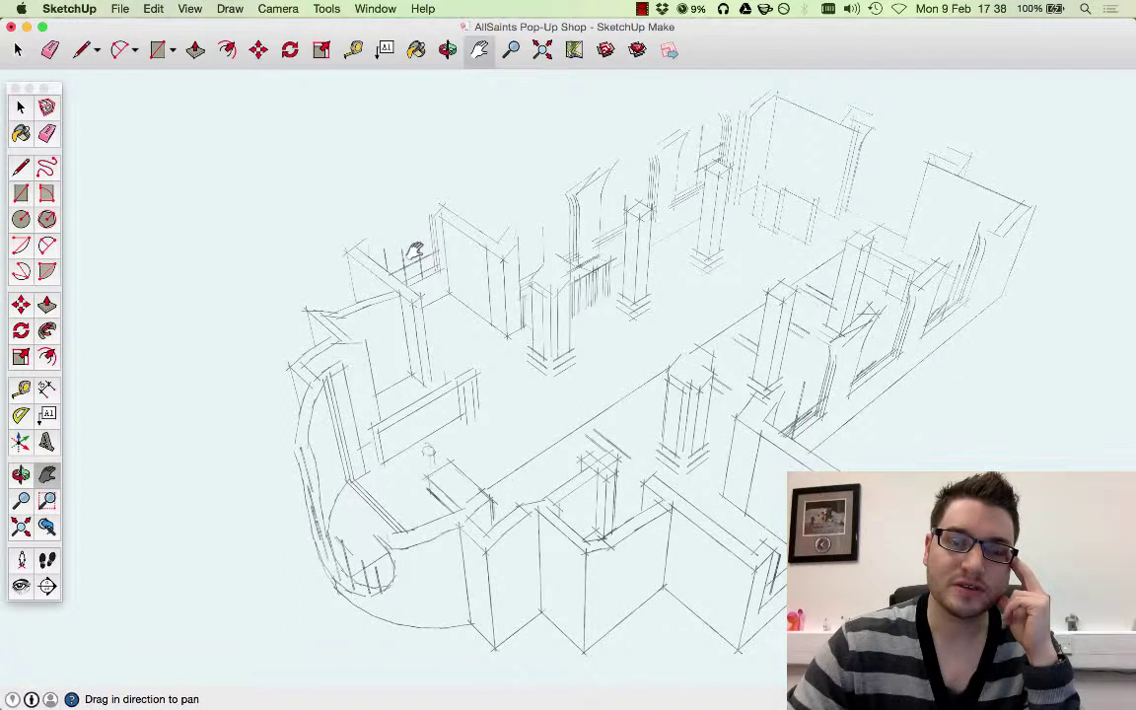
- Cycle the face style through Wireframe and Hidden Line to Shaded
{"action": "left_click", "coordinate": [234, 8]}
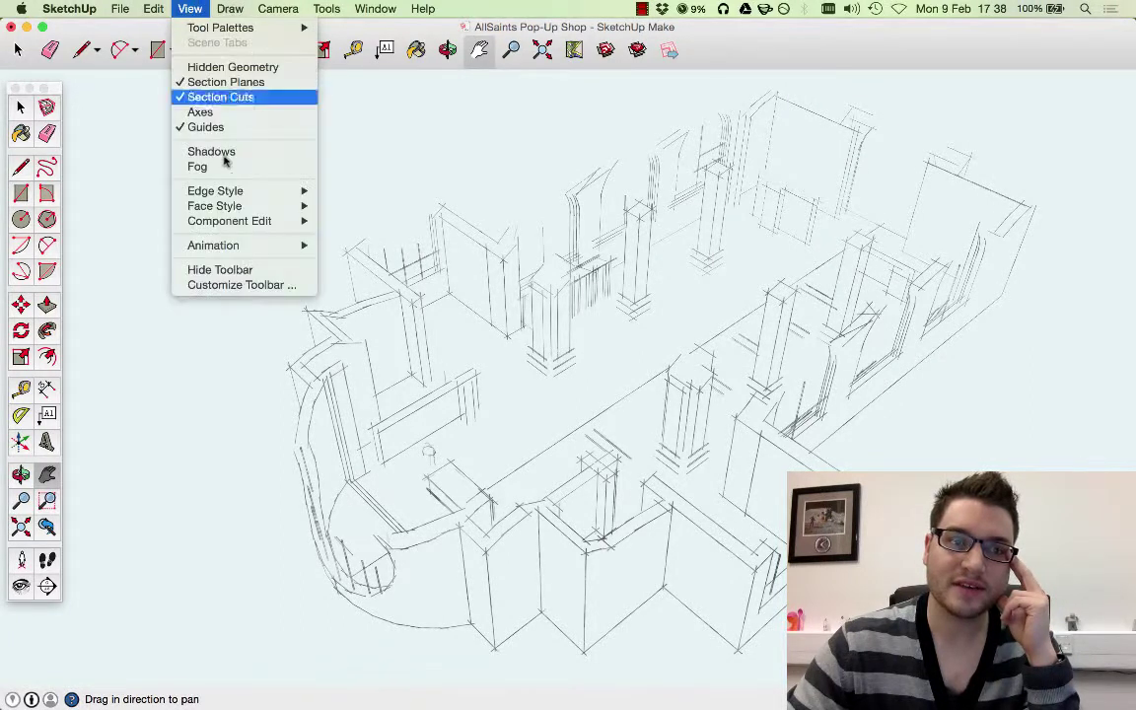
{"action": "mouse_move", "coordinate": [248, 203]}
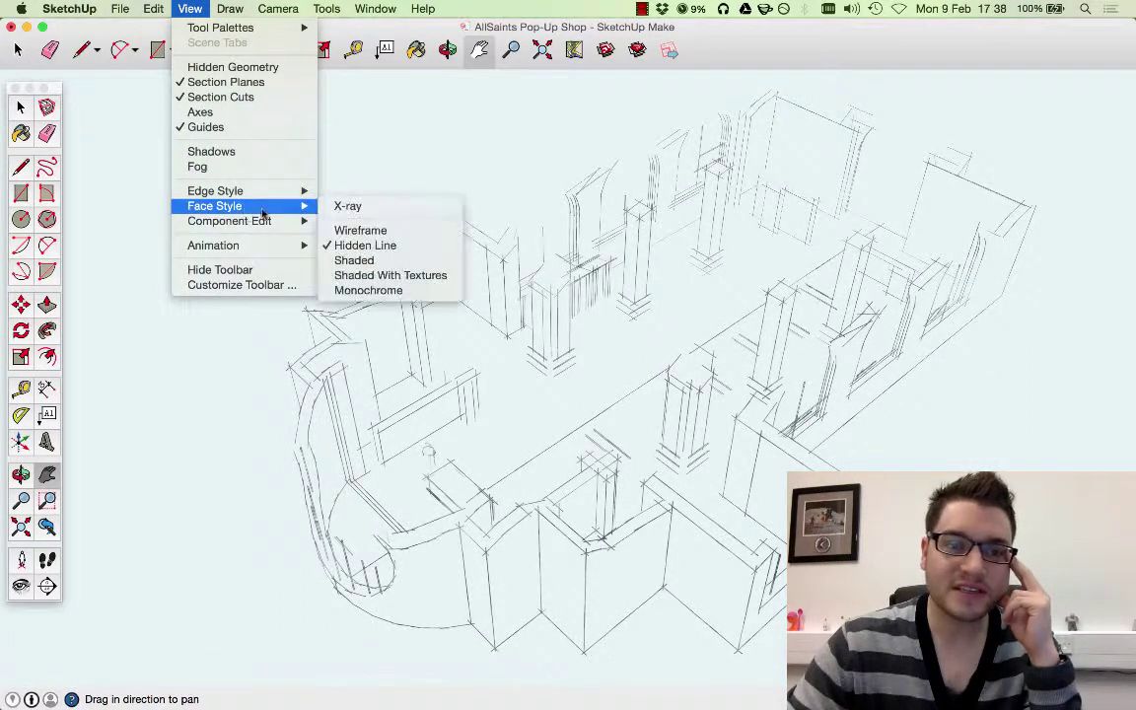
{"action": "left_click", "coordinate": [381, 231]}
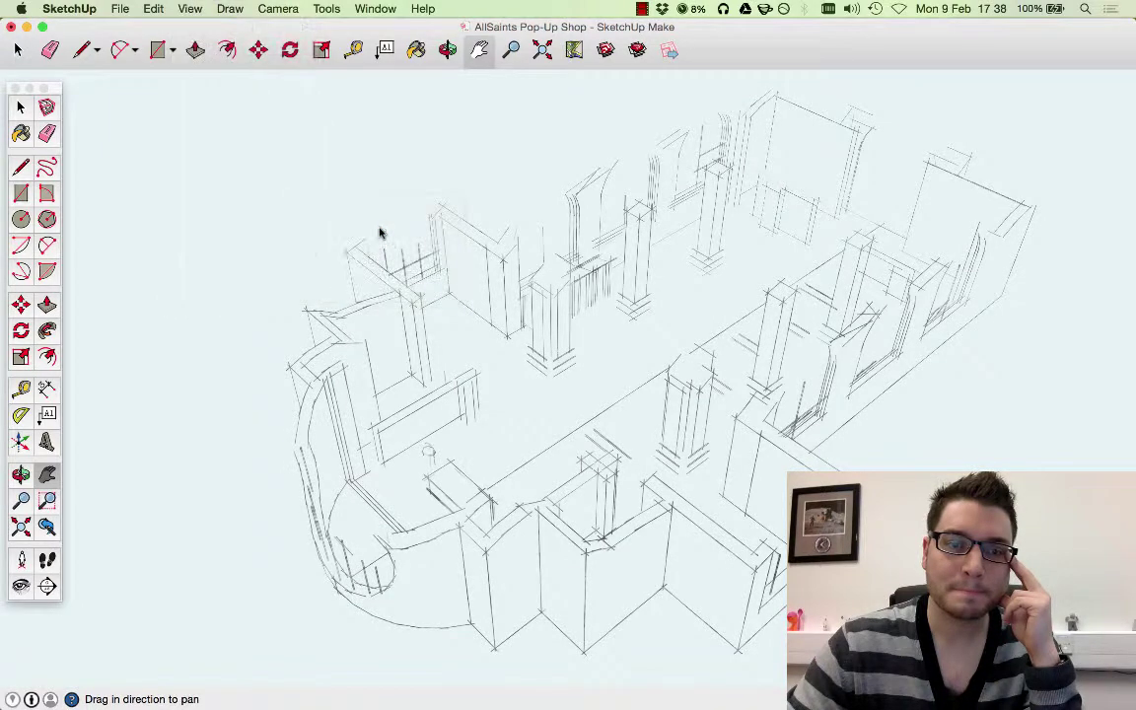
{"action": "left_click", "coordinate": [222, 8]}
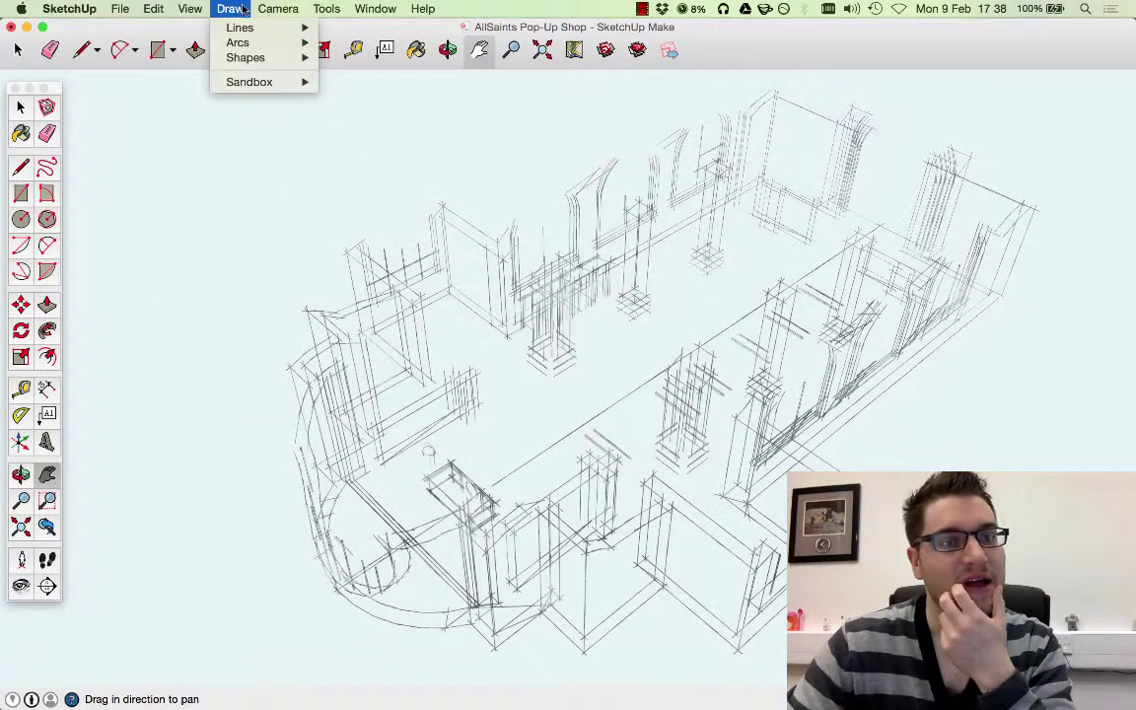
{"action": "mouse_move", "coordinate": [254, 206]}
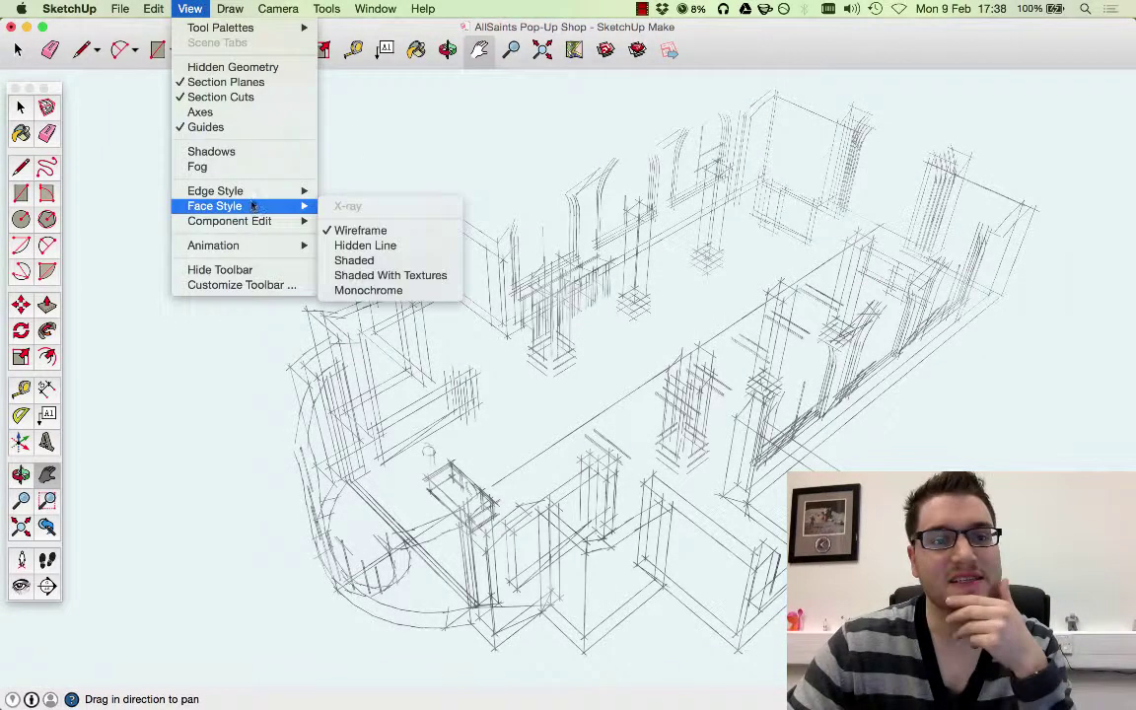
{"action": "left_click", "coordinate": [346, 248]}
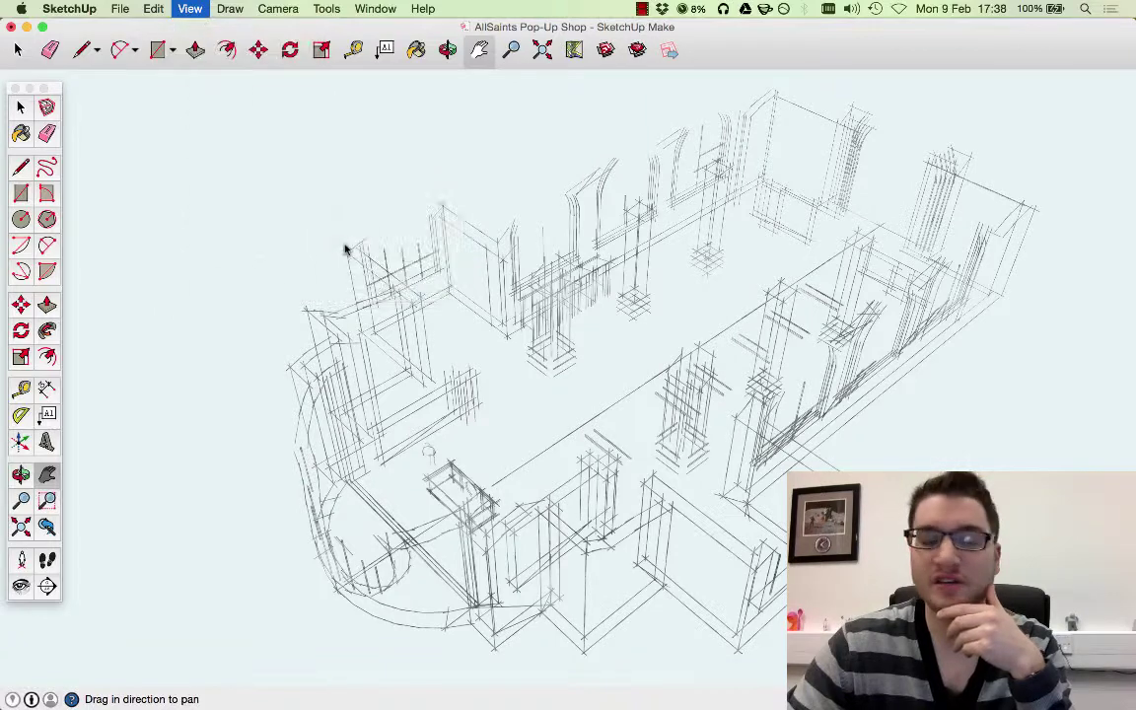
{"action": "left_click", "coordinate": [190, 7]}
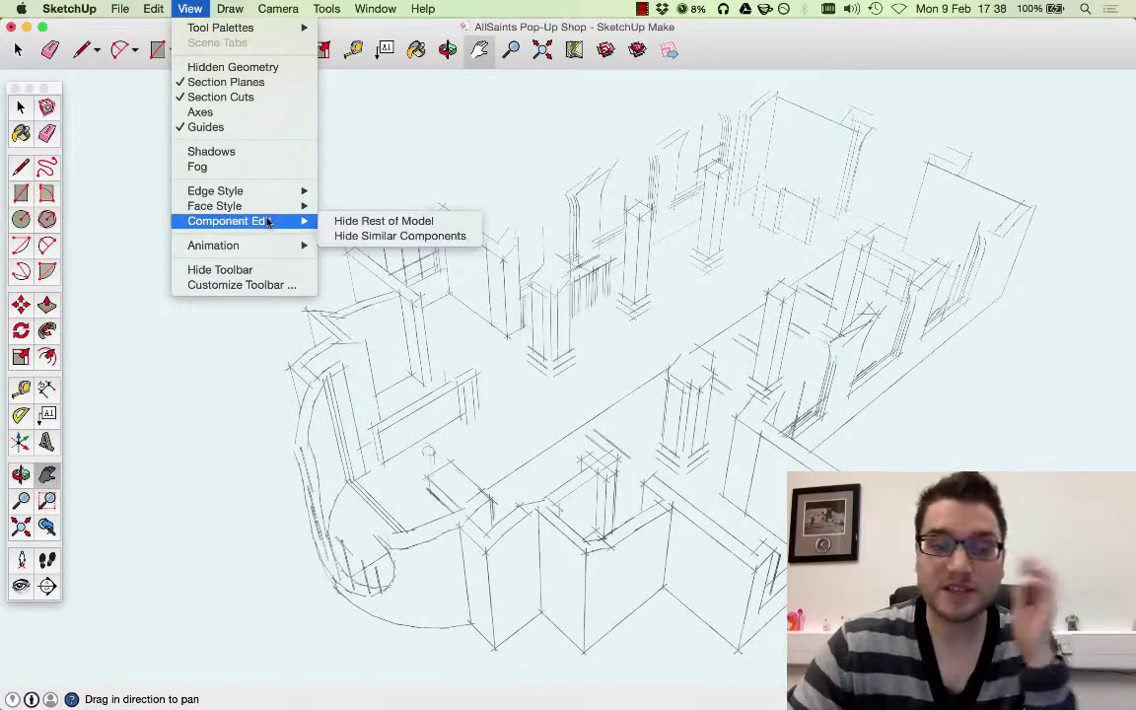
{"action": "mouse_move", "coordinate": [267, 207]}
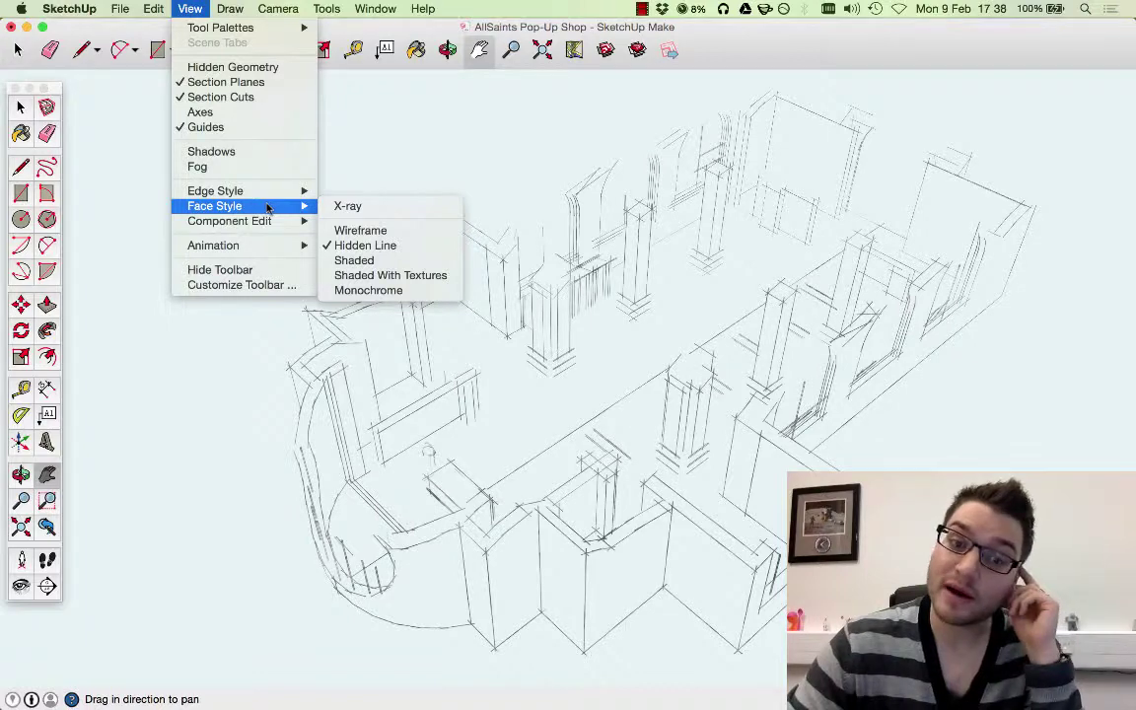
{"action": "left_click", "coordinate": [376, 261]}
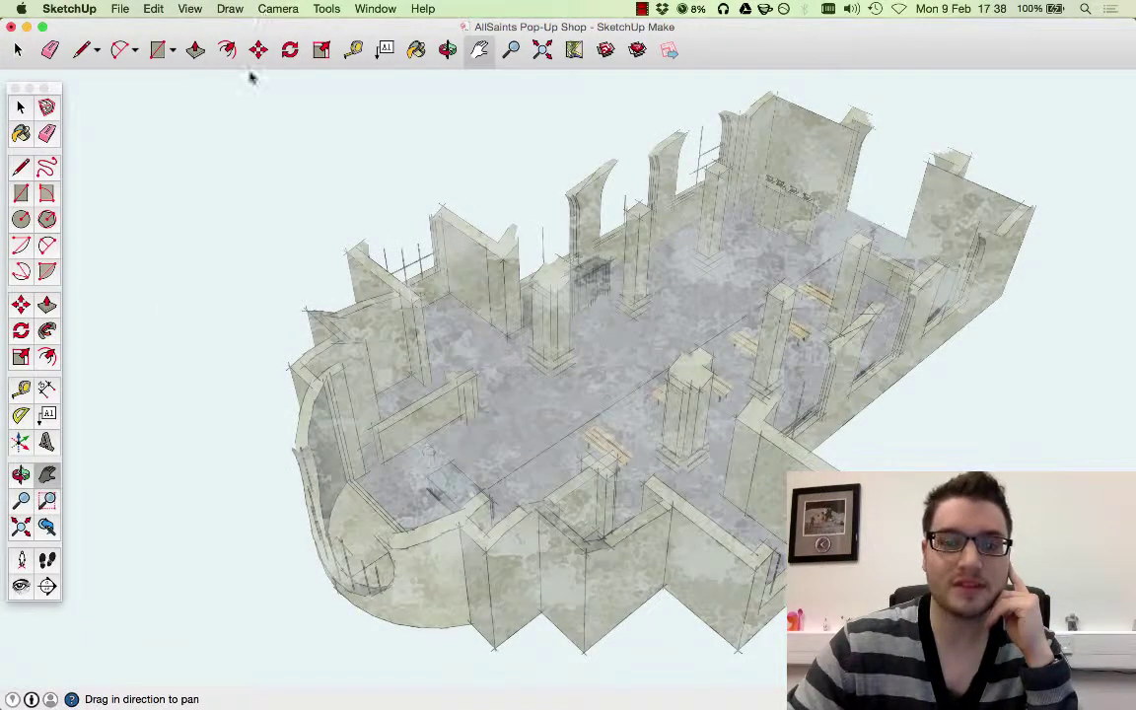
- Try Shaded With Textures, then settle on the plain Shaded face style
{"action": "left_click", "coordinate": [189, 9]}
{"action": "mouse_move", "coordinate": [304, 193]}
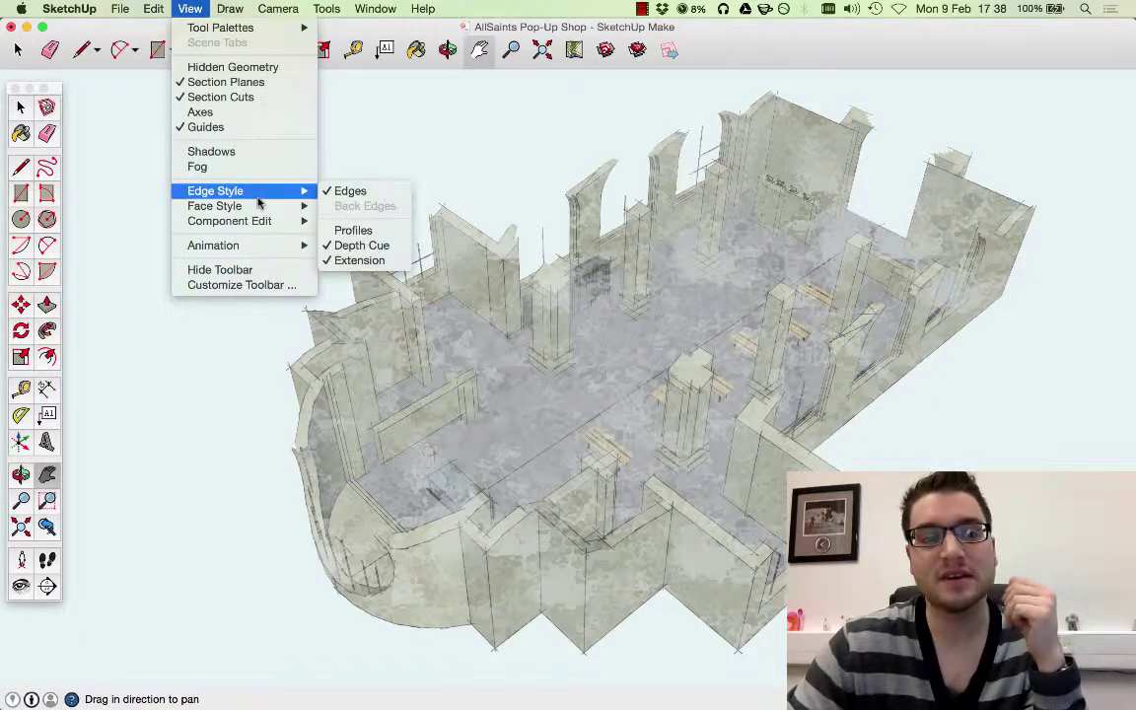
{"action": "mouse_move", "coordinate": [227, 206]}
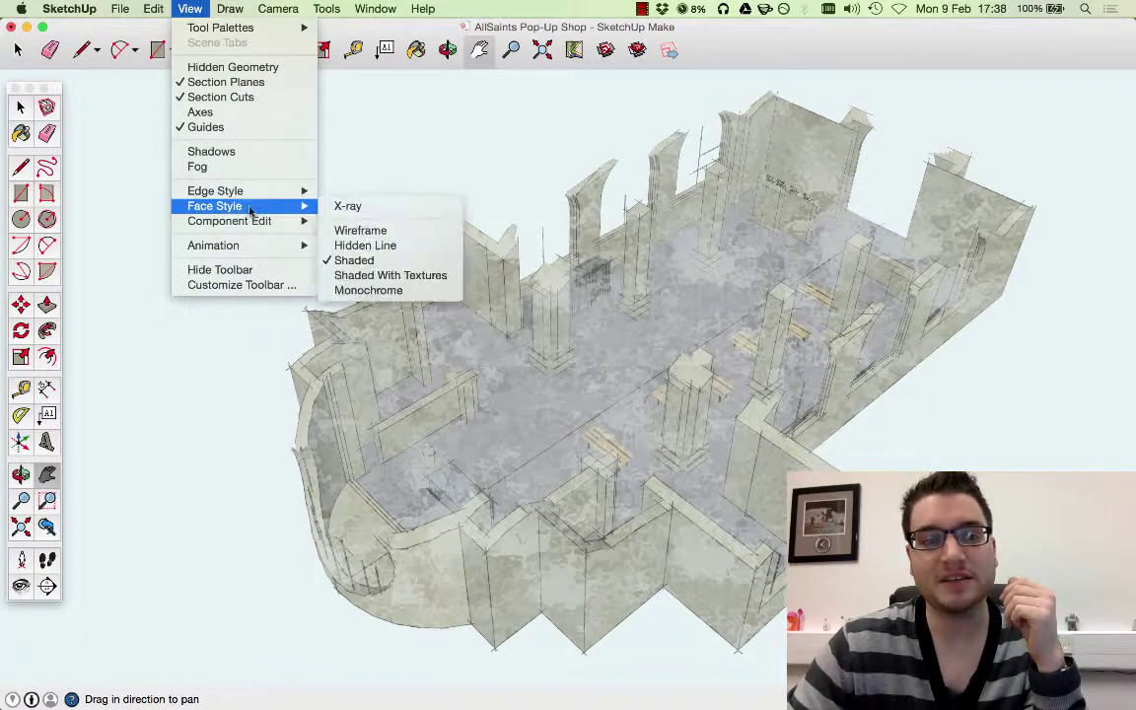
{"action": "left_click", "coordinate": [365, 272]}
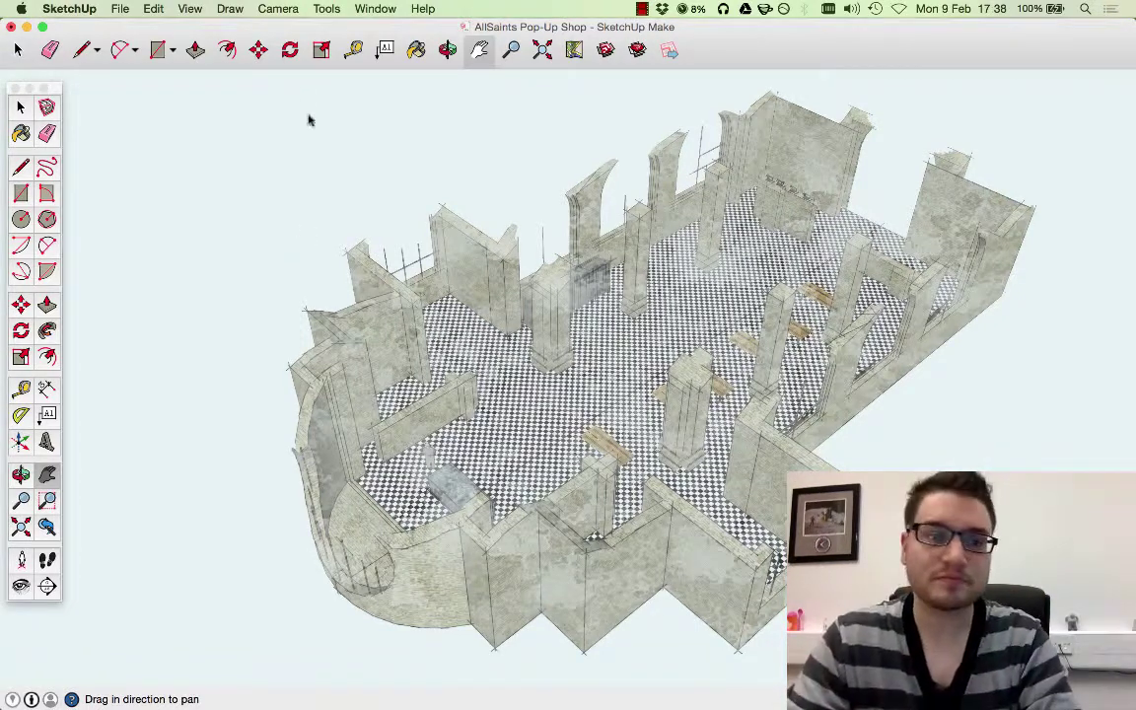
{"action": "left_click", "coordinate": [189, 8]}
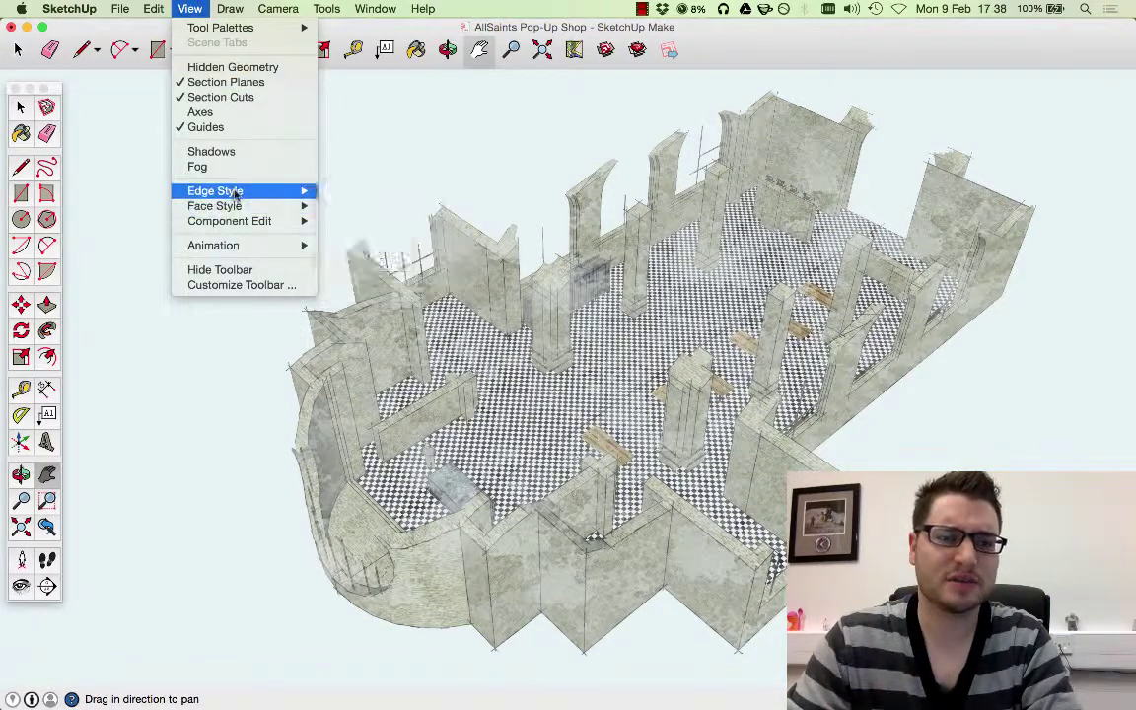
{"action": "mouse_move", "coordinate": [290, 206]}
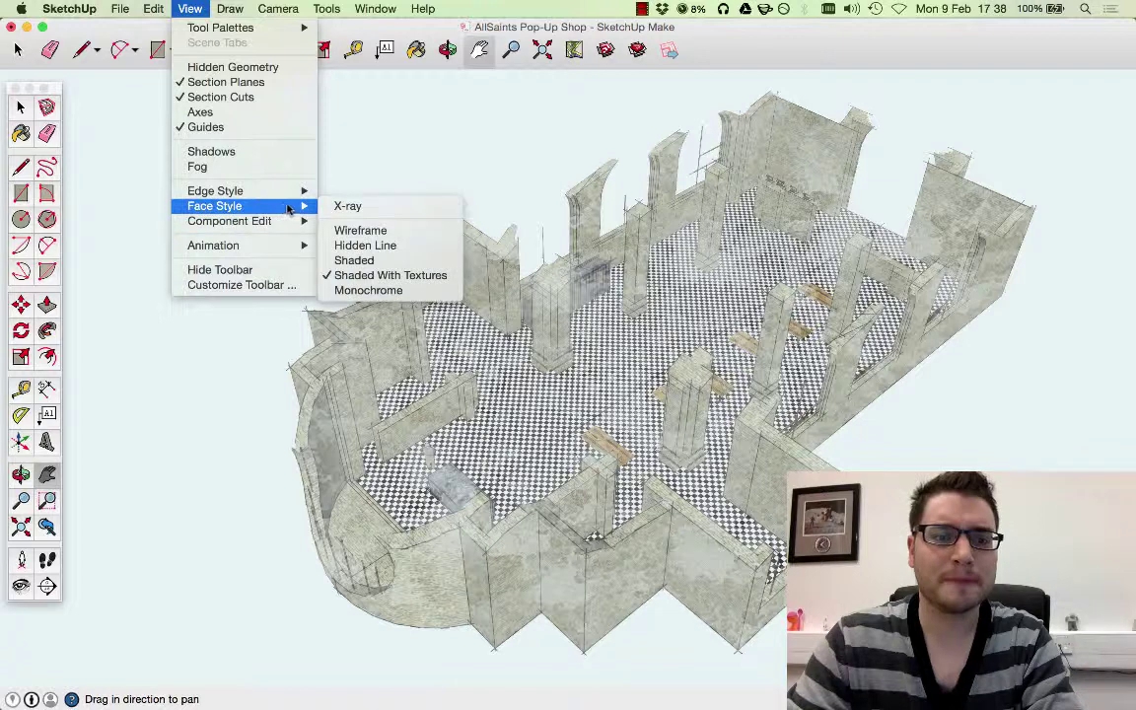
{"action": "left_click", "coordinate": [351, 261]}
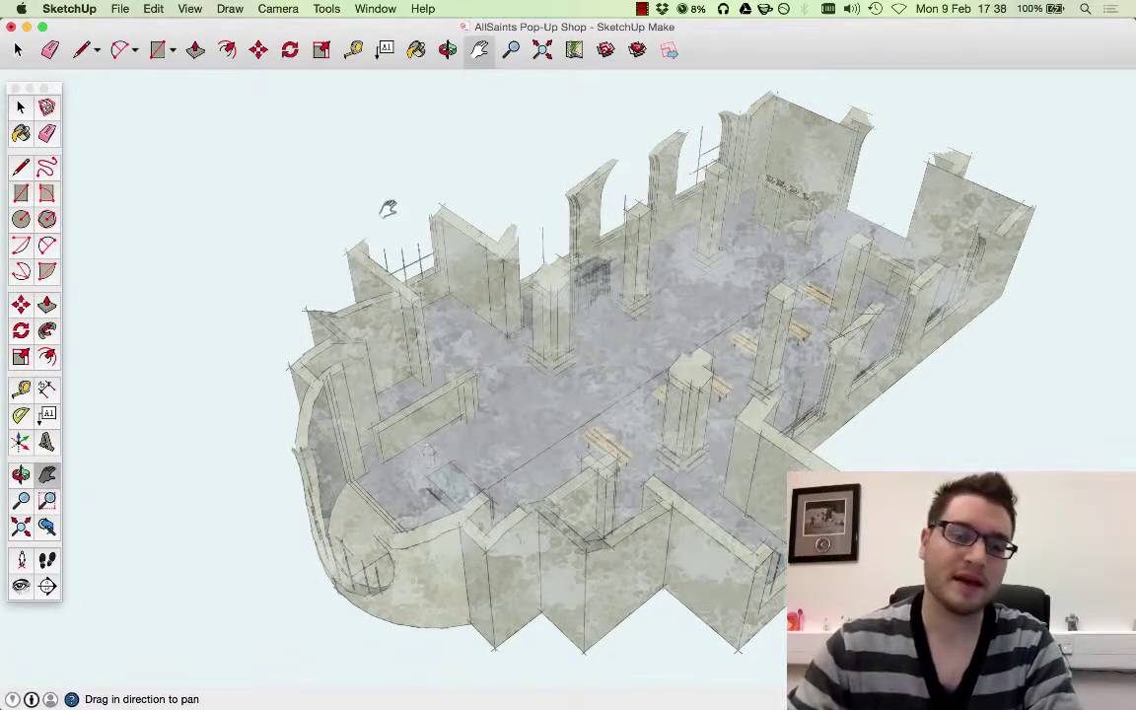
- Turn on shadows, then switch the face style to Wireframe and back to textured
{"action": "left_click", "coordinate": [202, 9]}
{"action": "left_click", "coordinate": [212, 153]}
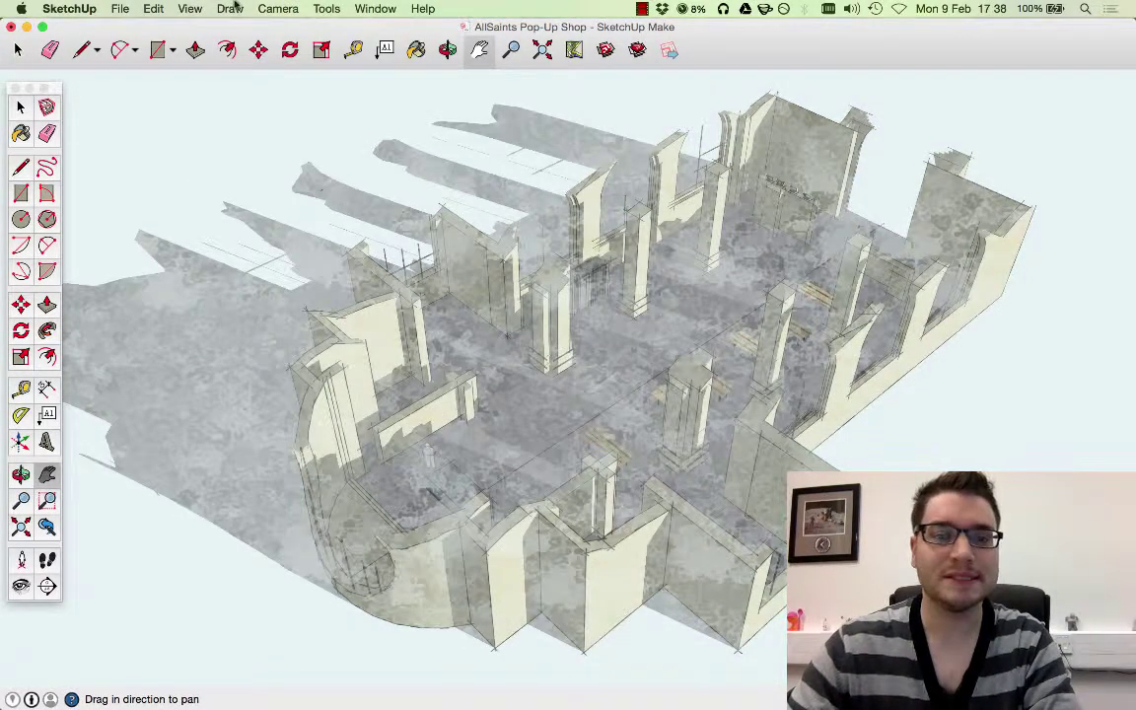
{"action": "left_click", "coordinate": [208, 9]}
{"action": "mouse_move", "coordinate": [225, 207]}
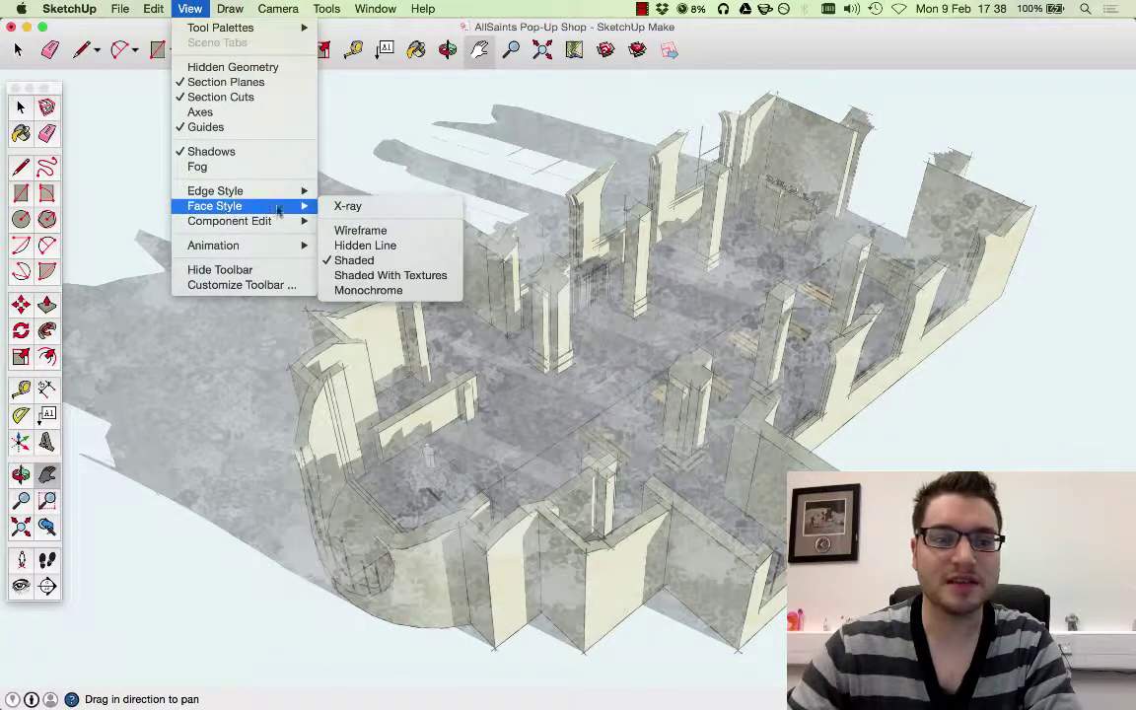
{"action": "left_click", "coordinate": [357, 229]}
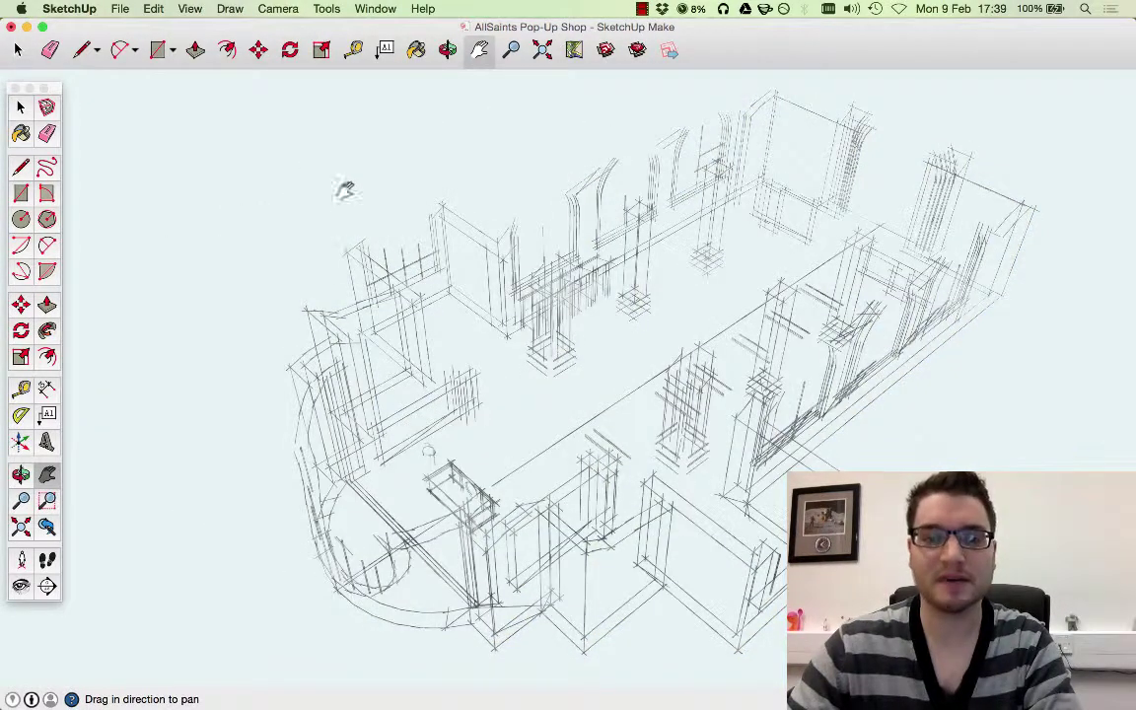
{"action": "left_click", "coordinate": [207, 9]}
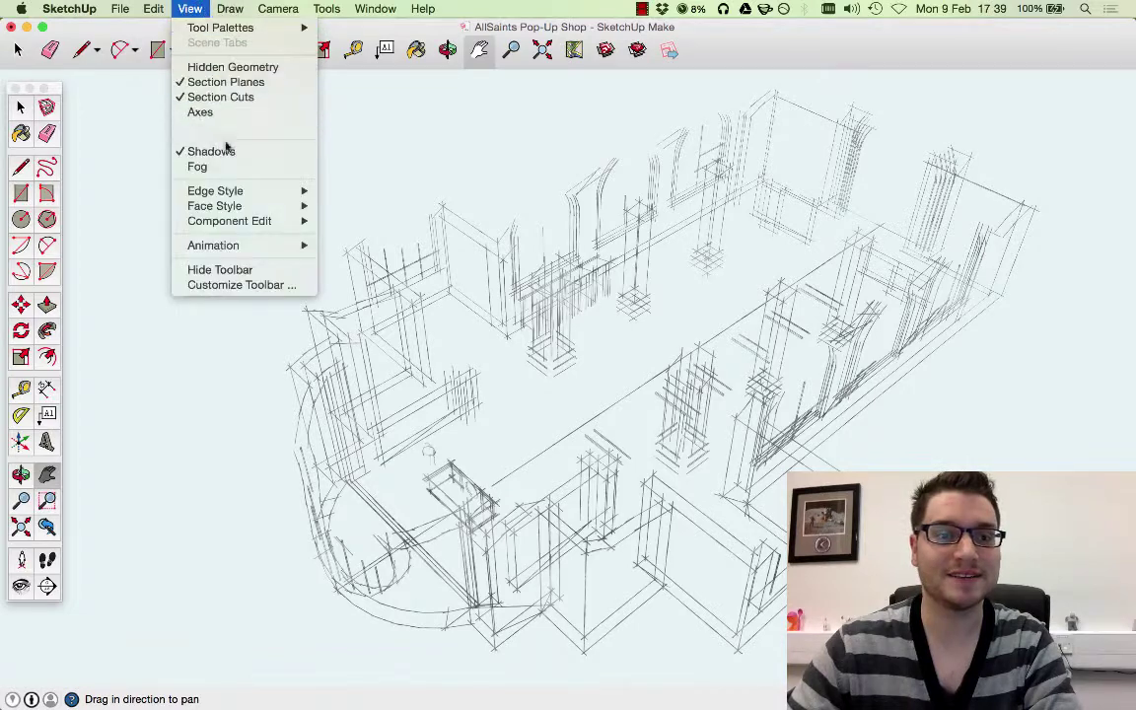
{"action": "mouse_move", "coordinate": [233, 196]}
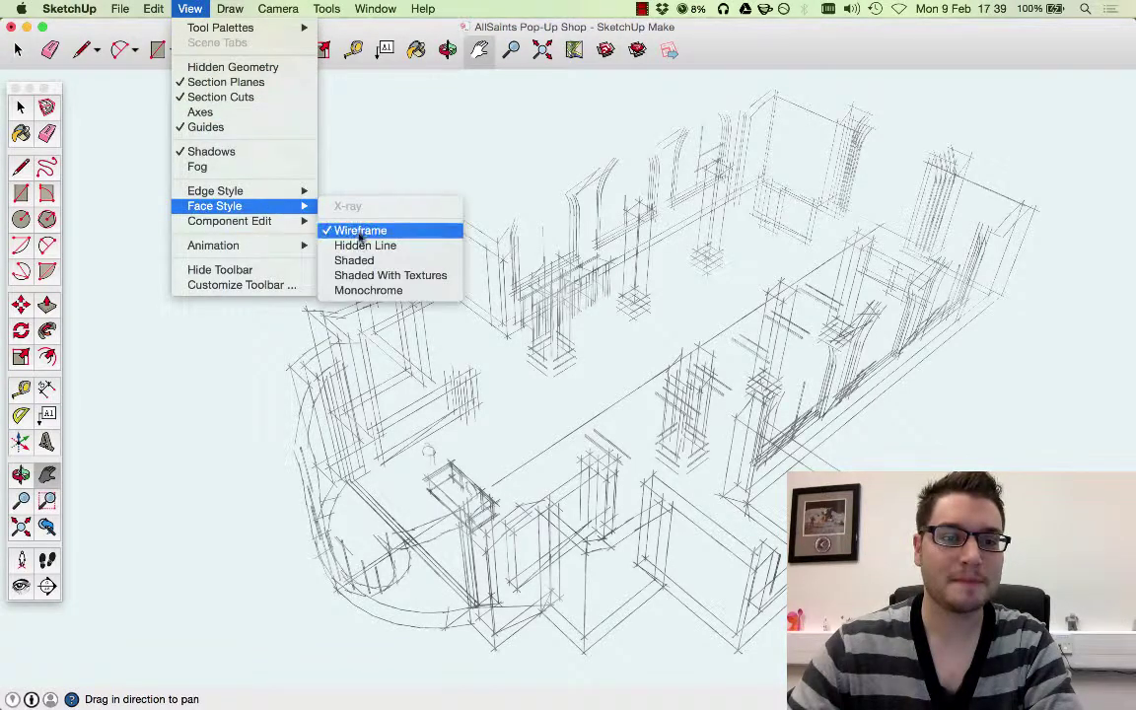
{"action": "left_click", "coordinate": [355, 245]}
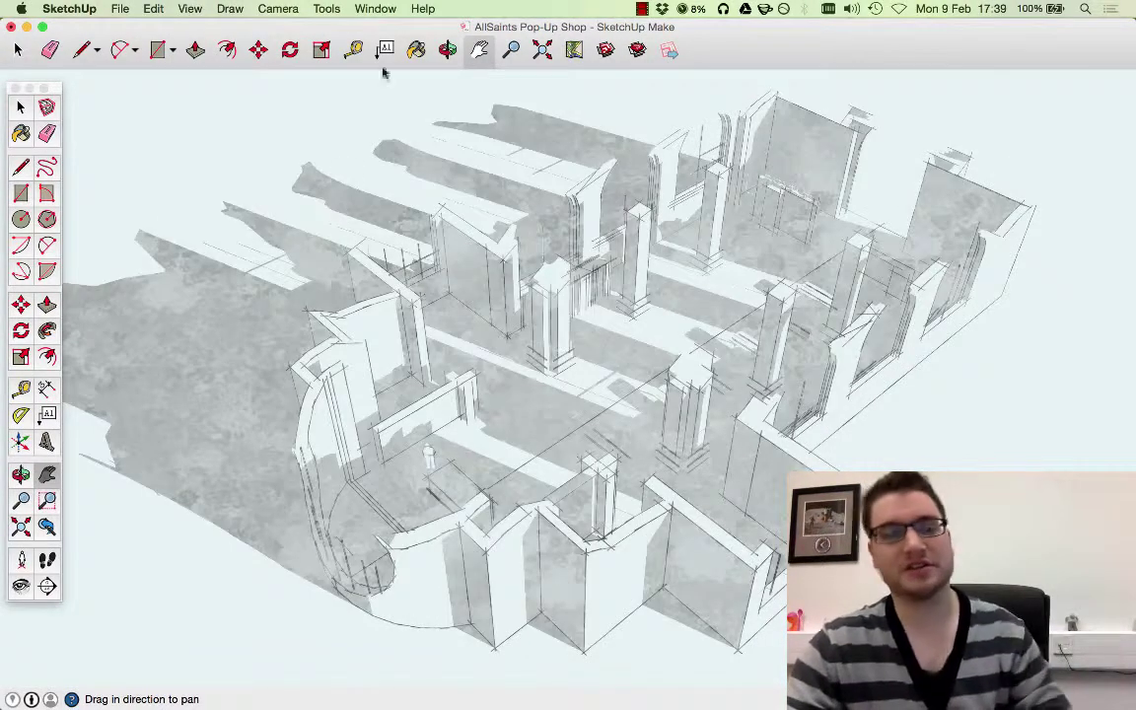
- Briefly view the Scenes window, then bring up the File menu
{"action": "left_click", "coordinate": [420, 8]}
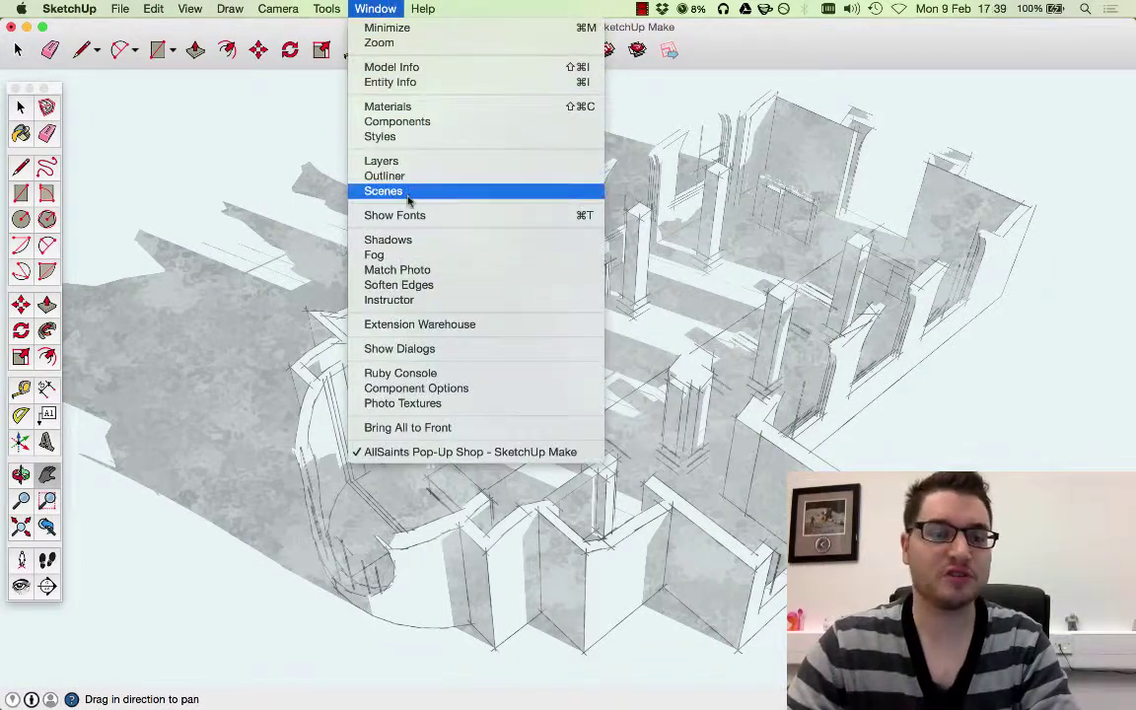
{"action": "left_click", "coordinate": [274, 134]}
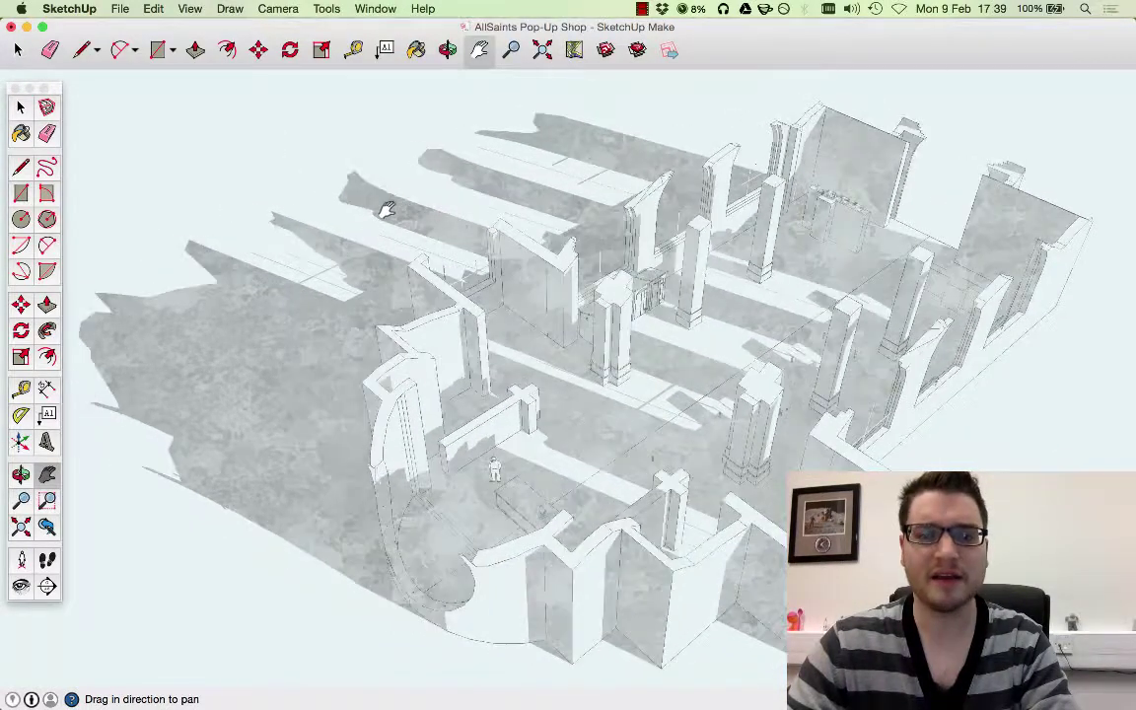
{"action": "left_click", "coordinate": [121, 8]}
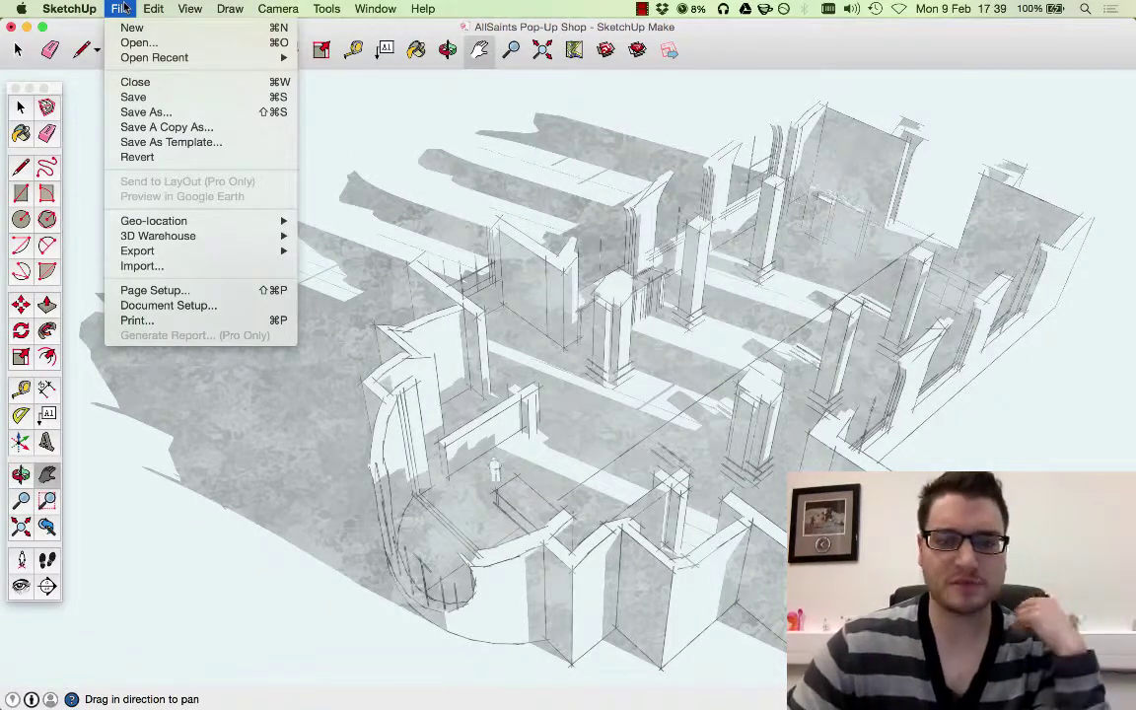
- Start a Save As and a 3D Model export, cancelling both
{"action": "left_click", "coordinate": [182, 113]}
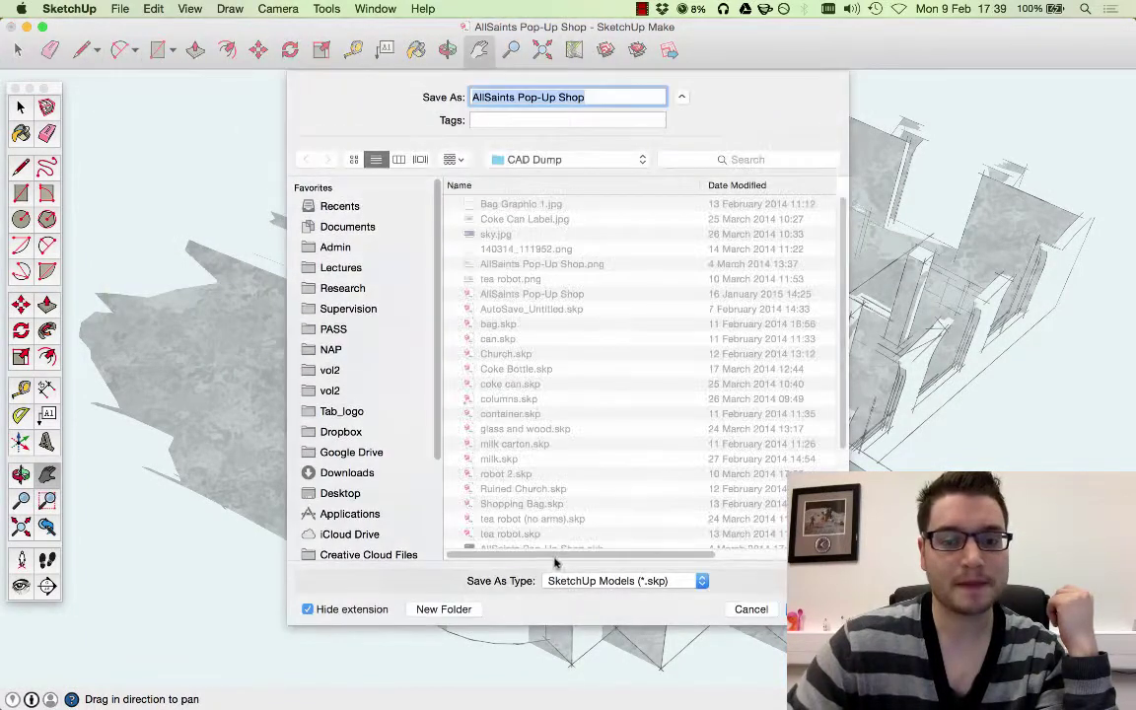
{"action": "left_click", "coordinate": [751, 609]}
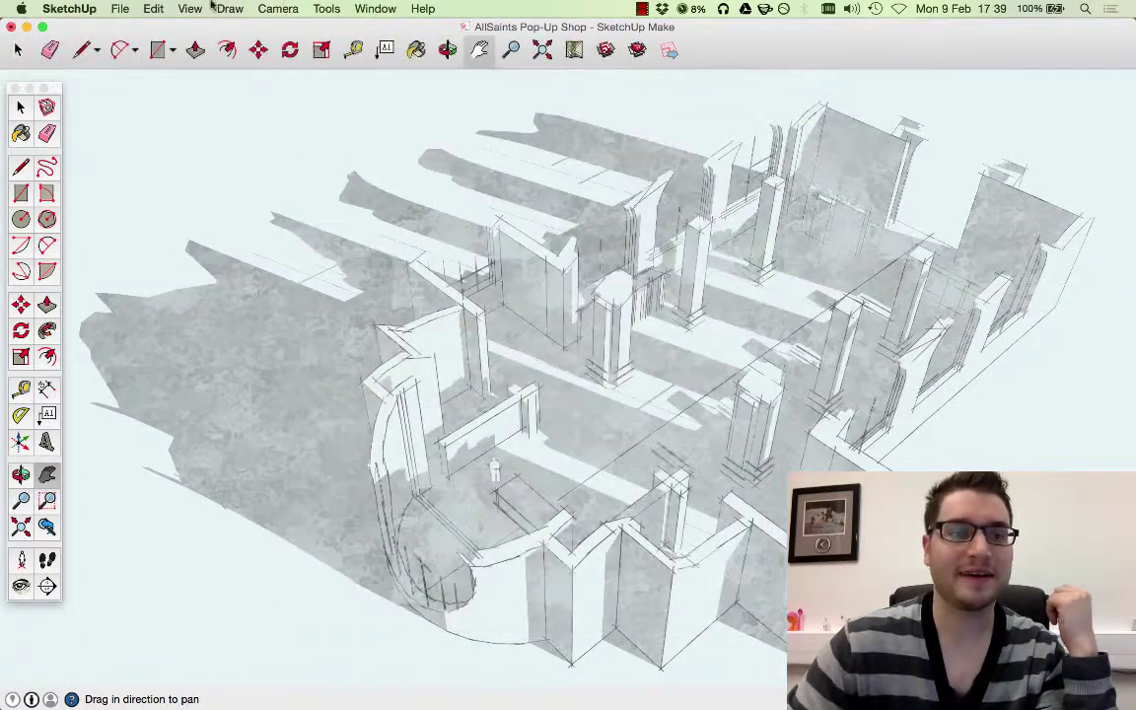
{"action": "left_click", "coordinate": [153, 8]}
{"action": "mouse_move", "coordinate": [124, 8]}
{"action": "mouse_move", "coordinate": [191, 239]}
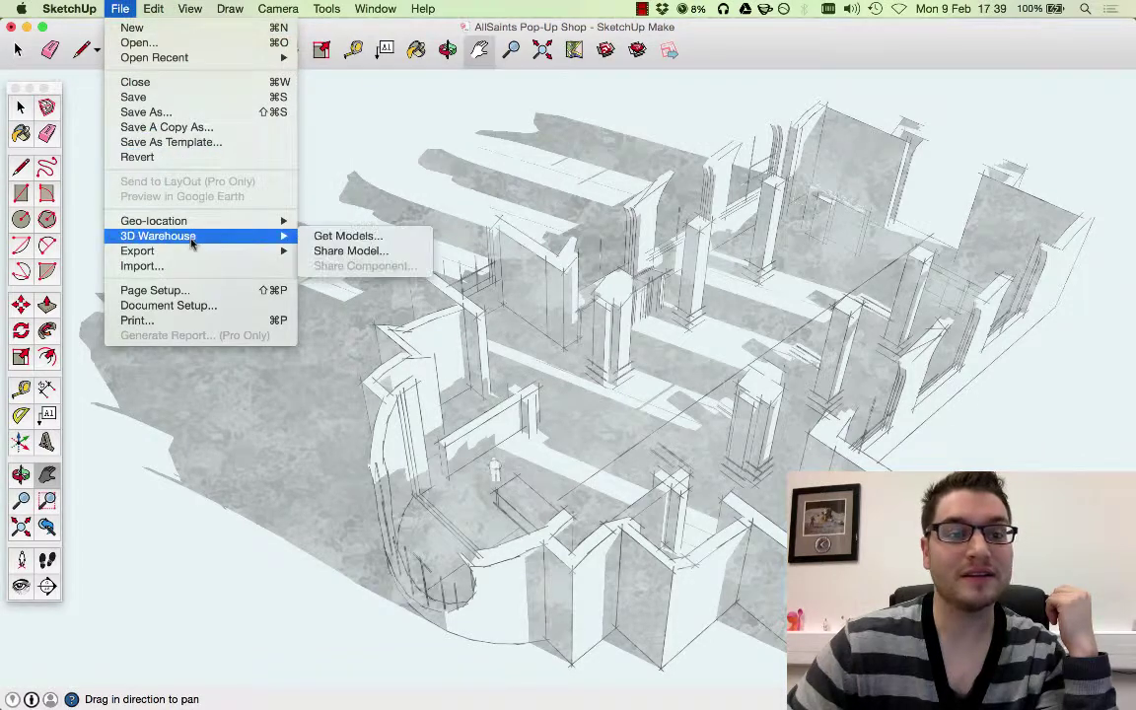
{"action": "mouse_move", "coordinate": [236, 250]}
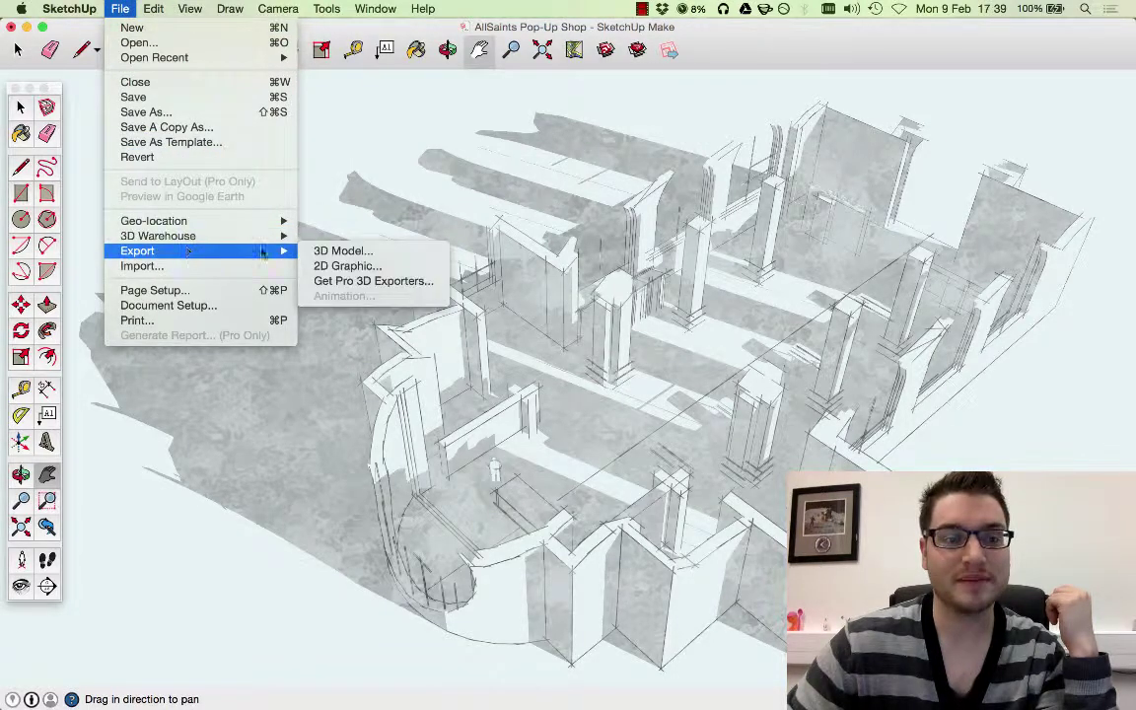
{"action": "left_click", "coordinate": [335, 250]}
{"action": "left_click", "coordinate": [751, 626]}
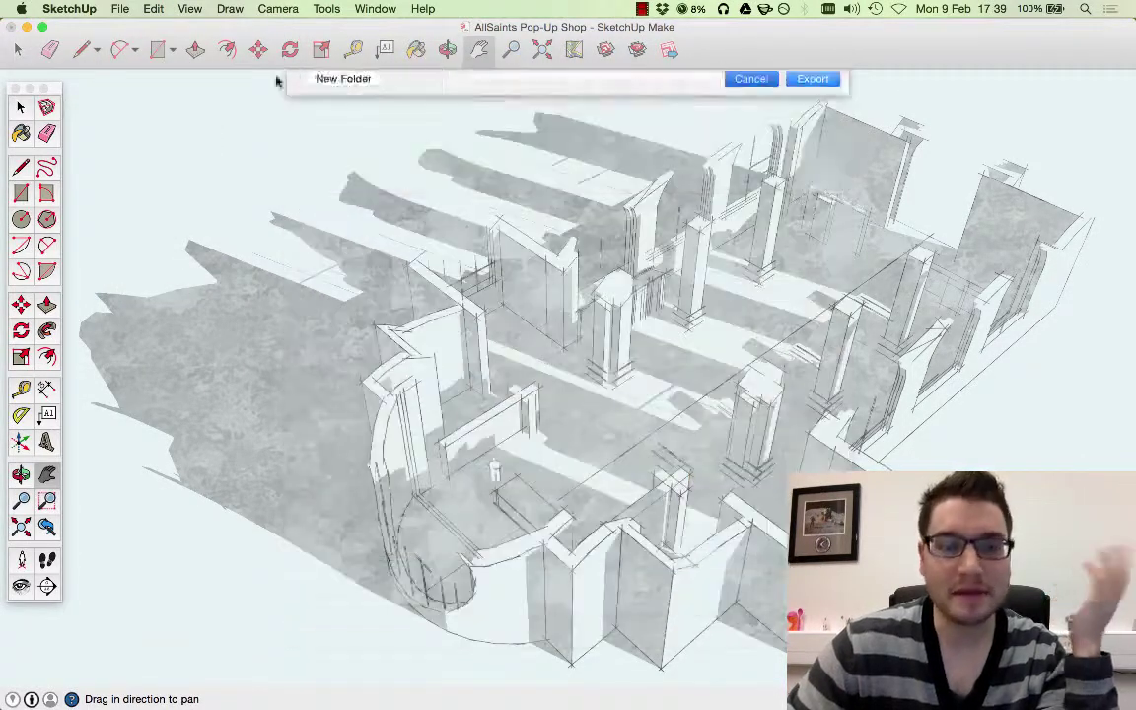
- Export the view as a 2D Graphic PNG named FINAL on the Desktop
{"action": "left_click", "coordinate": [120, 8]}
{"action": "mouse_move", "coordinate": [187, 248]}
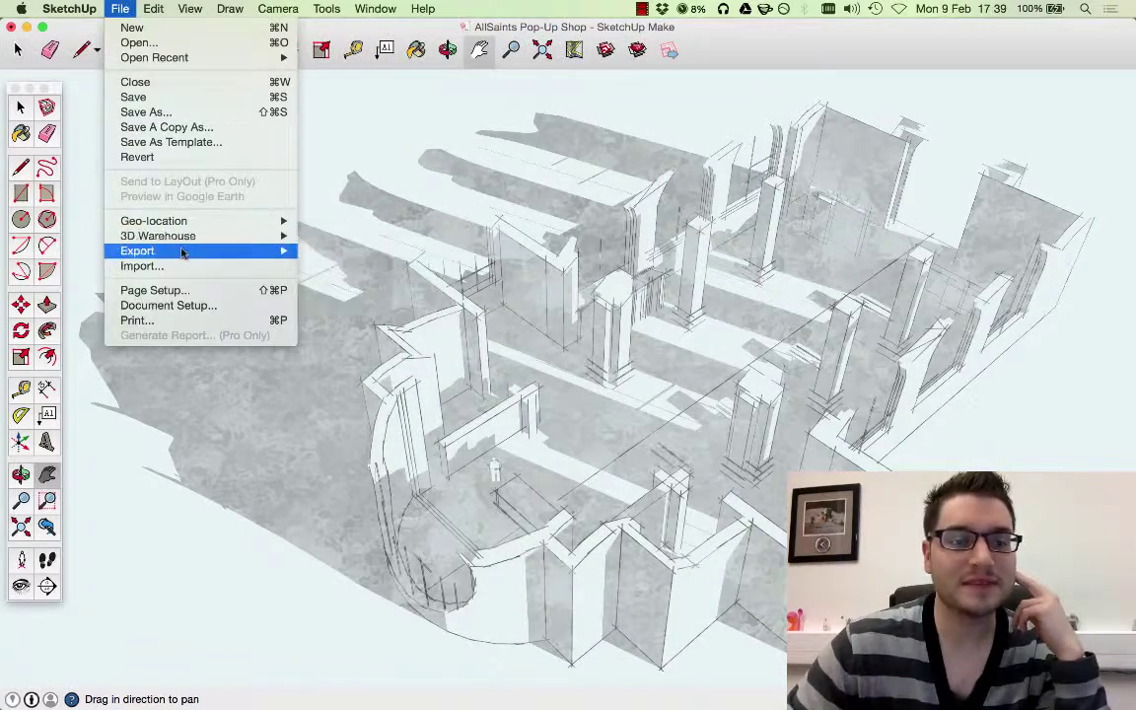
{"action": "left_click", "coordinate": [345, 267]}
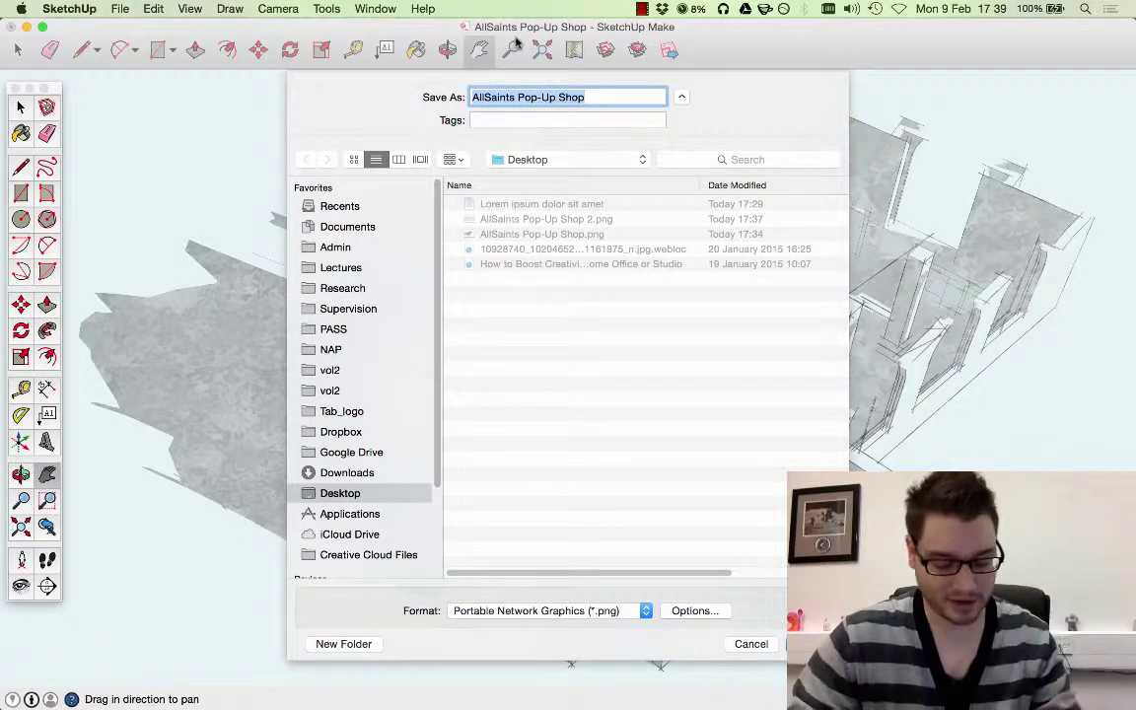
{"action": "type", "text": "FINAK"}
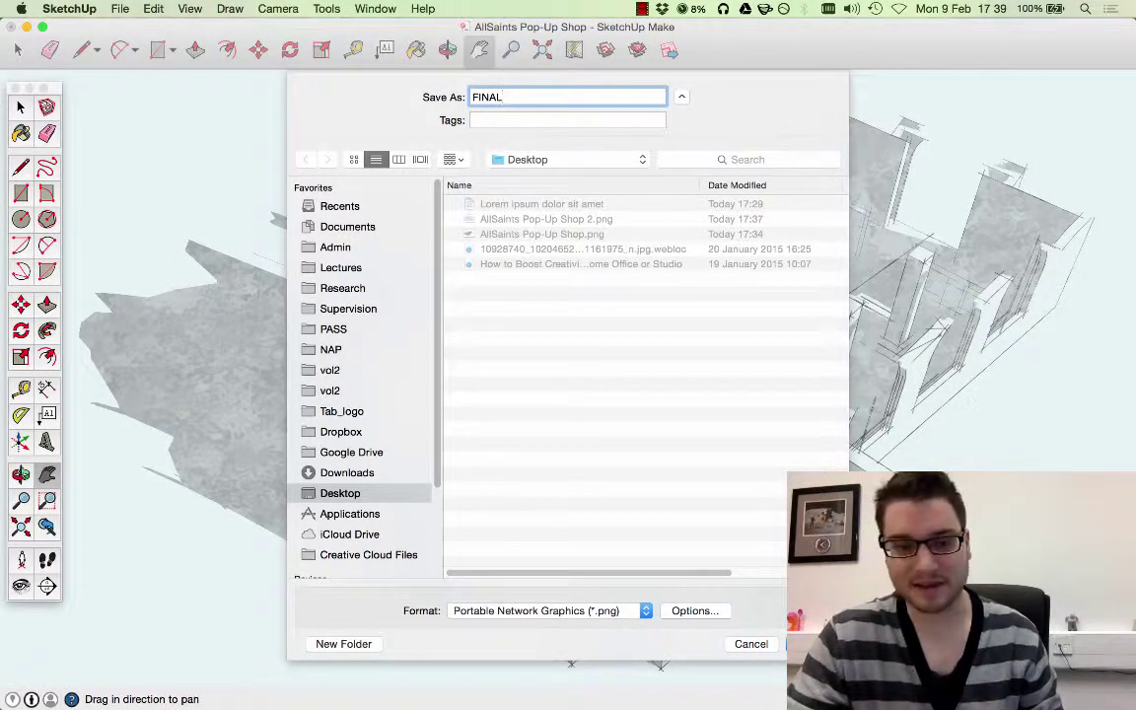
{"action": "key", "text": "Return"}
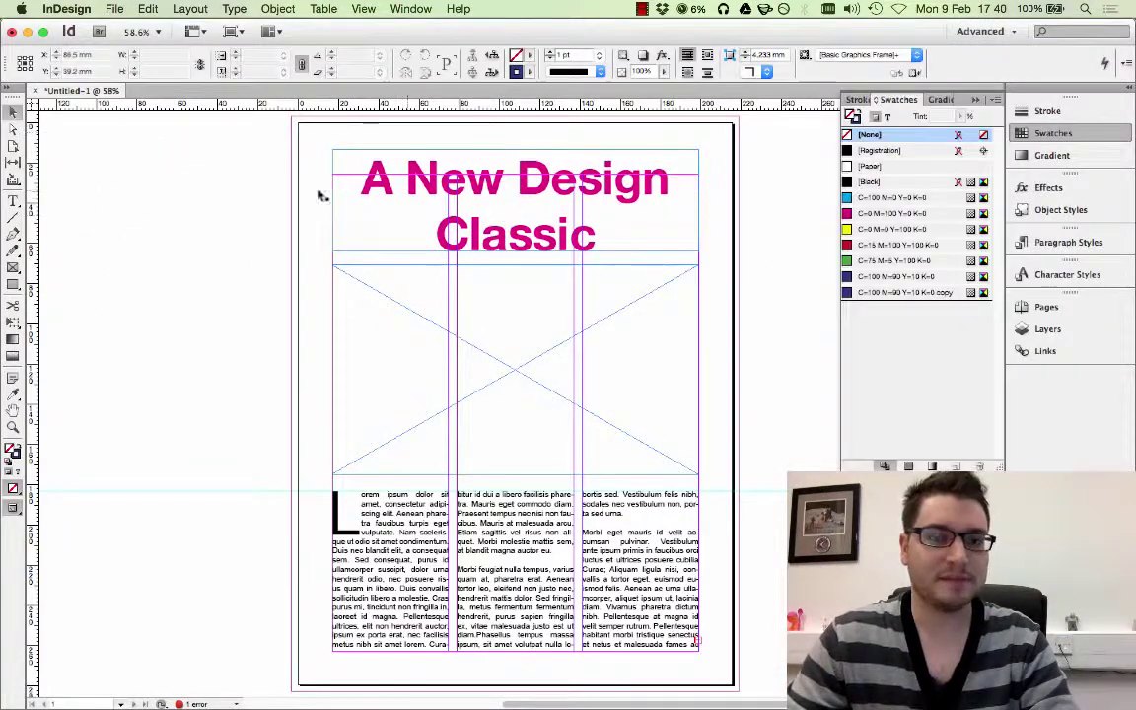
- Place FINAL.png into the empty picture frame on the page
{"action": "left_click", "coordinate": [114, 9]}
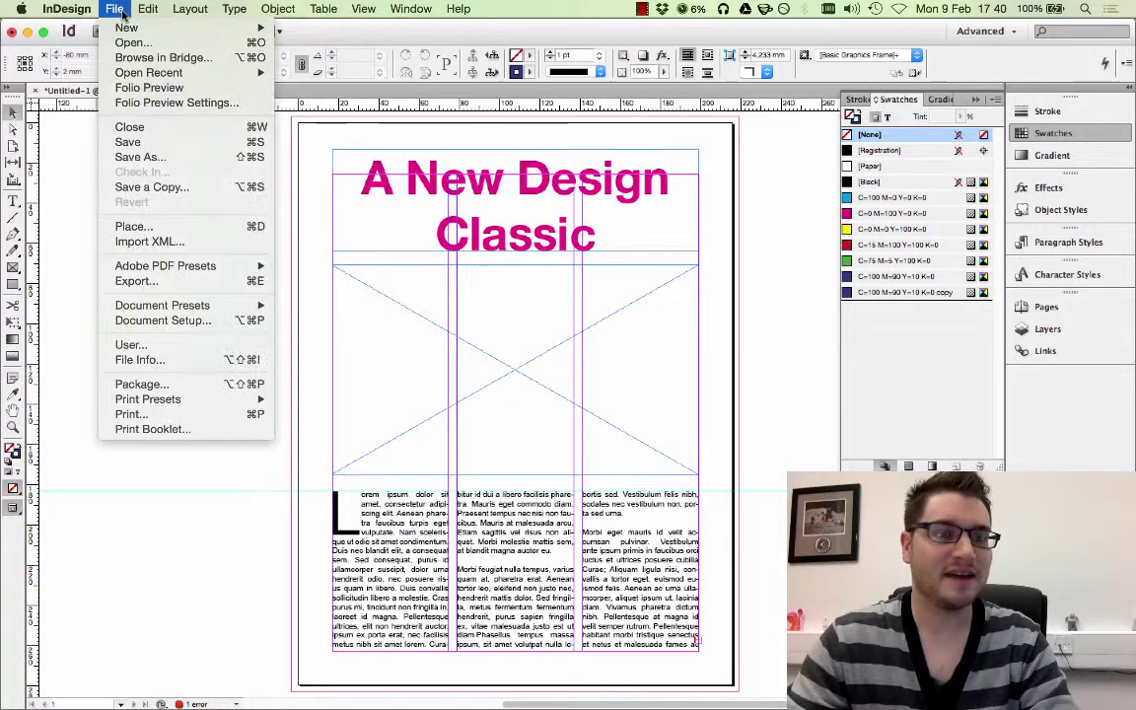
{"action": "left_click", "coordinate": [159, 224]}
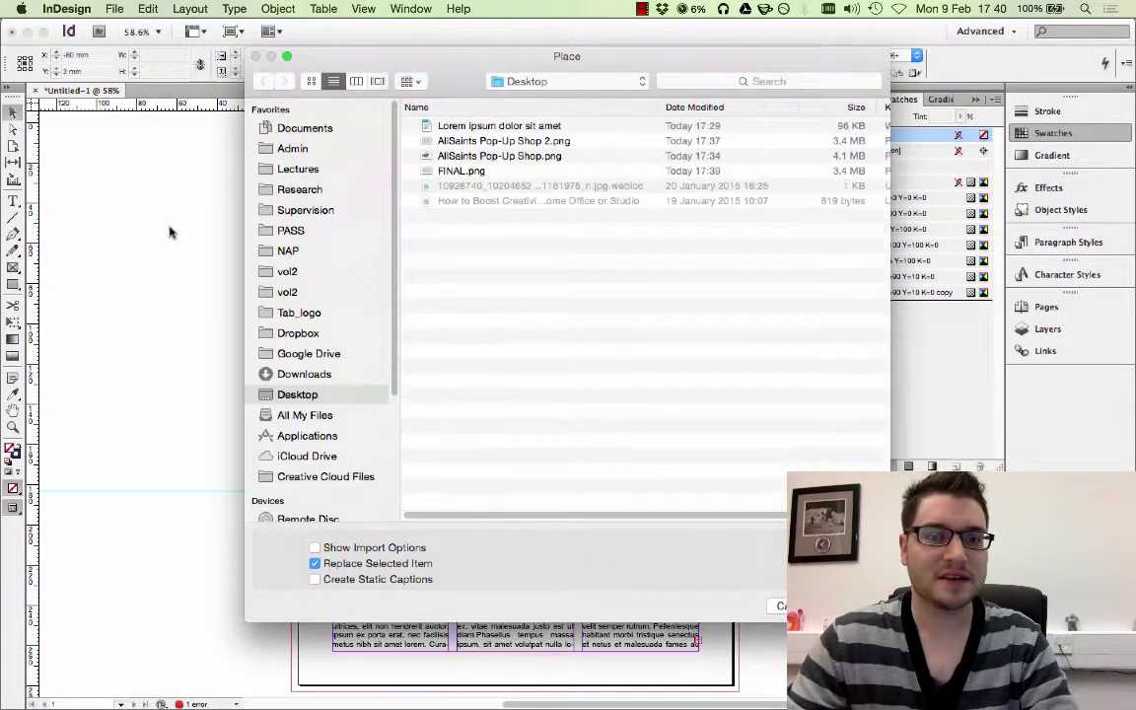
{"action": "left_click", "coordinate": [471, 173]}
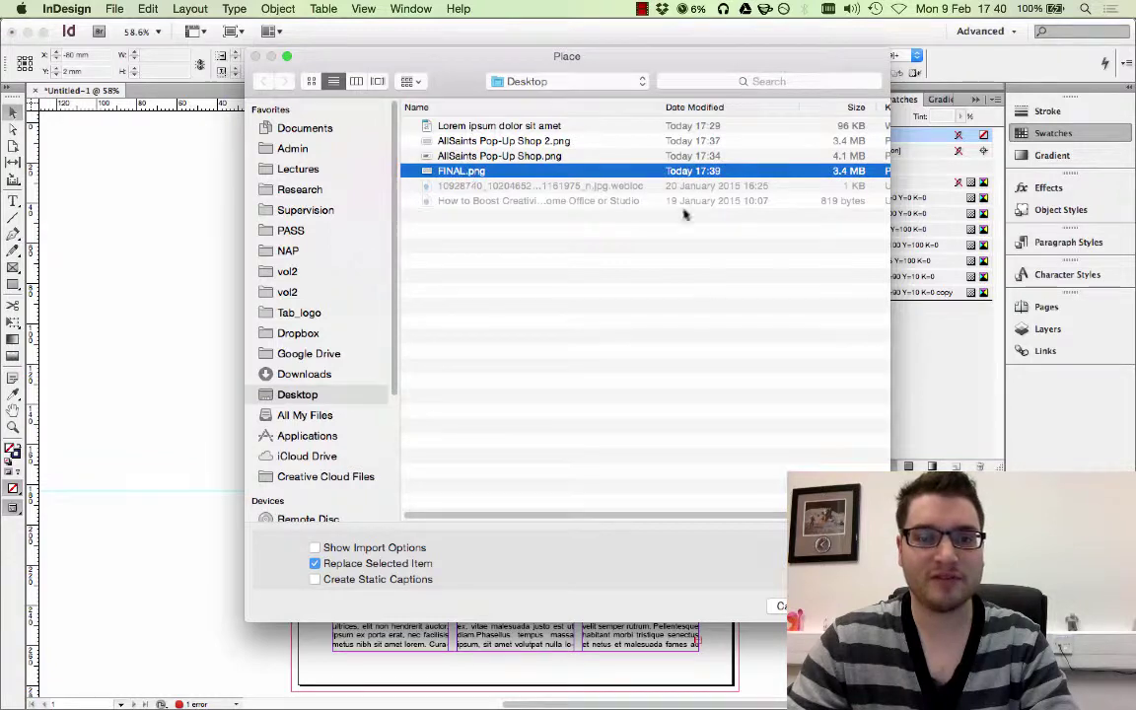
{"action": "key", "text": "Return"}
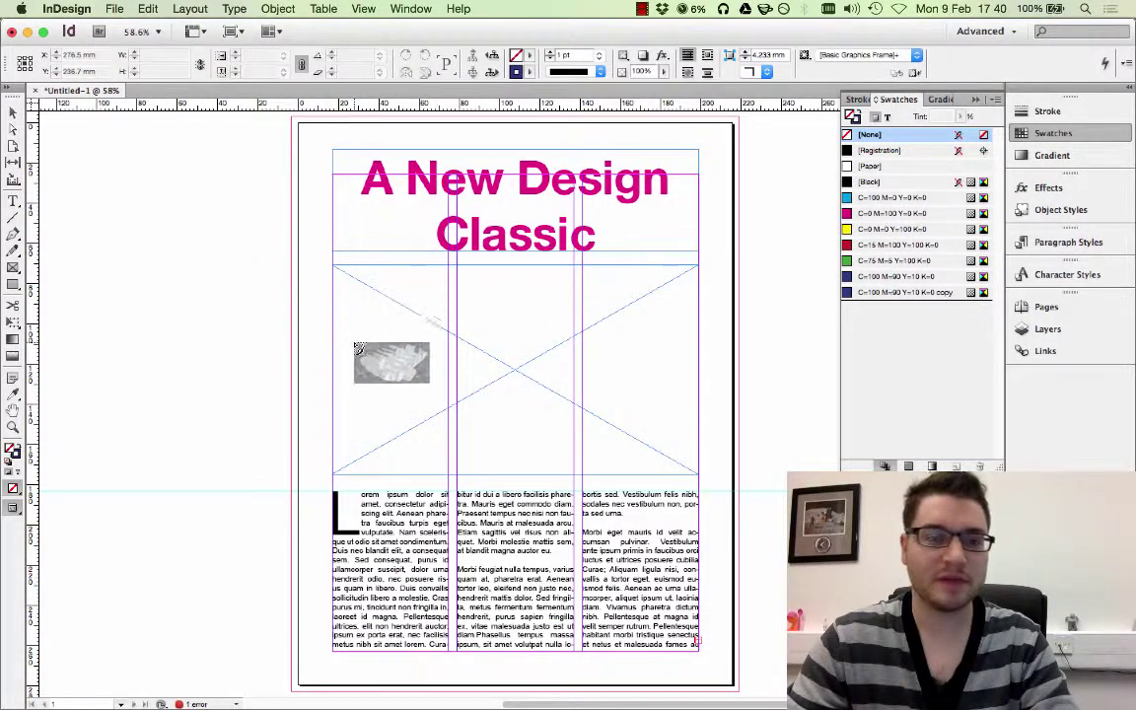
{"action": "left_click", "coordinate": [384, 340]}
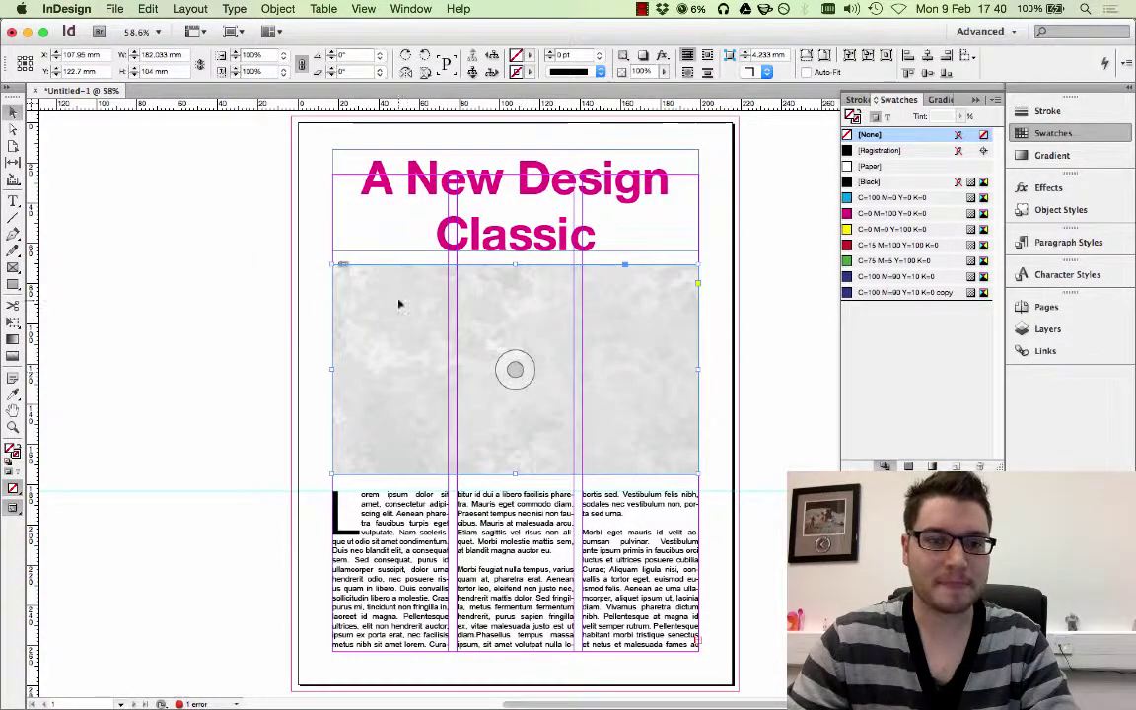
{"action": "left_click", "coordinate": [168, 296]}
- Zoom out and shrink the oversized render down to the frame size
{"action": "scroll", "coordinate": [142, 284], "scroll_direction": "down", "scroll_amount": 2}
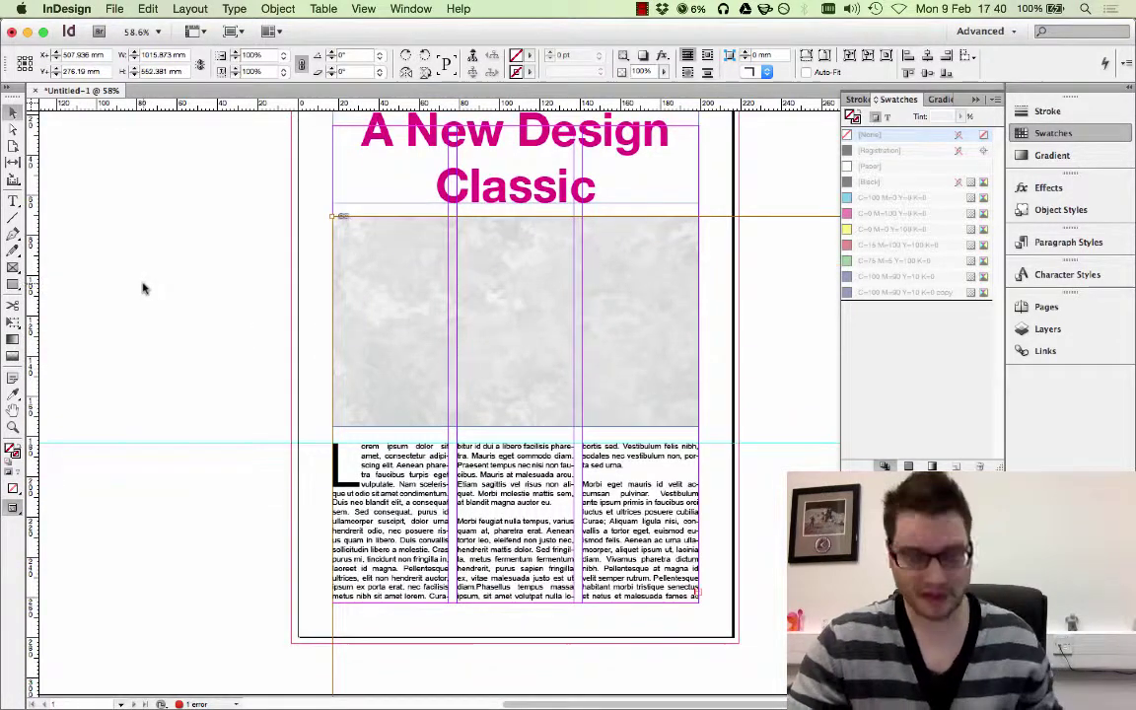
{"action": "key", "text": "super+minus"}
{"action": "key", "text": "super+minus"}
{"action": "key", "text": "super+minus"}
{"action": "key", "text": "super+minus"}
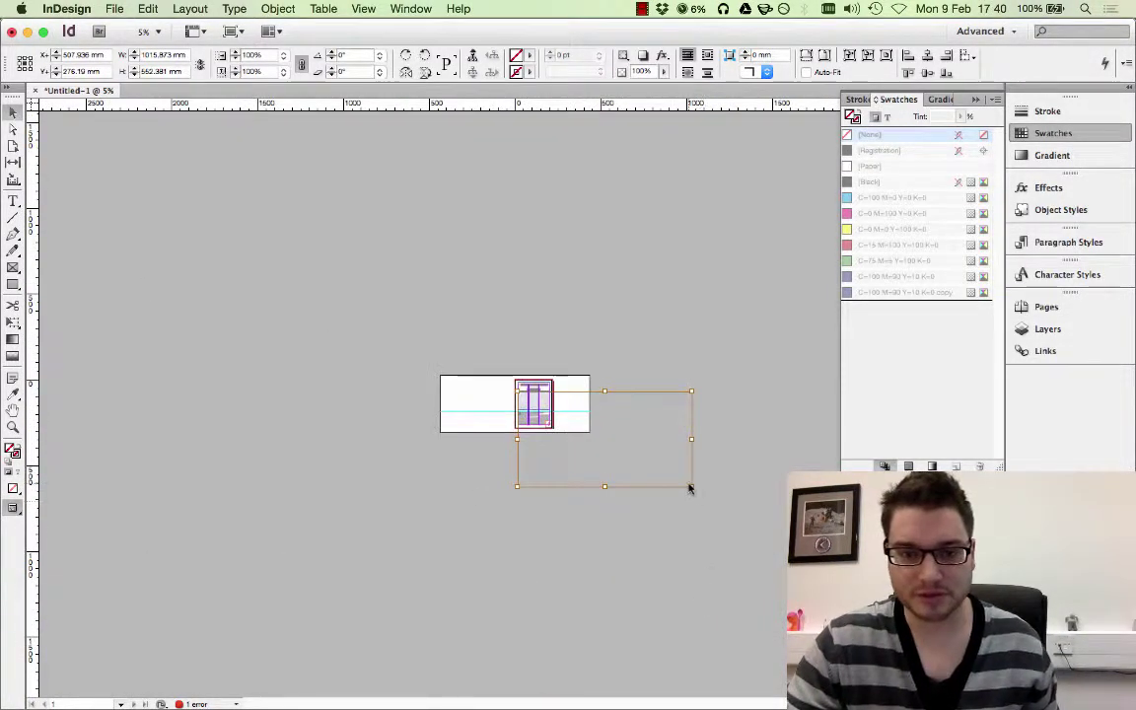
{"action": "left_click_drag", "start_coordinate": [690, 485], "coordinate": [538, 402]}
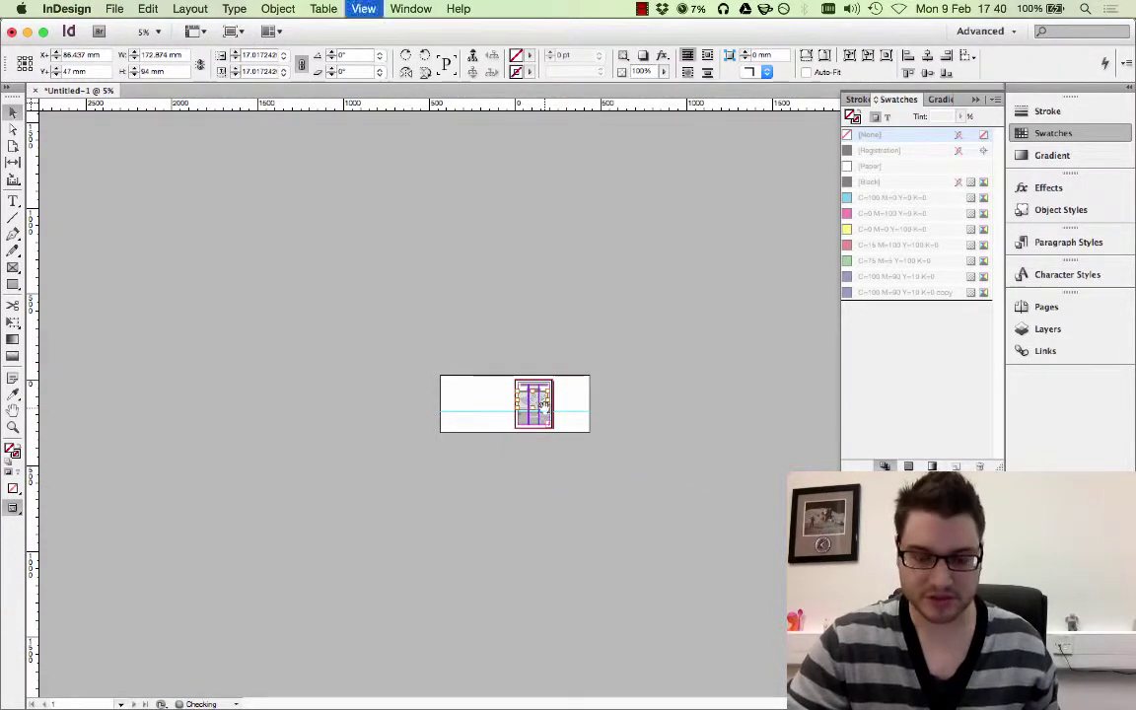
{"action": "key", "text": "super+equal"}
{"action": "key", "text": "super+equal"}
{"action": "key", "text": "super+equal"}
{"action": "key", "text": "super+equal"}
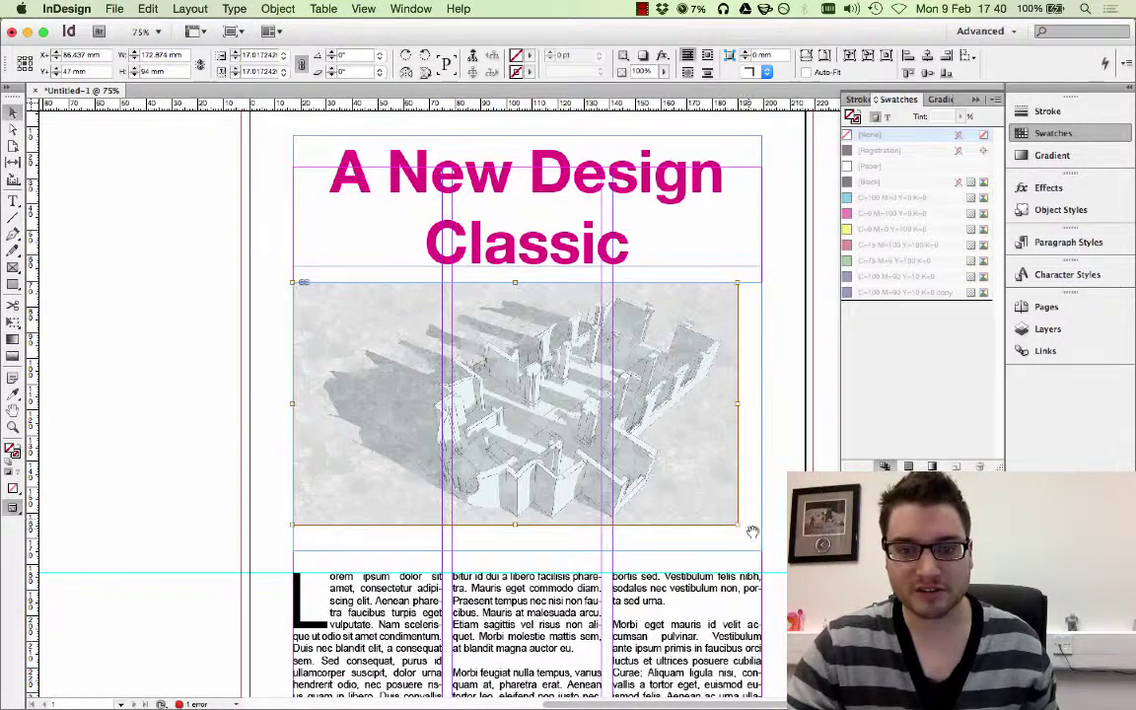
- Enlarge the image frame slightly and shift the render left inside it
{"action": "left_click_drag", "start_coordinate": [737, 523], "coordinate": [761, 553]}
{"action": "left_click_drag", "start_coordinate": [590, 440], "coordinate": [580, 435]}
{"action": "left_click", "coordinate": [178, 401]}
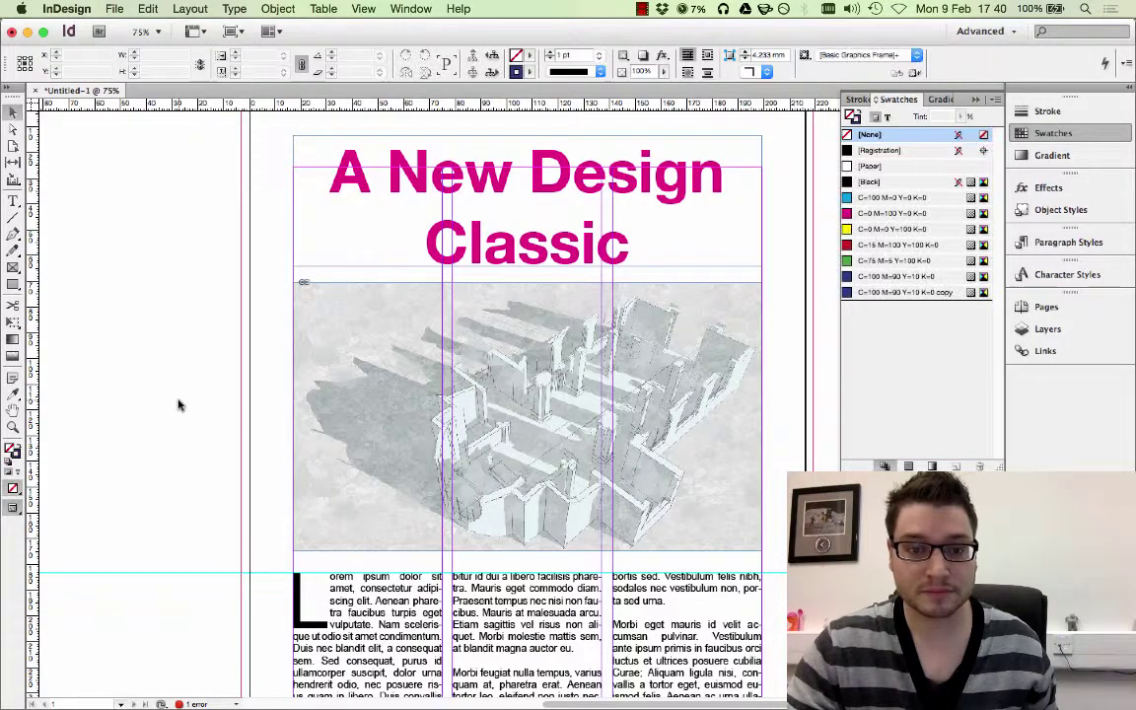
{"action": "scroll", "coordinate": [127, 398], "scroll_direction": "down", "scroll_amount": 3}
{"action": "scroll", "coordinate": [124, 393], "scroll_direction": "up", "scroll_amount": 3}
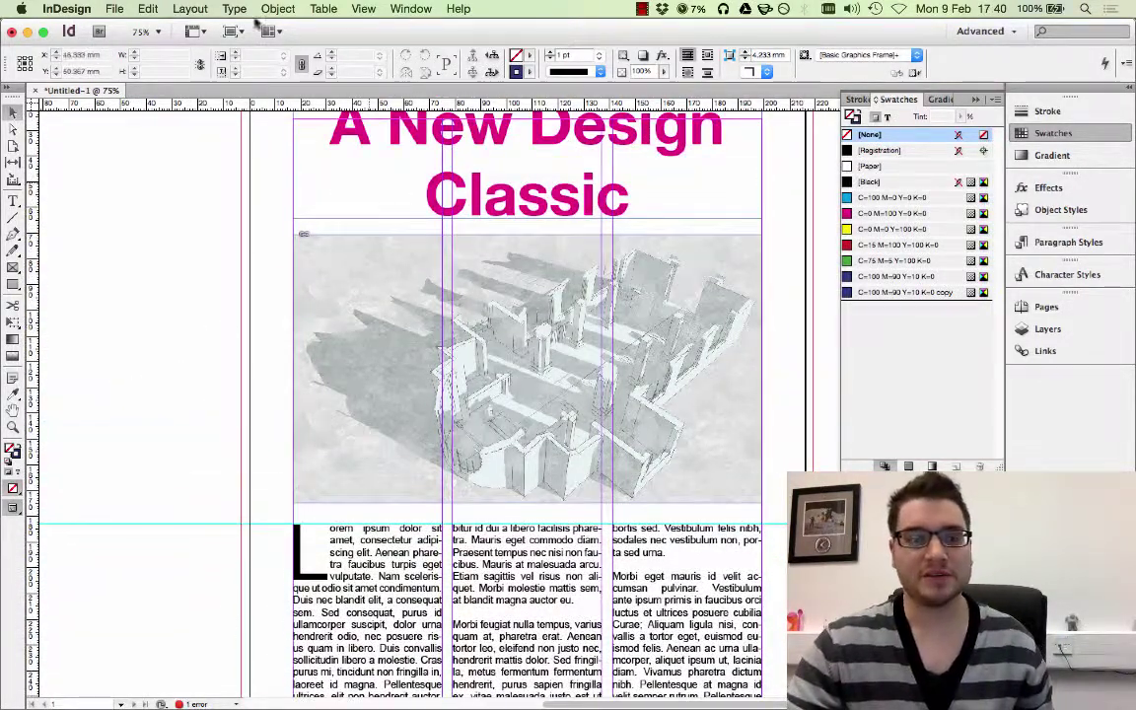
{"action": "scroll", "coordinate": [182, 284], "scroll_direction": "down", "scroll_amount": 5}
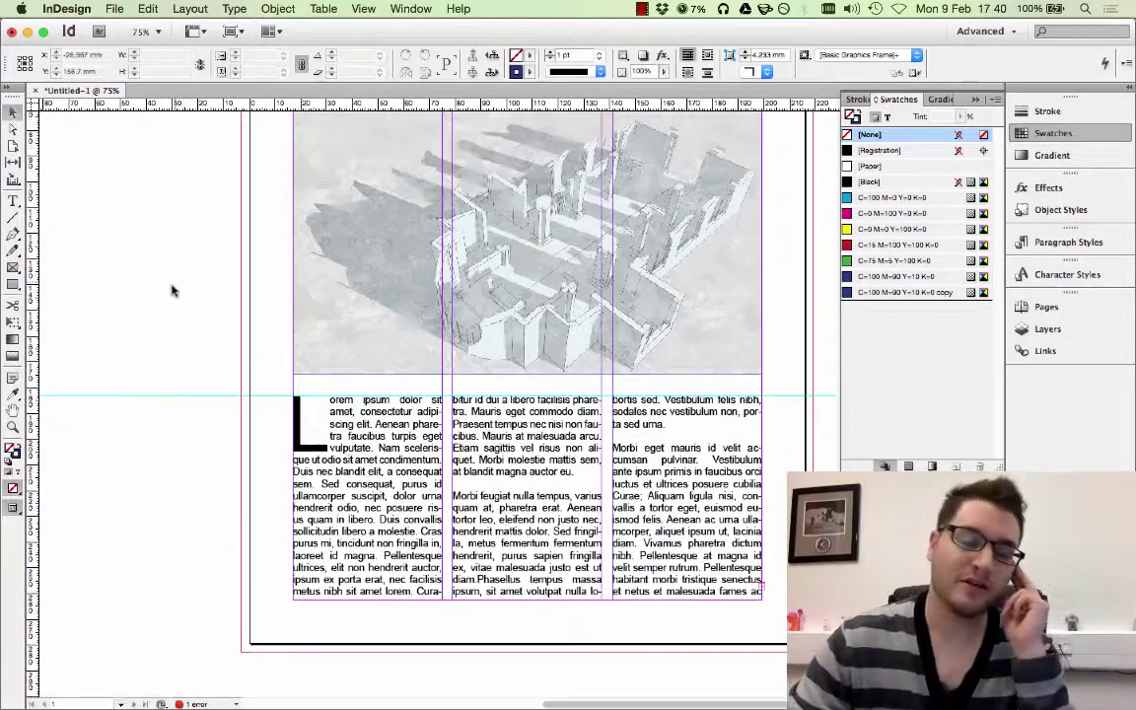
{"action": "scroll", "coordinate": [172, 291], "scroll_direction": "up", "scroll_amount": 9}
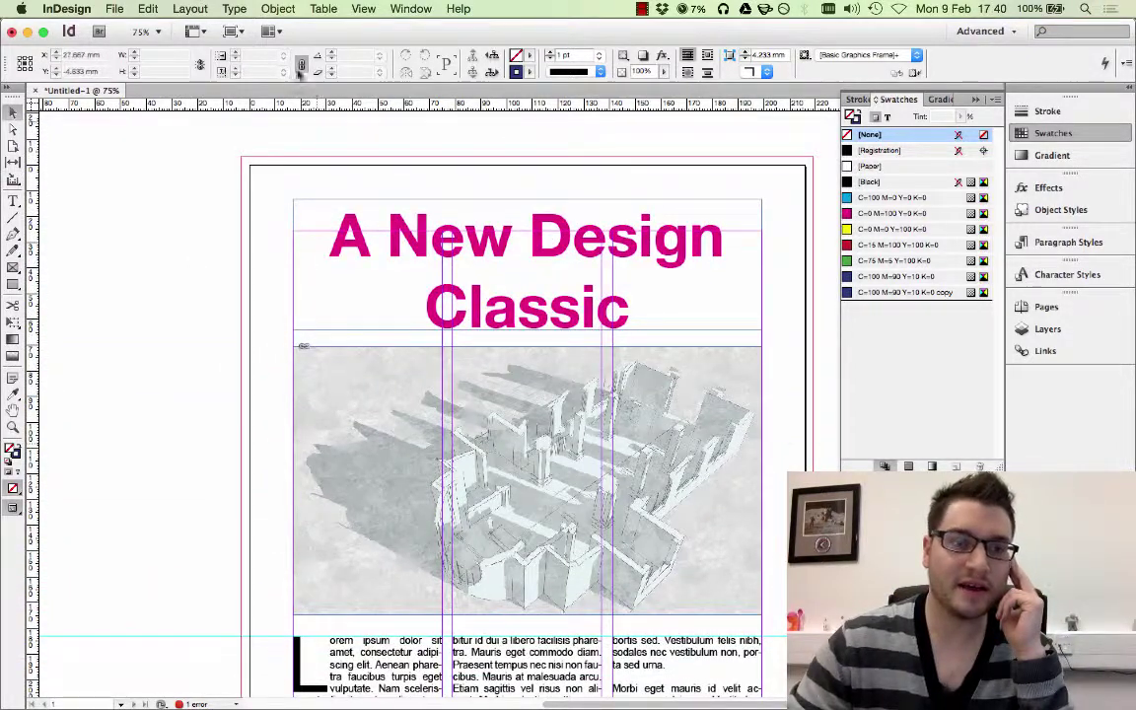
- Switch to Preview screen mode and fit the whole page in the window
{"action": "left_click", "coordinate": [363, 8]}
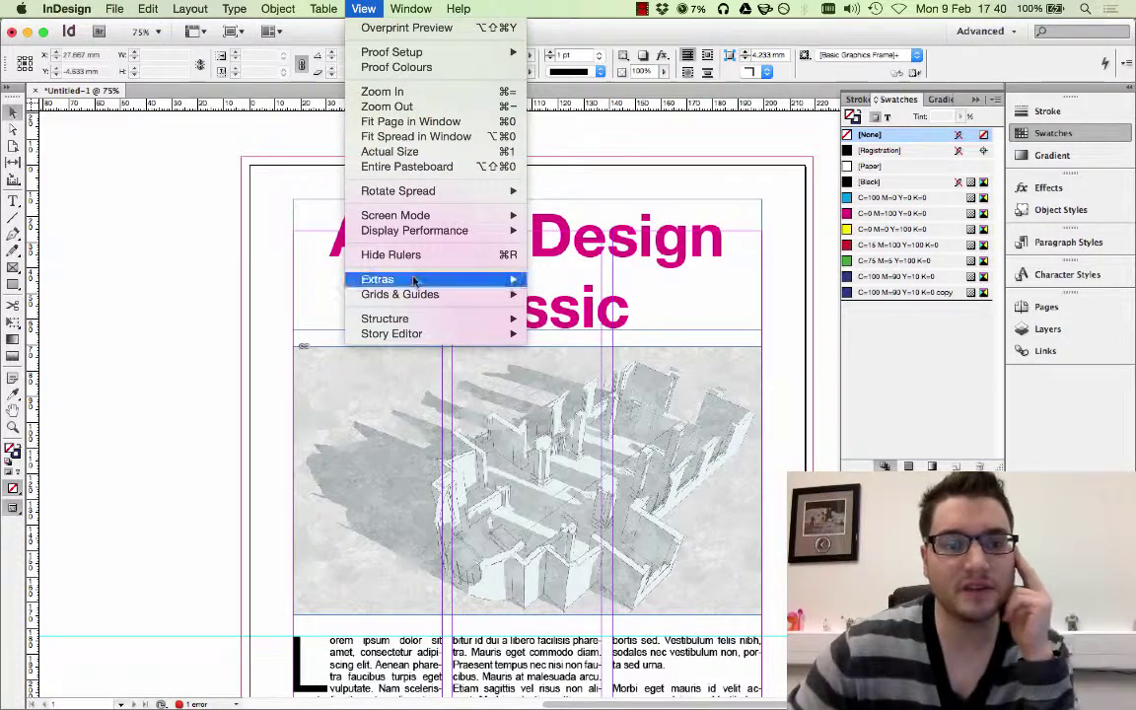
{"action": "left_click", "coordinate": [12, 508]}
{"action": "left_click", "coordinate": [63, 524]}
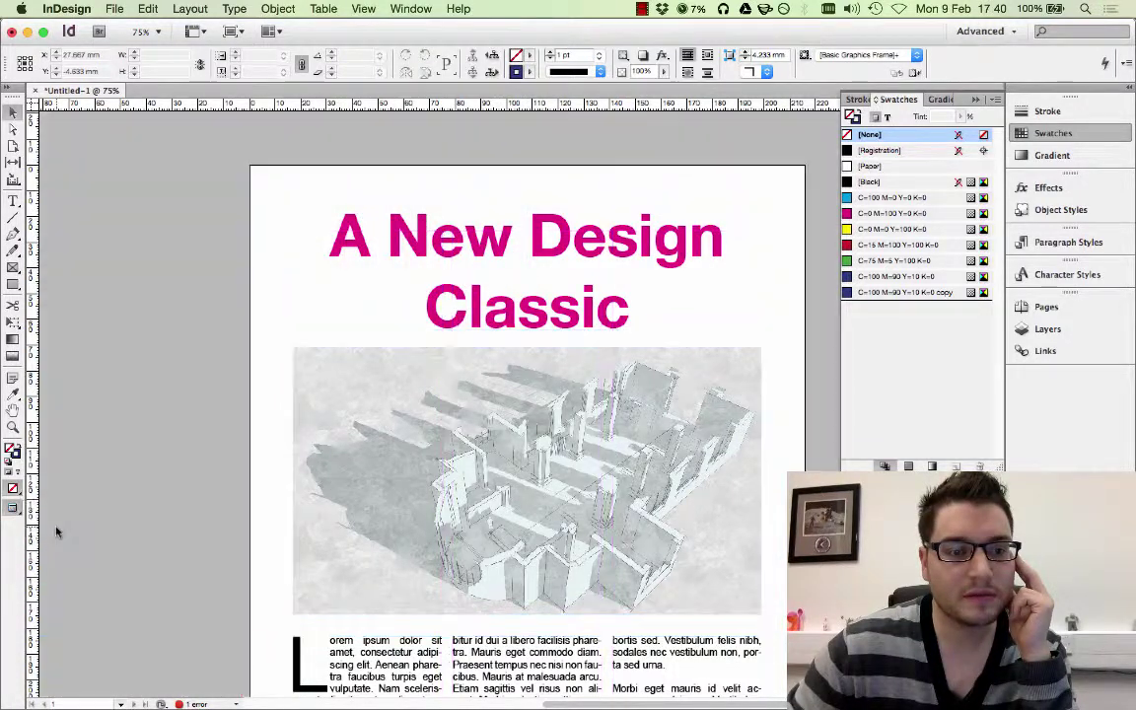
{"action": "left_click", "coordinate": [362, 7]}
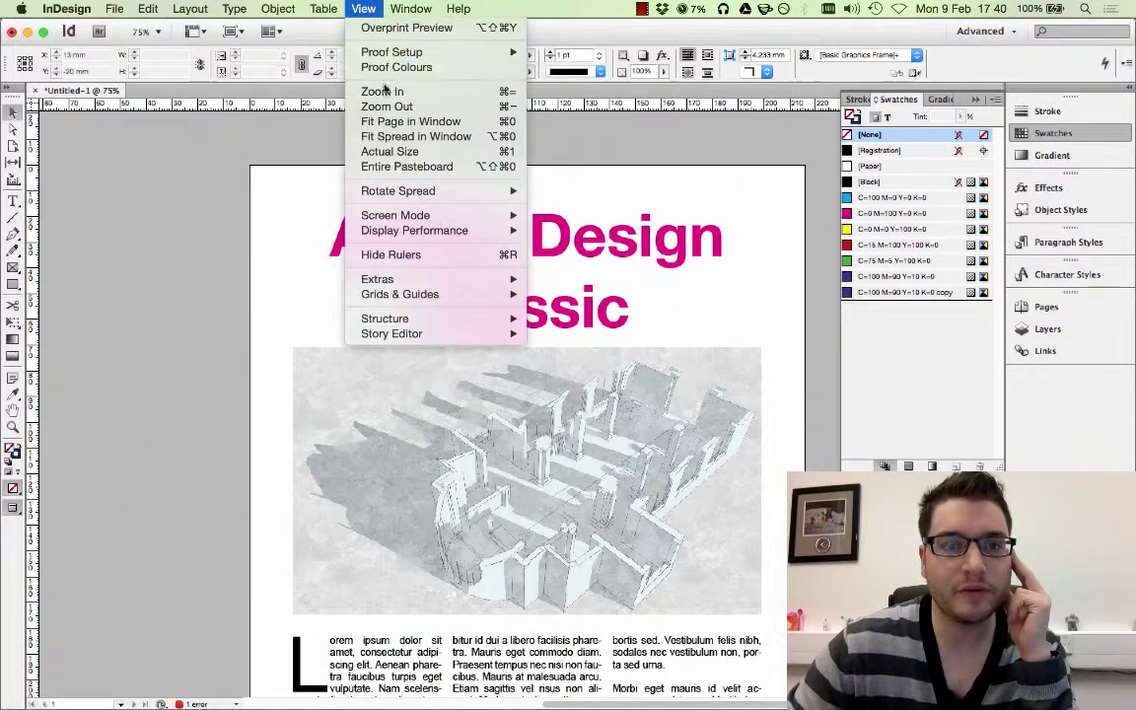
{"action": "left_click", "coordinate": [424, 121]}
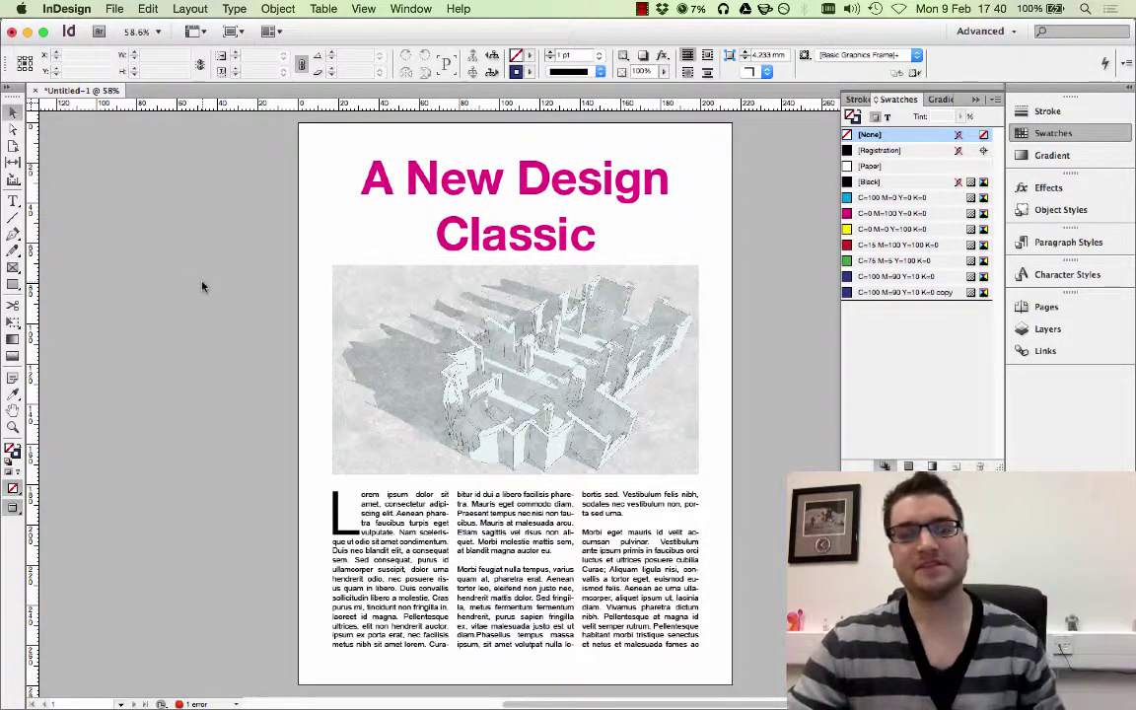